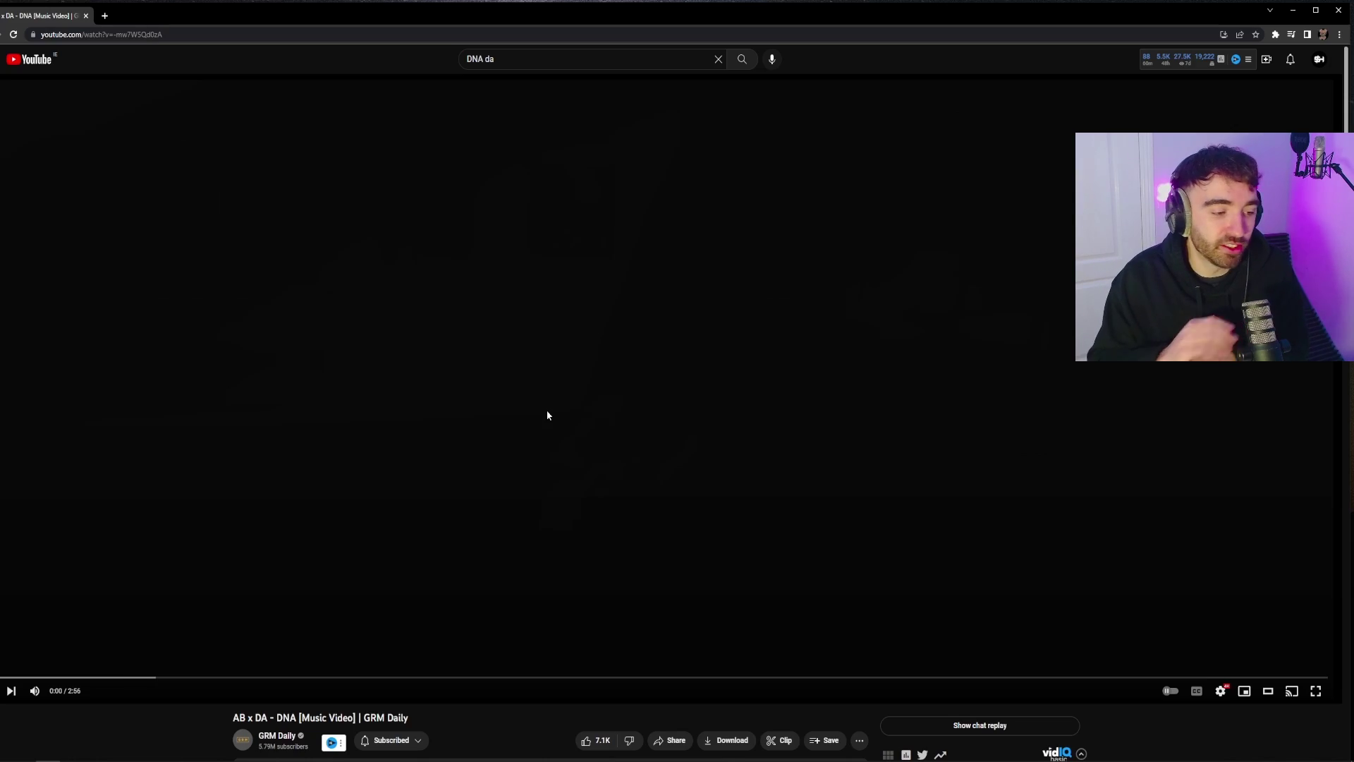
Play the AB x DA - DNA music video on YouTube as a reference
{"action": "left_click", "coordinate": [547, 416]}
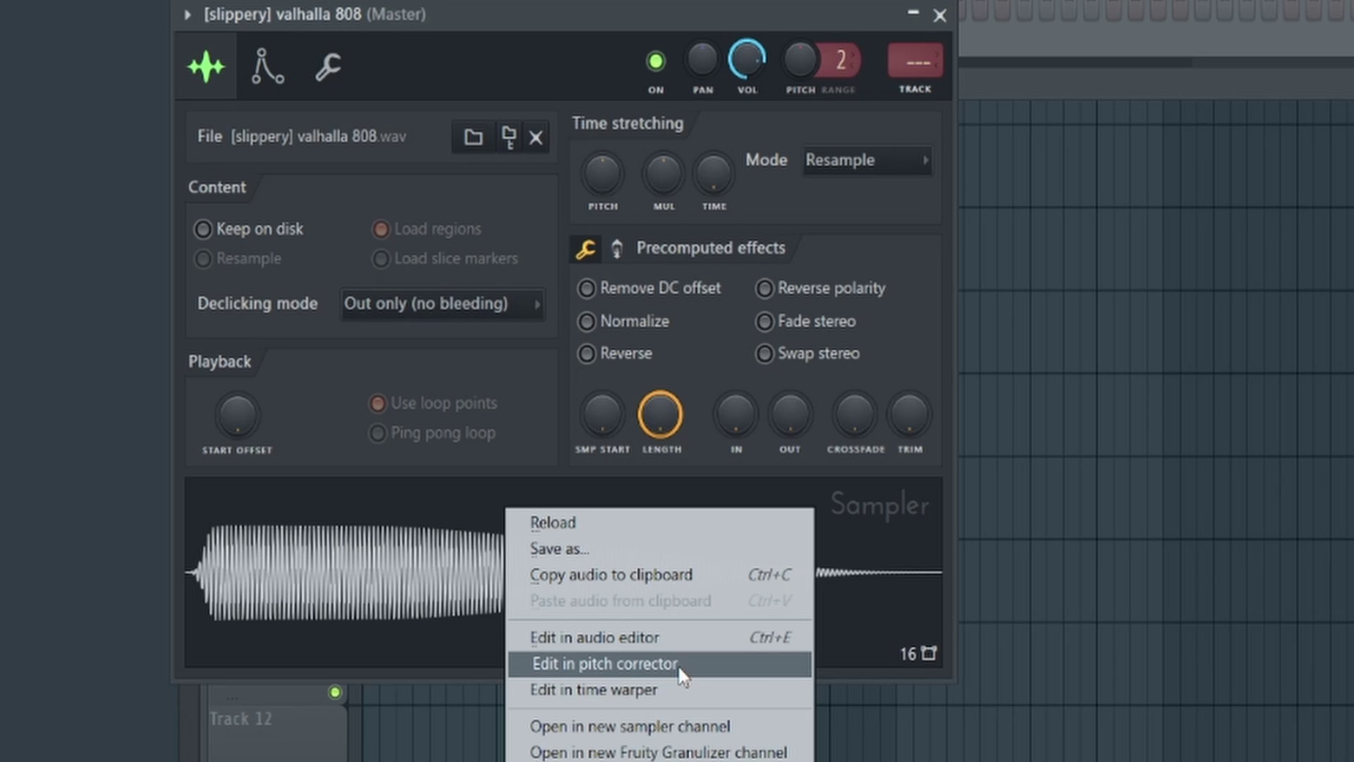
Open the valhalla 808 sample in the pitch corrector and play the 808 through the spectrum analyser
{"action": "left_click", "coordinate": [679, 664]}
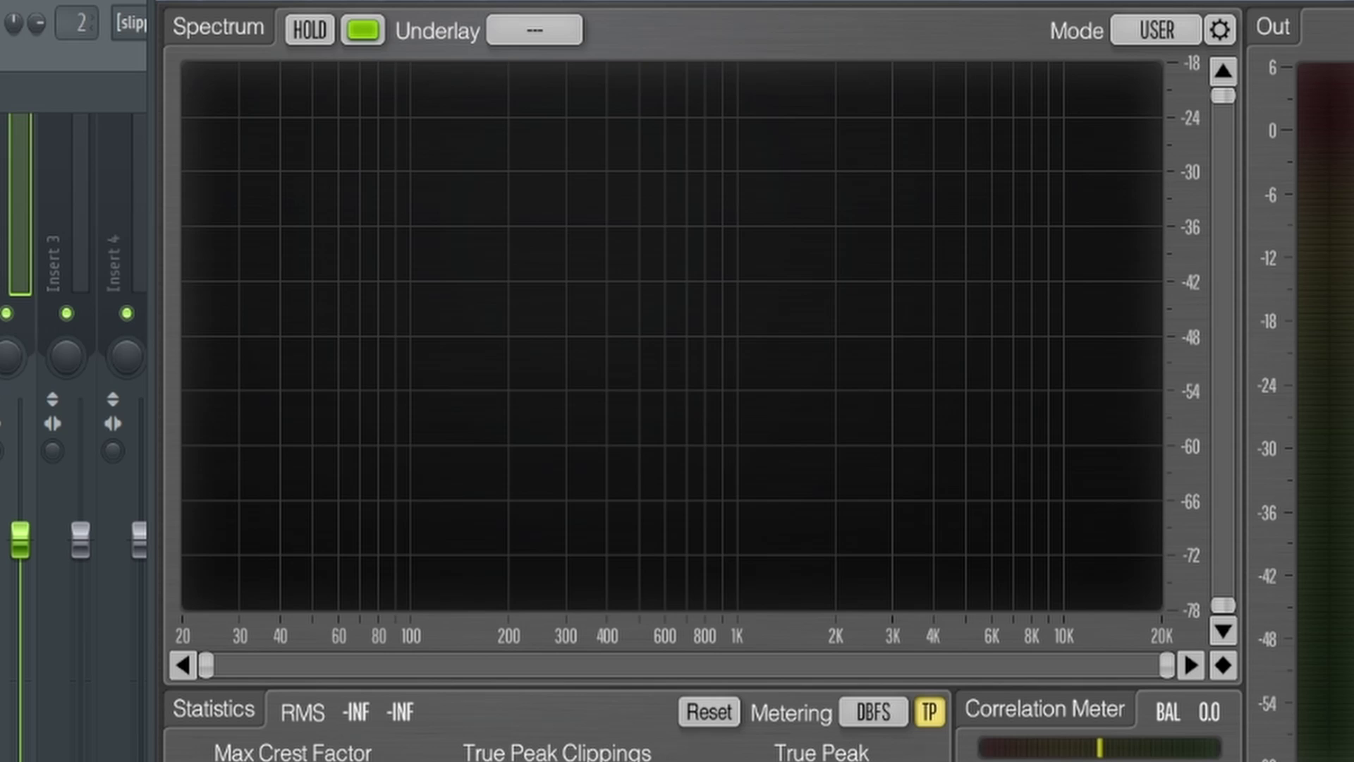
{"action": "key", "text": "space"}
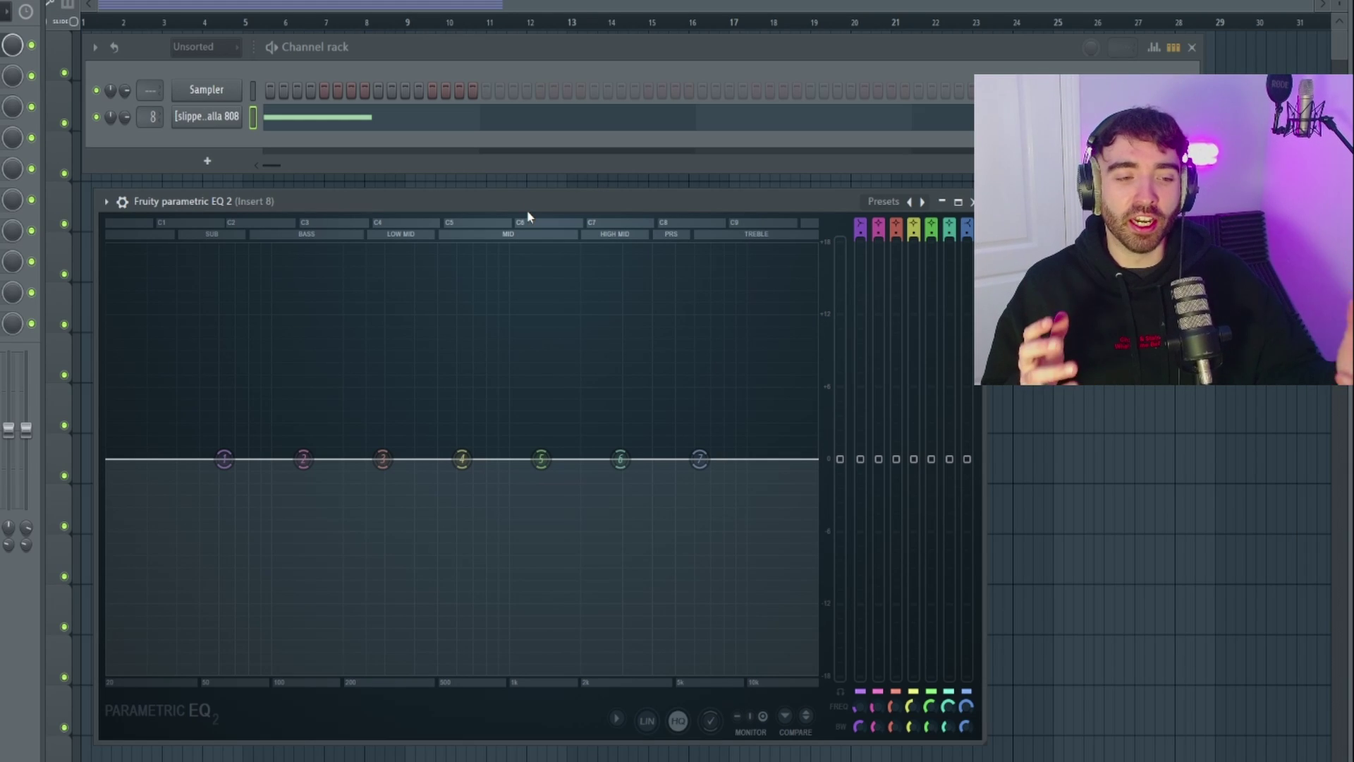
Cut band 2 and boost bands 3 and 5 in the first parametric EQ while playing the 808, with band 3 about 5.4 dB at 307 Hz
{"action": "left_click_drag", "start_coordinate": [303, 459], "coordinate": [311, 550]}
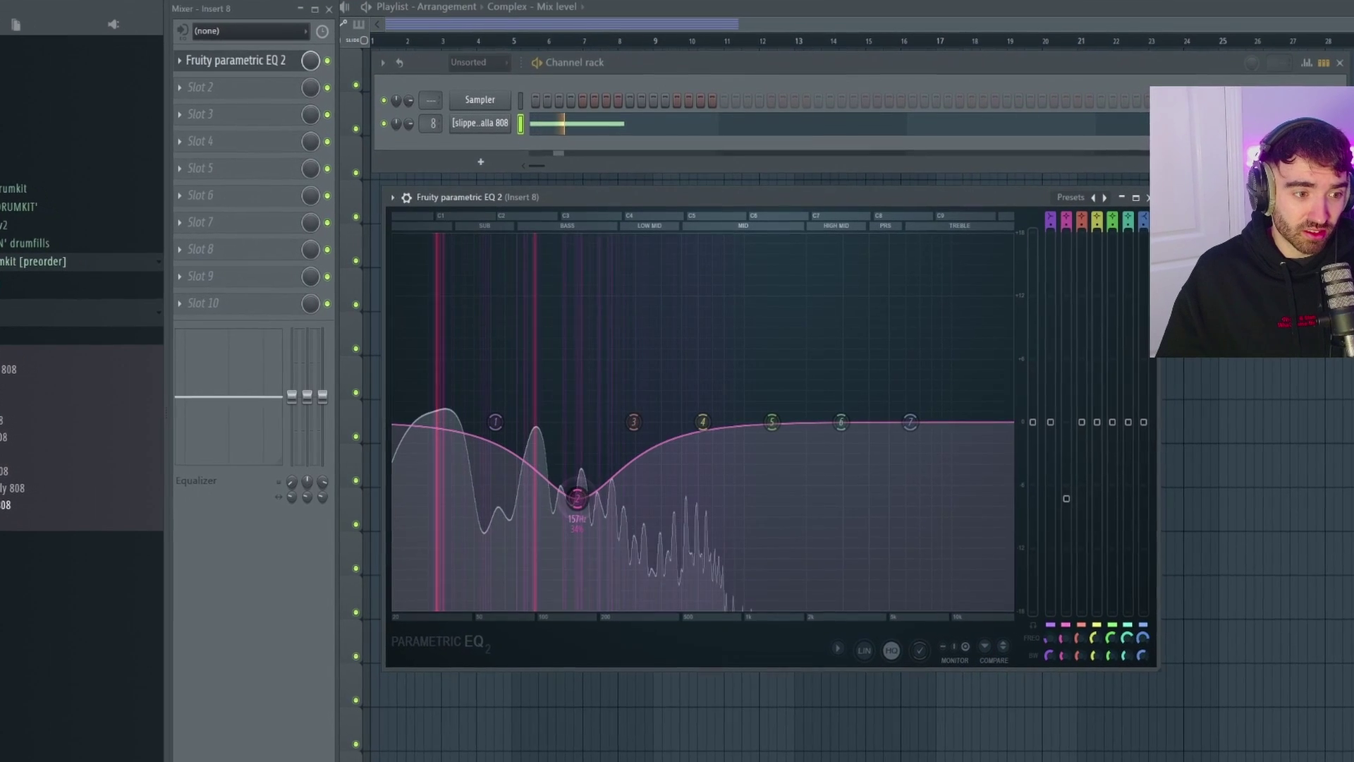
{"action": "left_click_drag", "start_coordinate": [637, 419], "coordinate": [644, 377]}
{"action": "key", "text": "space"}
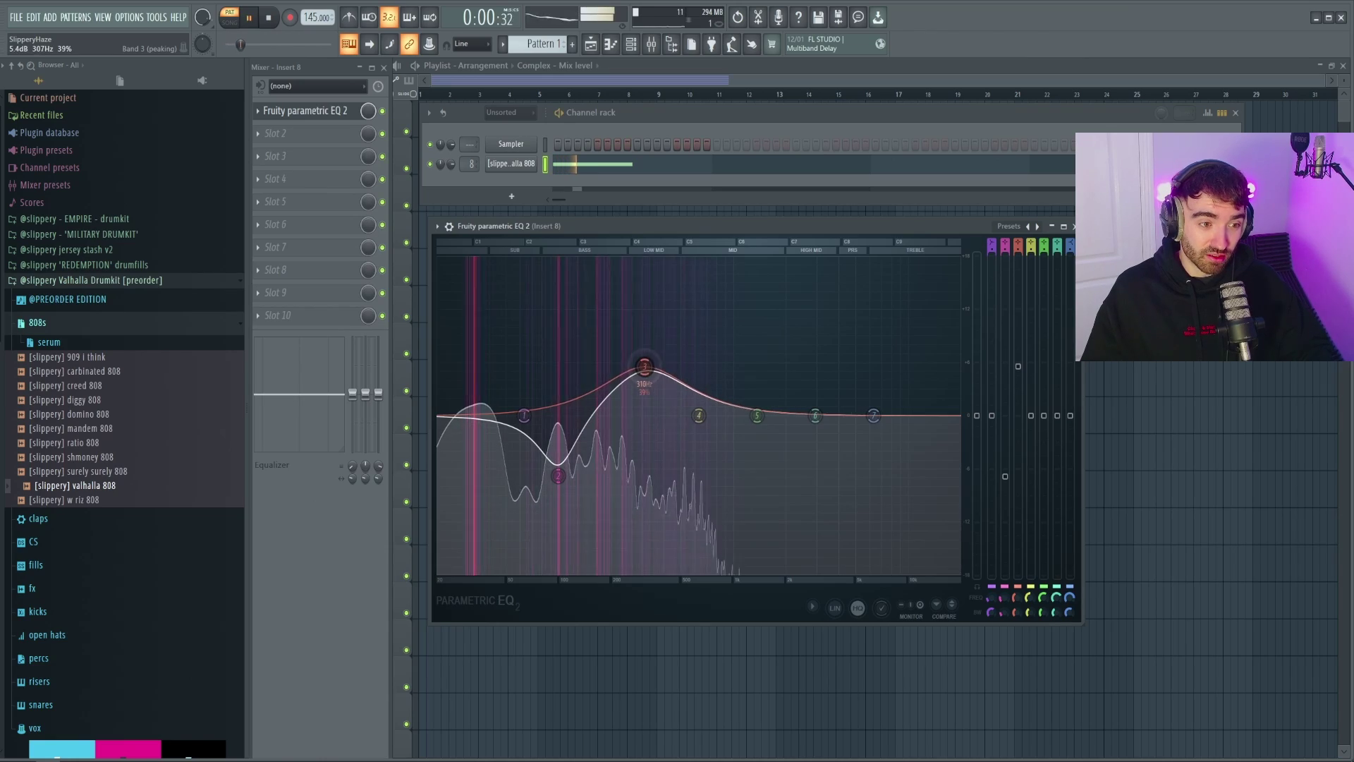
{"action": "key", "text": "space"}
{"action": "left_click_drag", "start_coordinate": [757, 415], "coordinate": [765, 338]}
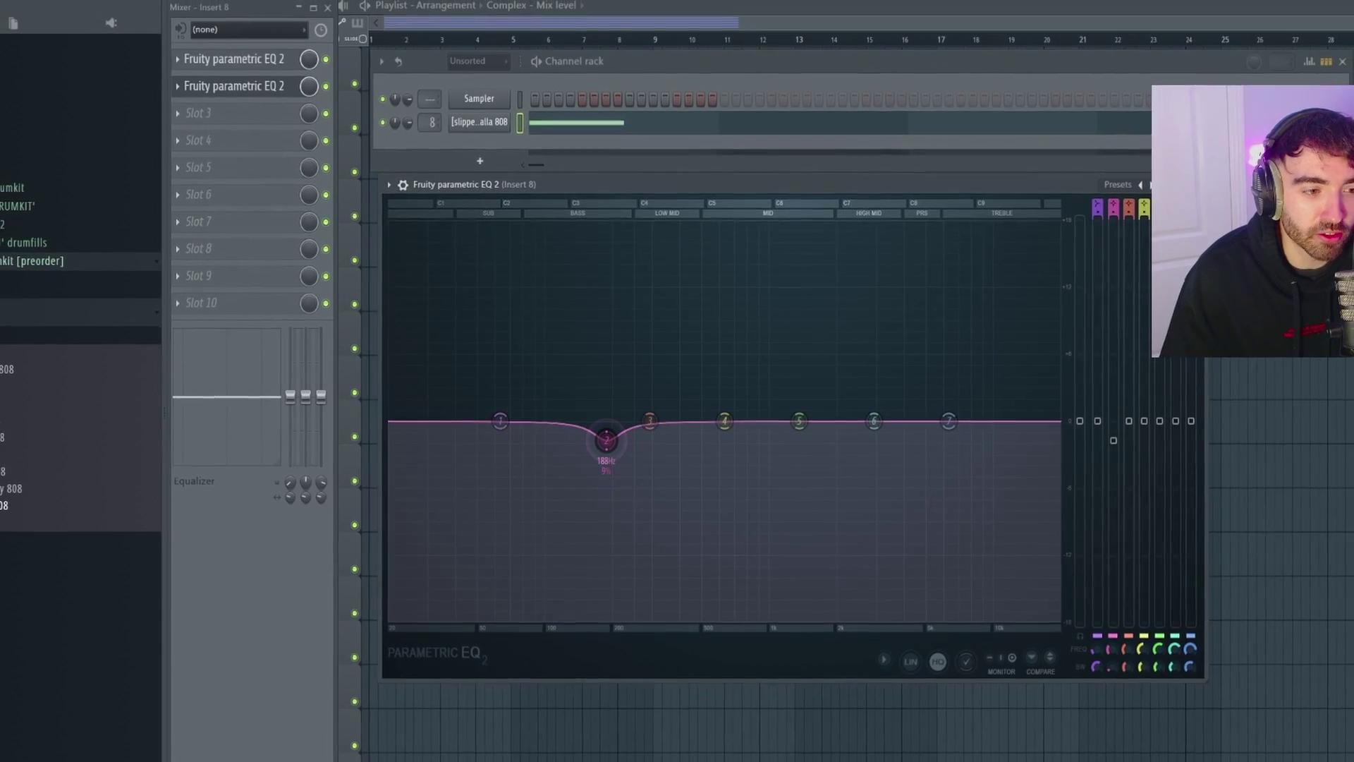
Deepen the narrow band 2 cut and boost band 3 just above it in the second parametric EQ
{"action": "left_click_drag", "start_coordinate": [607, 441], "coordinate": [596, 484]}
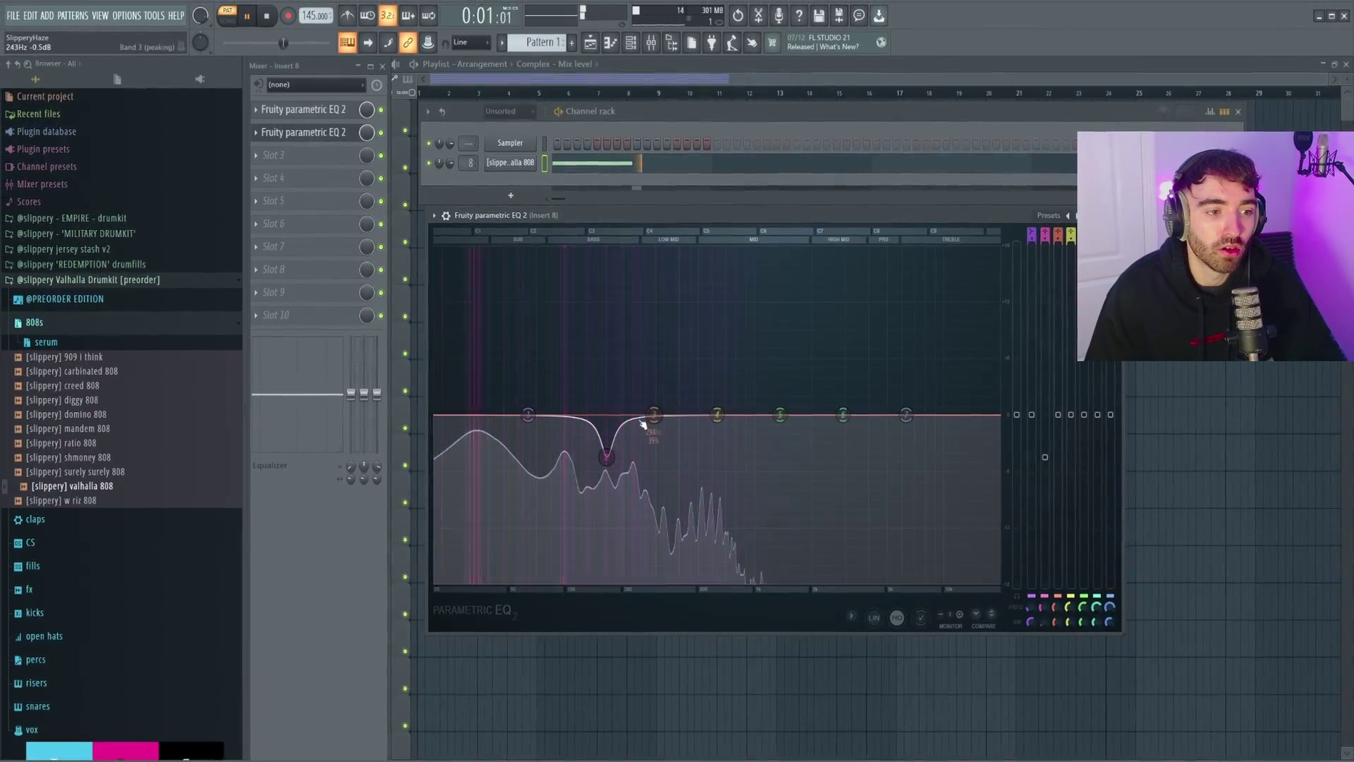
{"action": "left_click_drag", "start_coordinate": [653, 416], "coordinate": [645, 364]}
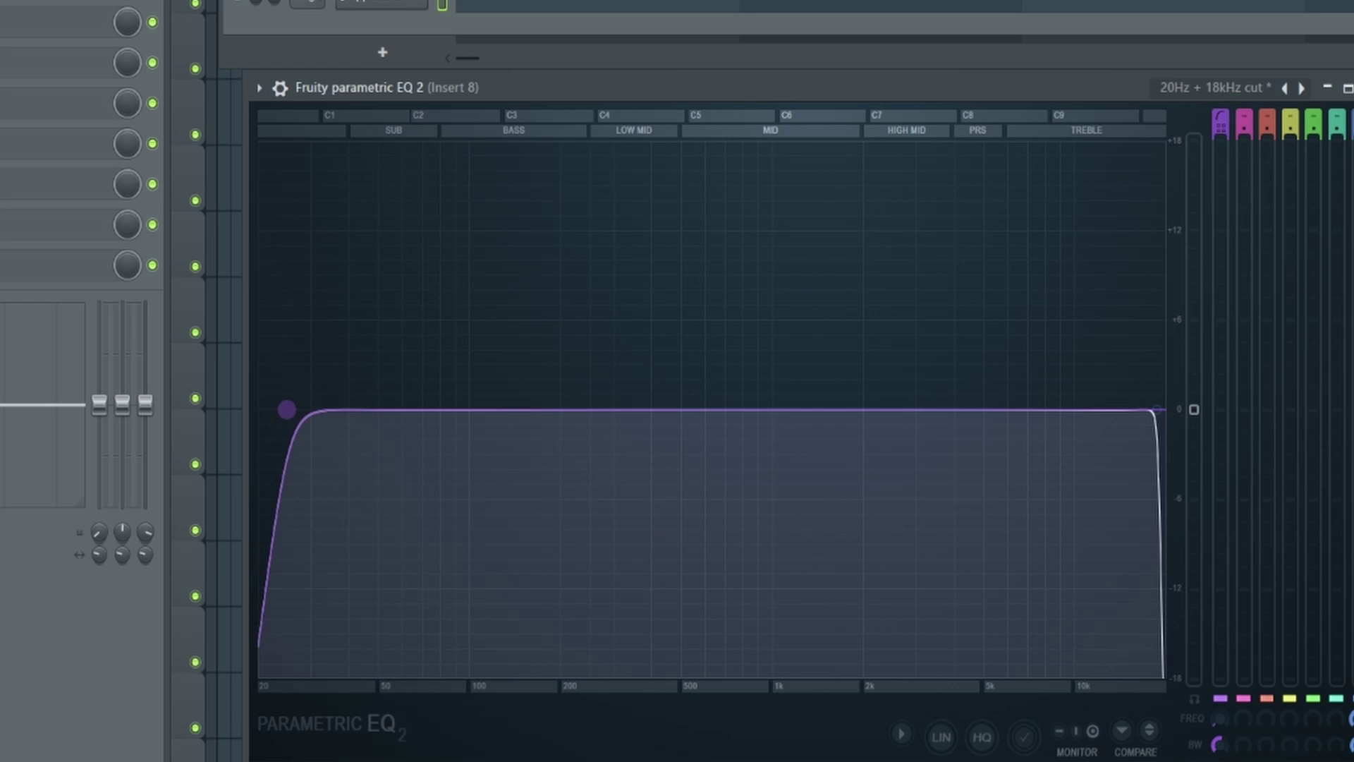
Raise the low-cut frequency slightly in the EQ that uses the 20Hz + 18kHz cut curve
{"action": "left_click_drag", "start_coordinate": [286, 410], "coordinate": [310, 409]}
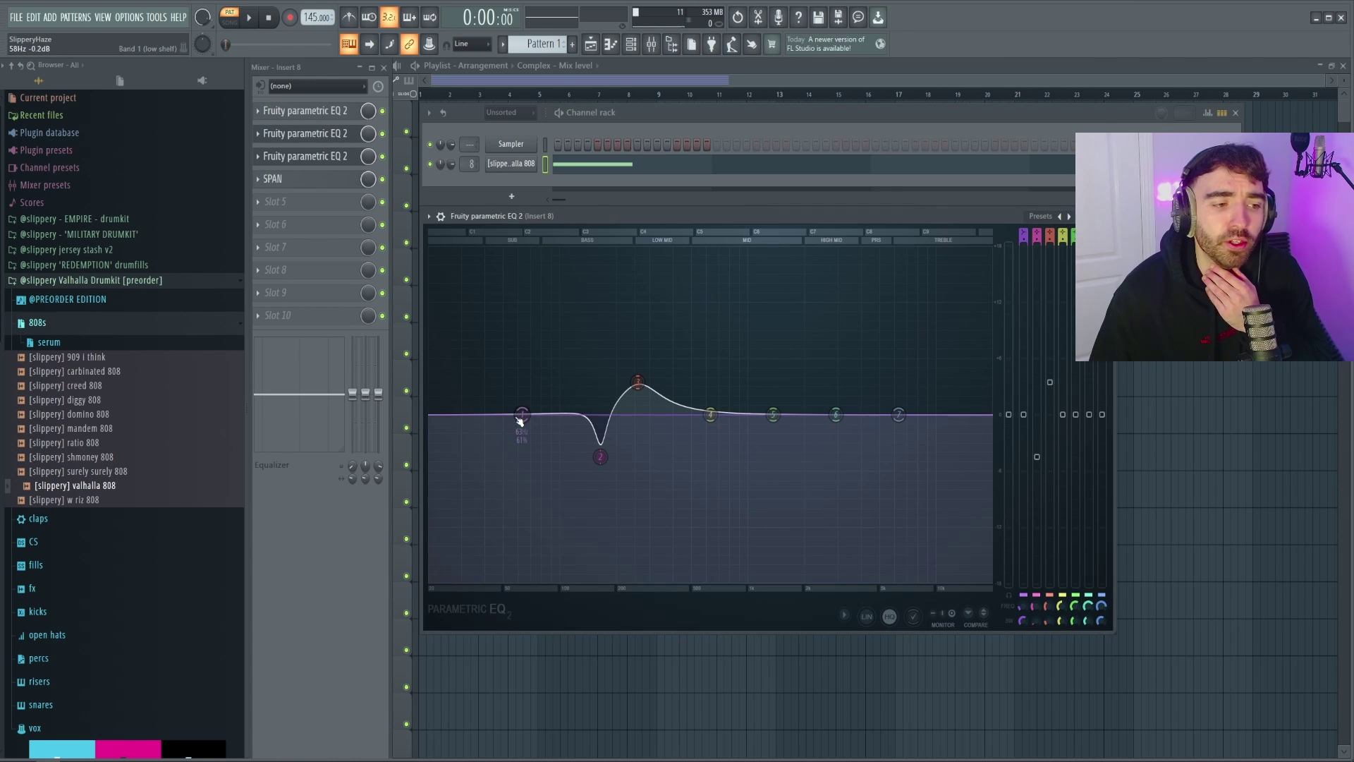
Tune the boosted band 3 of the parametric EQ to a C note through its key option
{"action": "right_click", "coordinate": [638, 382]}
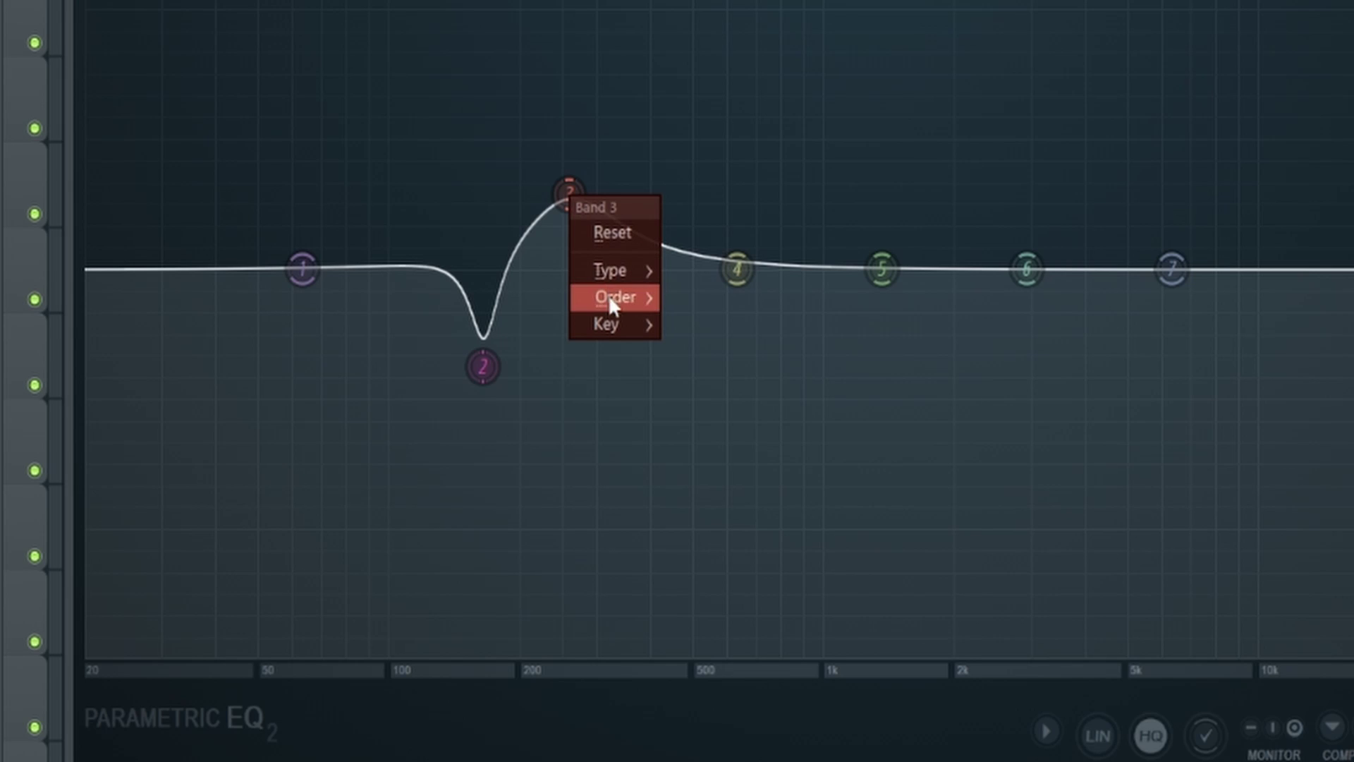
{"action": "mouse_move", "coordinate": [609, 324]}
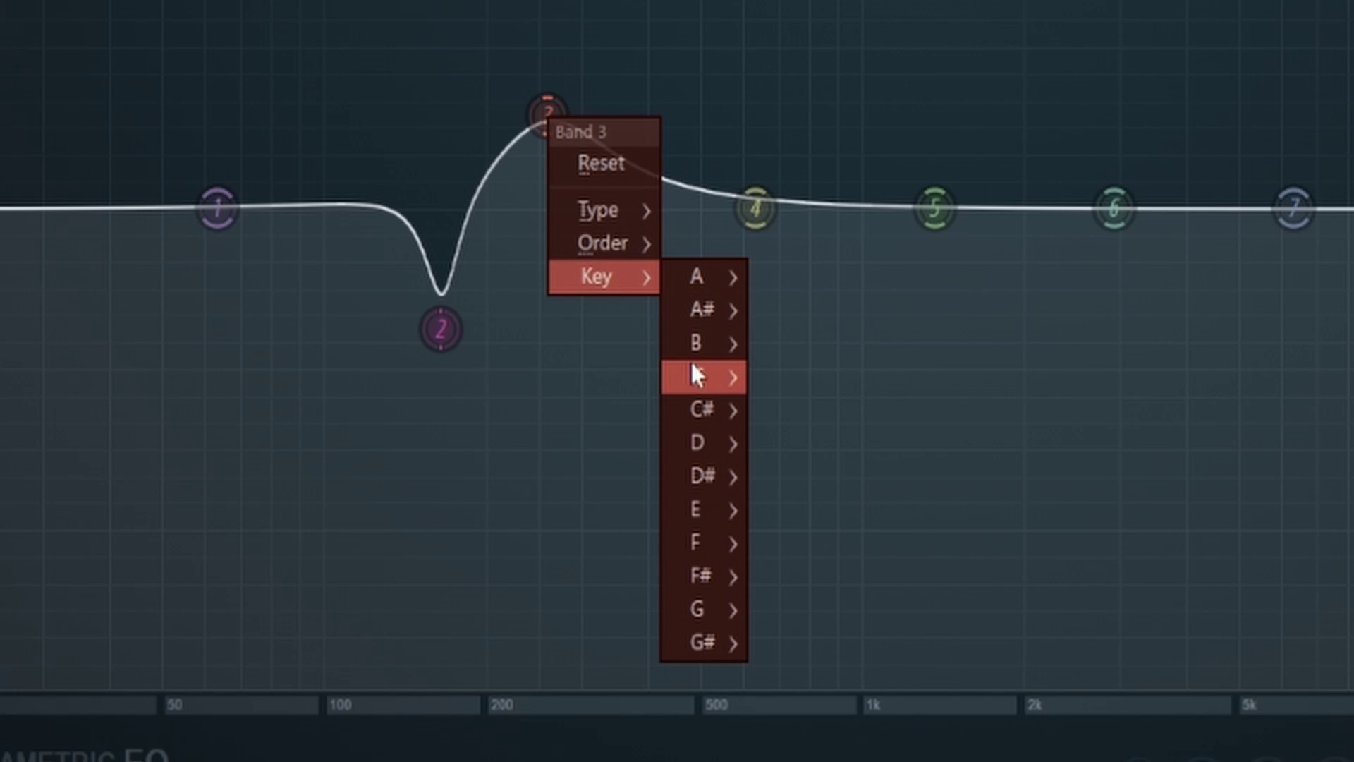
{"action": "mouse_move", "coordinate": [693, 374]}
{"action": "left_click", "coordinate": [819, 474]}
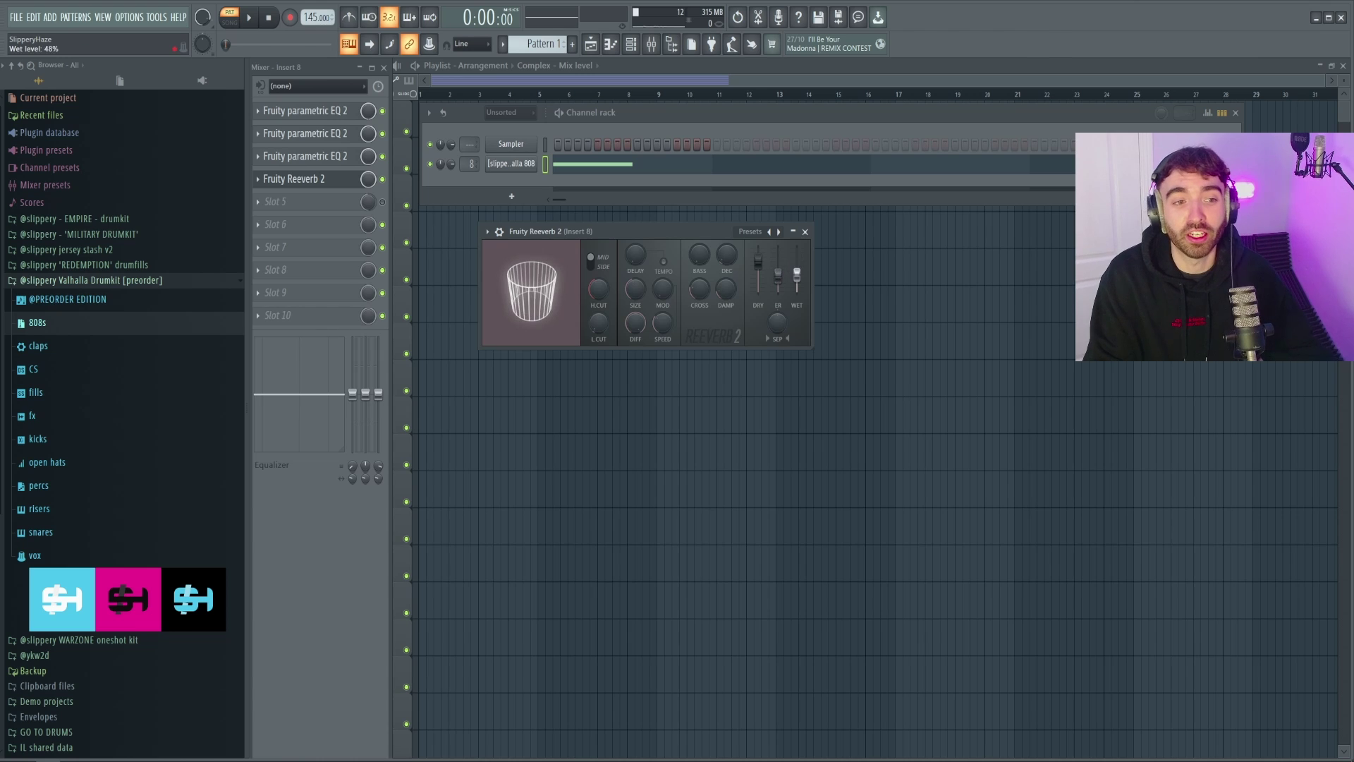
Play the 808 pattern to hear it with Fruity Reeverb 2
{"action": "key", "text": "space"}
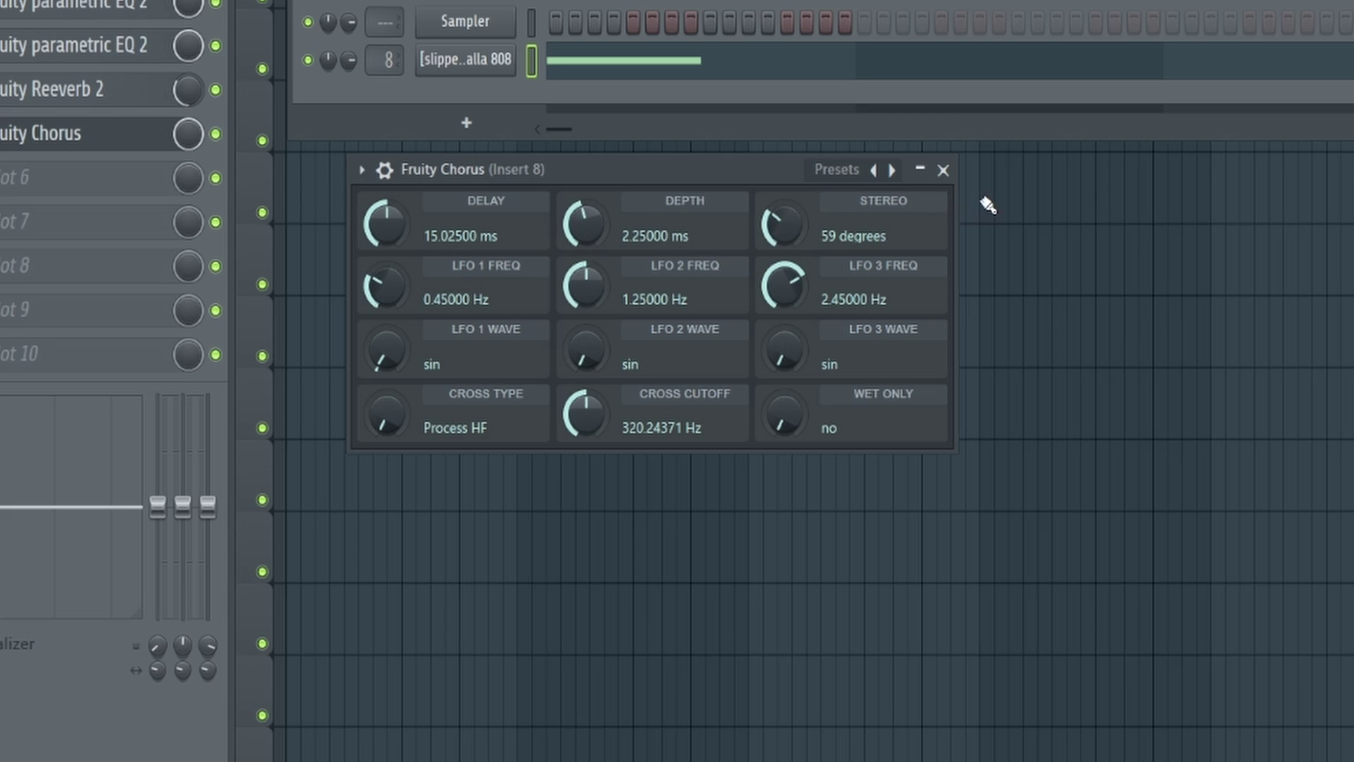
Step through the Fruity Chorus presets and adjust the chorus's mix level on Insert 8
{"action": "left_click", "coordinate": [484, 263]}
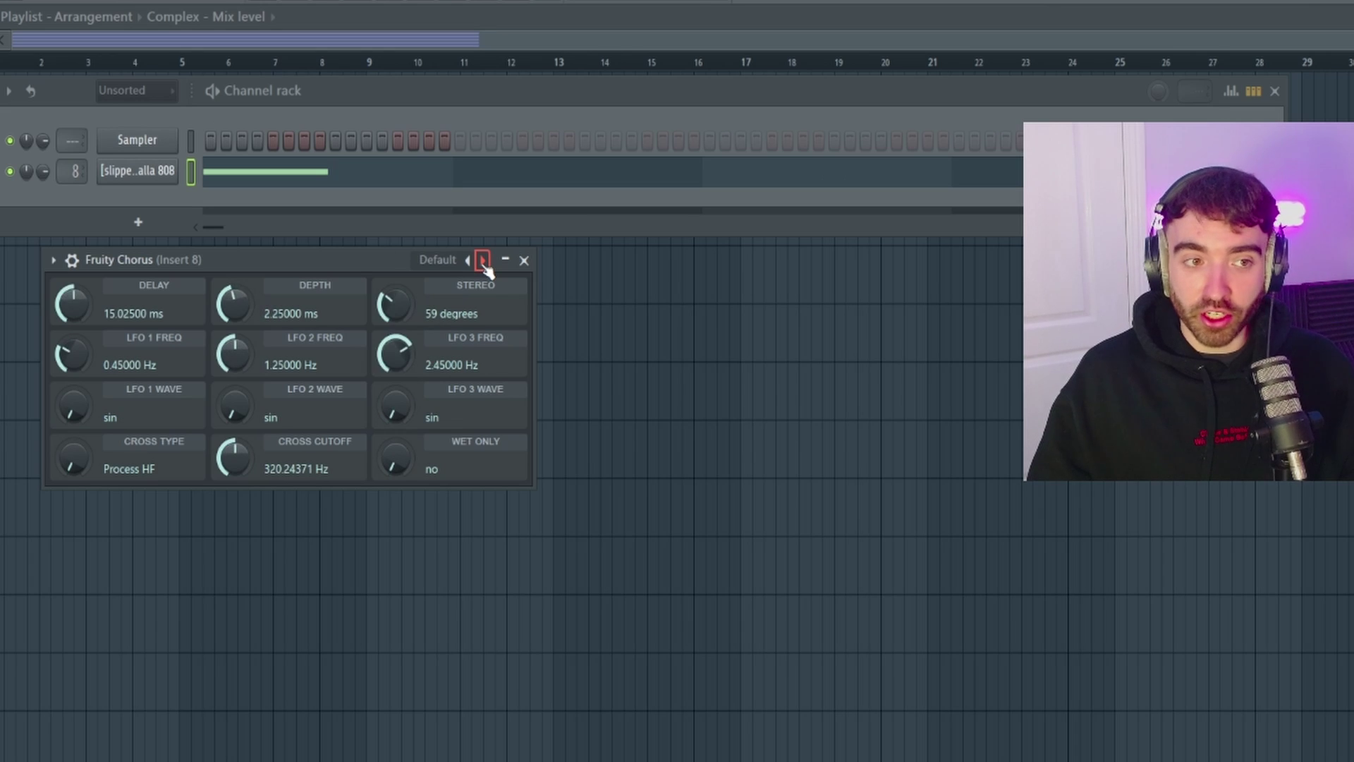
{"action": "left_click", "coordinate": [484, 262]}
{"action": "left_click", "coordinate": [484, 263]}
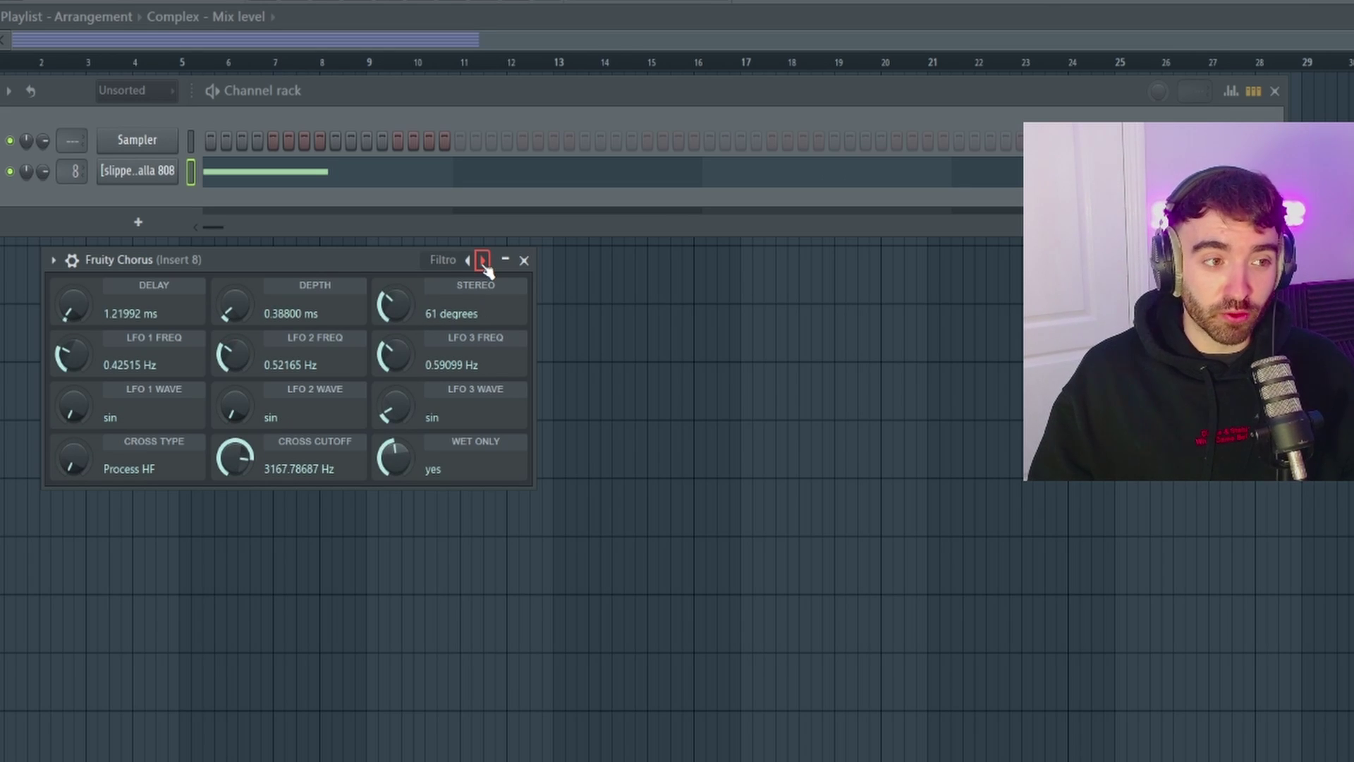
{"action": "left_click", "coordinate": [484, 262]}
{"action": "left_click", "coordinate": [483, 263]}
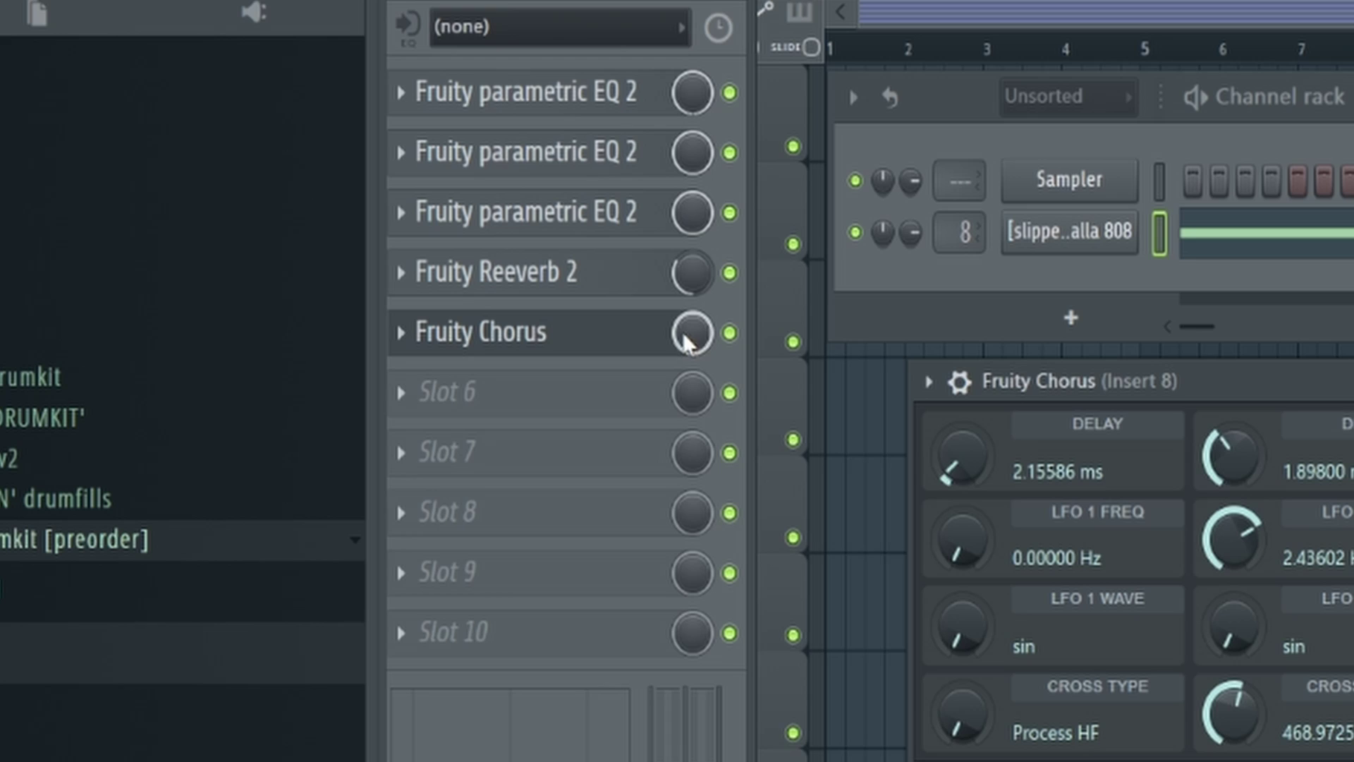
{"action": "left_click", "coordinate": [686, 344]}
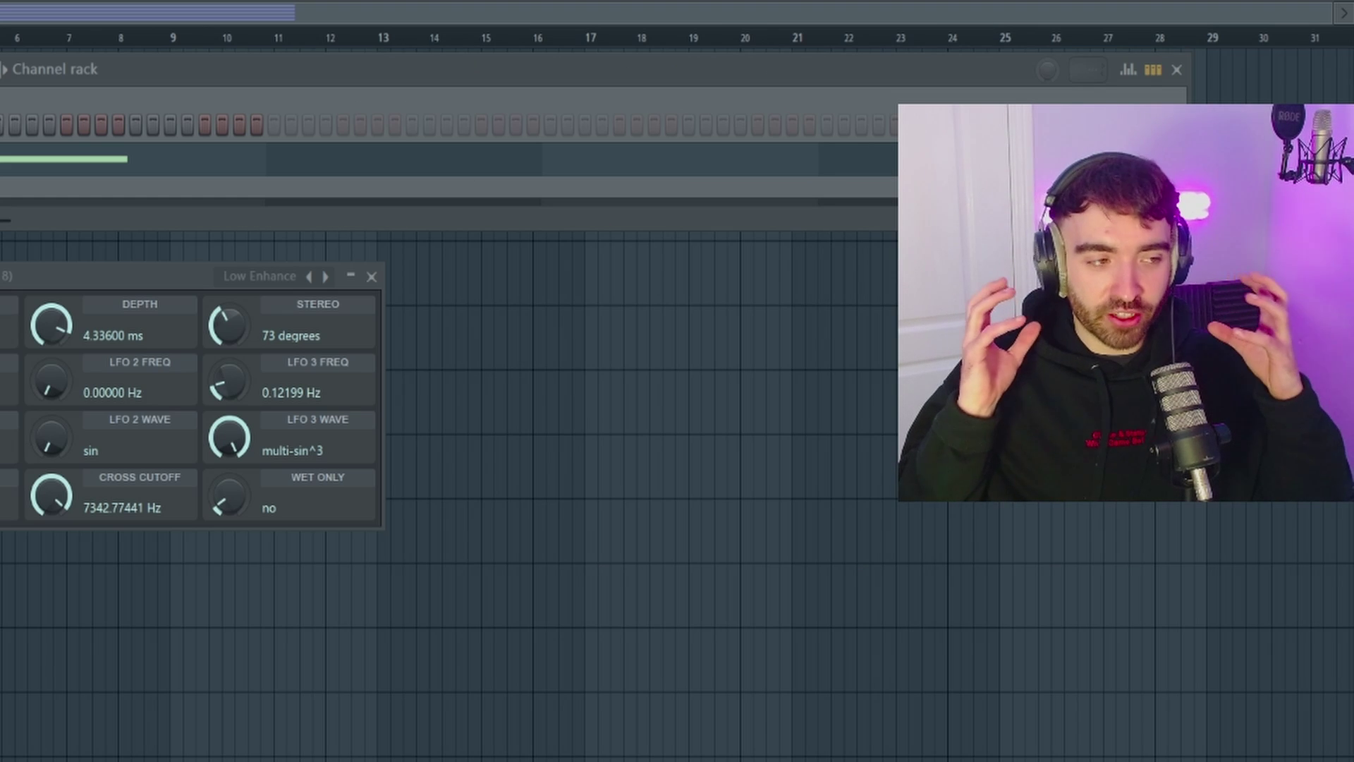
Add Fruity Bass Boost to the 808's effect chain and adjust its boost frequency
{"action": "type", "text": "bass boost"}
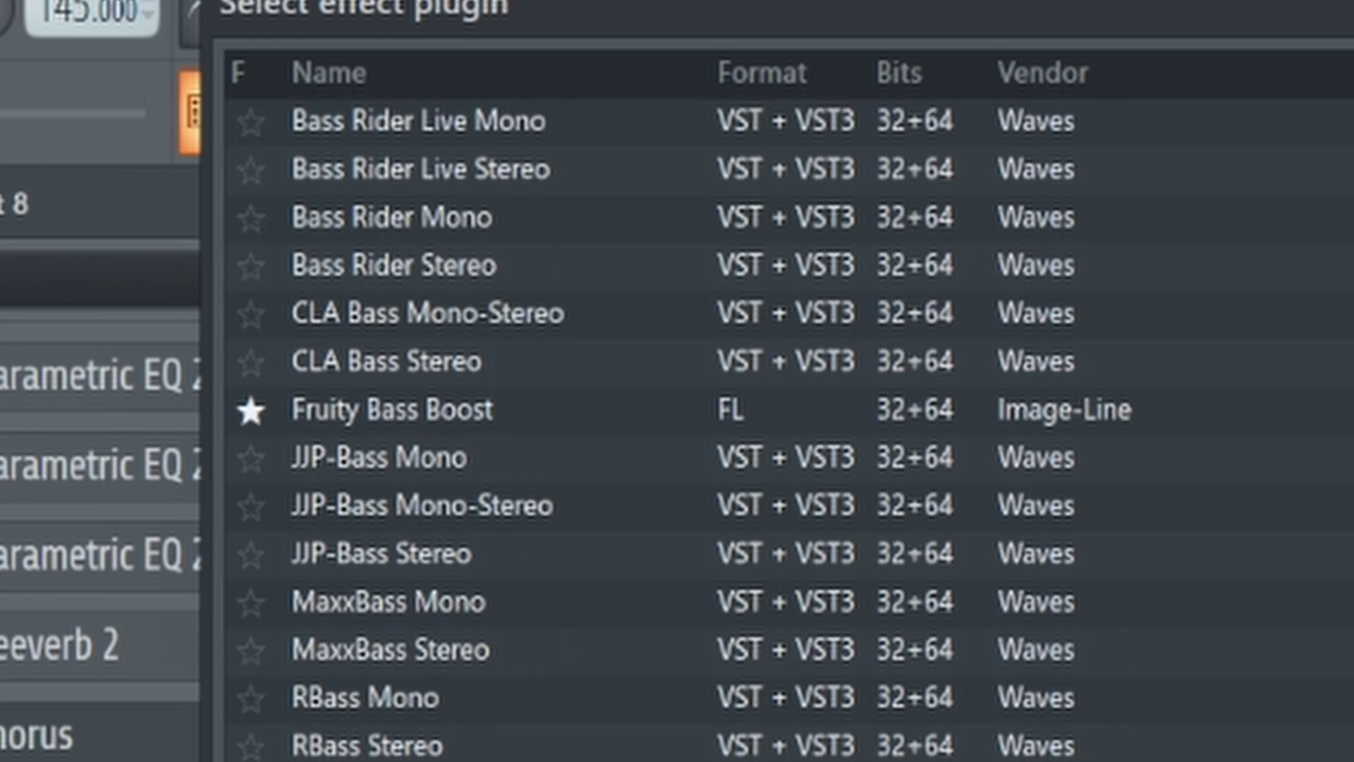
{"action": "key", "text": "Return"}
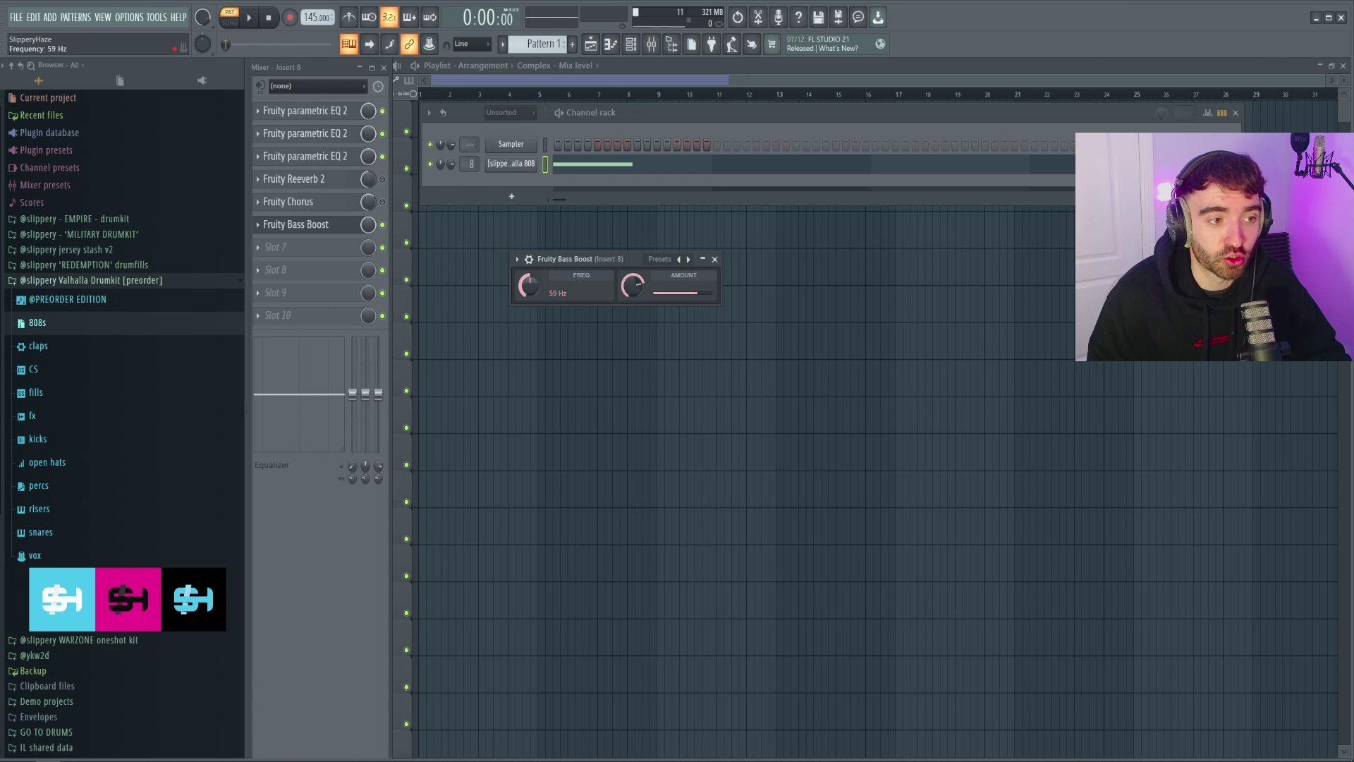
{"action": "left_click_drag", "start_coordinate": [529, 286], "coordinate": [650, 308]}
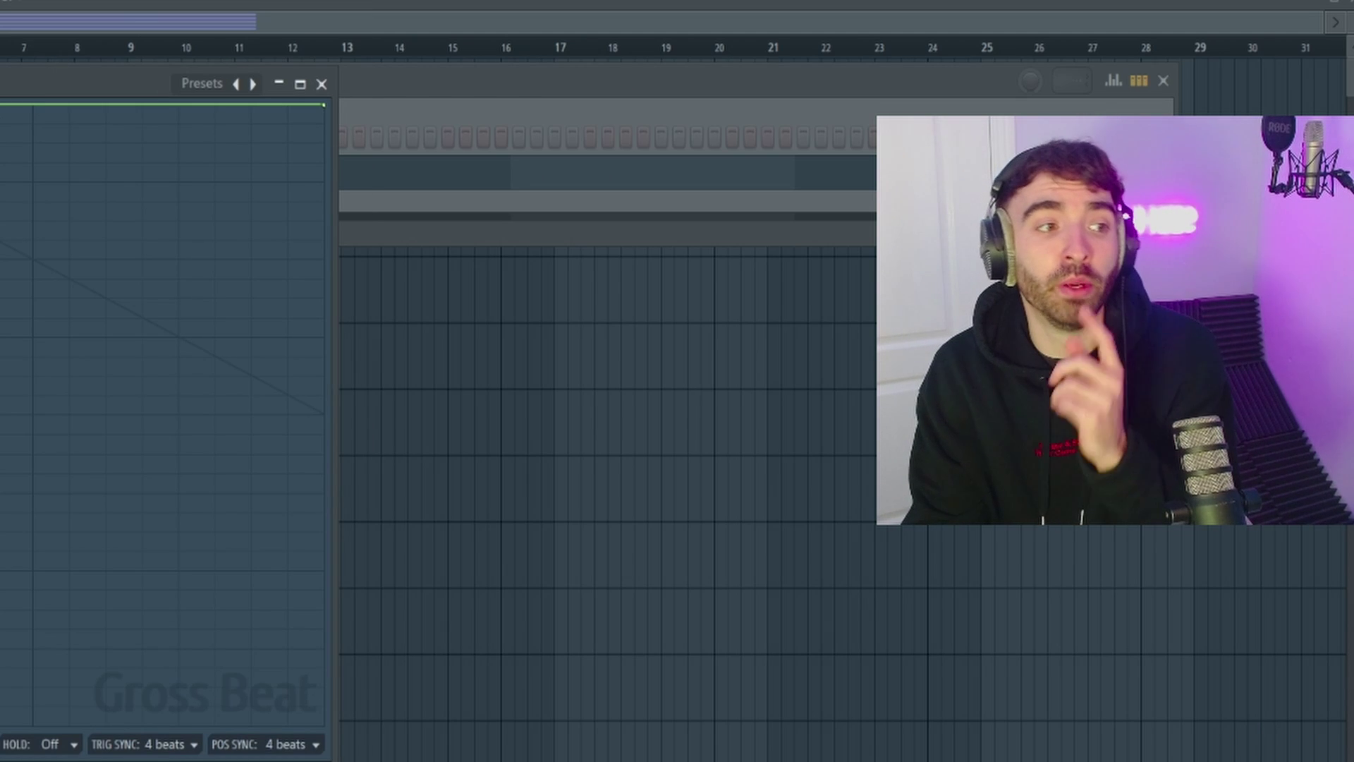
Load the Flanging preset in Gross Beat and pick another effect for the empty mixer slot 8
{"action": "left_click", "coordinate": [254, 84]}
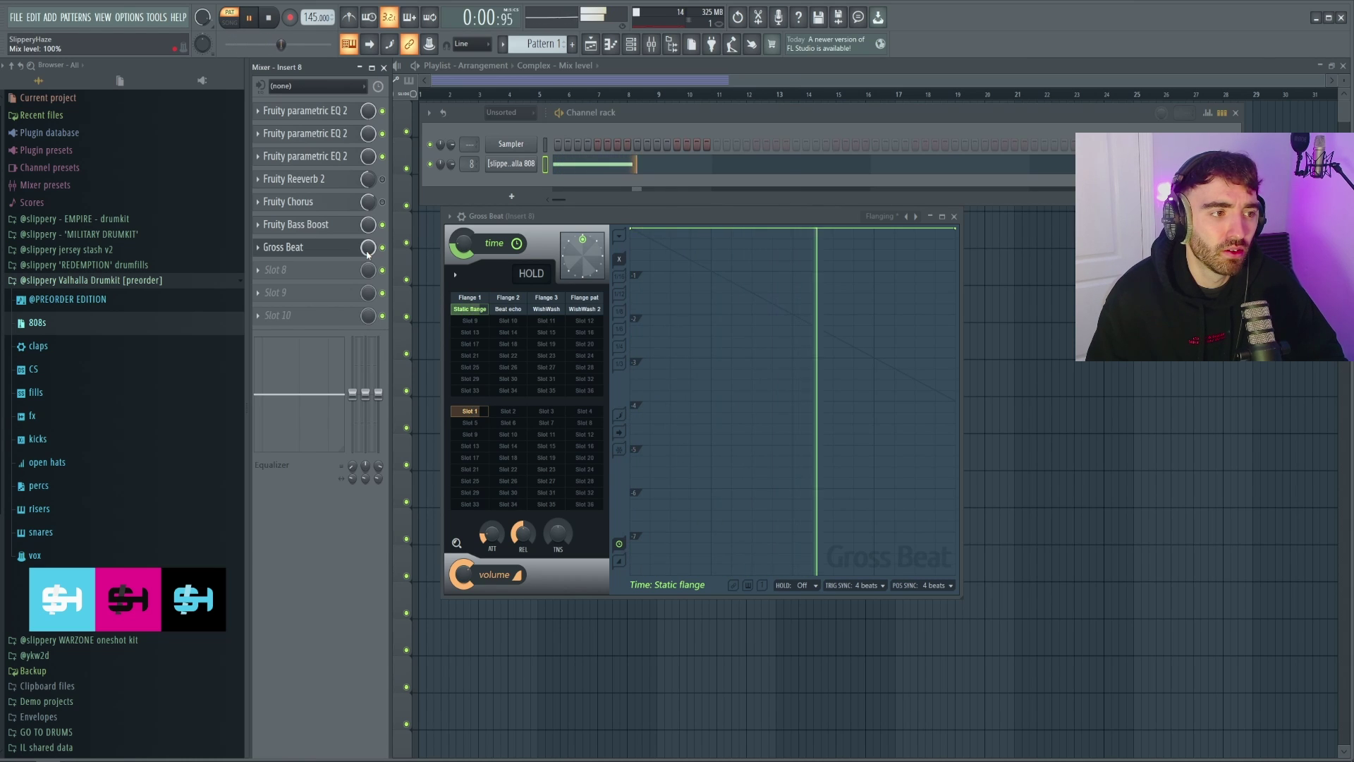
{"action": "left_click", "coordinate": [304, 270]}
{"action": "left_click", "coordinate": [508, 303]}
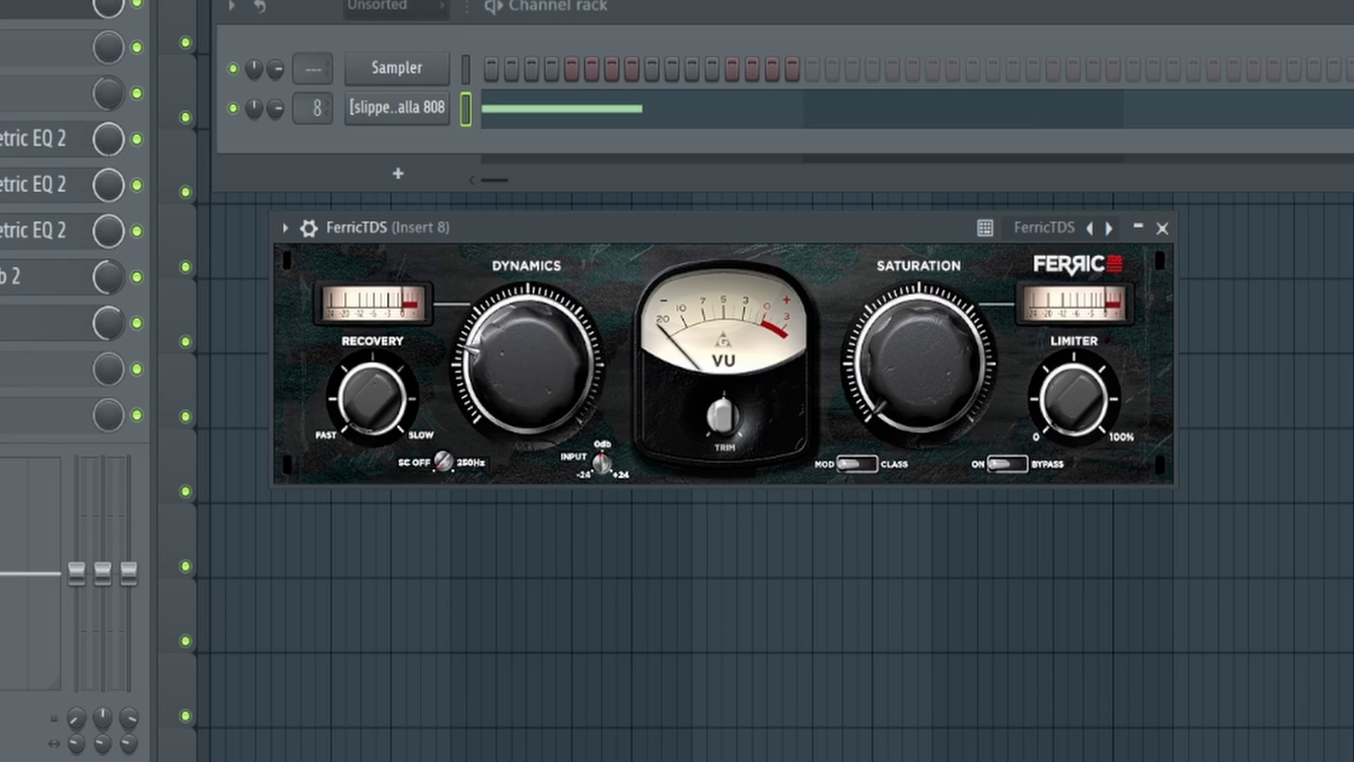
Adjust the Saturation control in FerricTDS and reposition the plug-in window
{"action": "left_click_drag", "start_coordinate": [951, 423], "coordinate": [951, 339]}
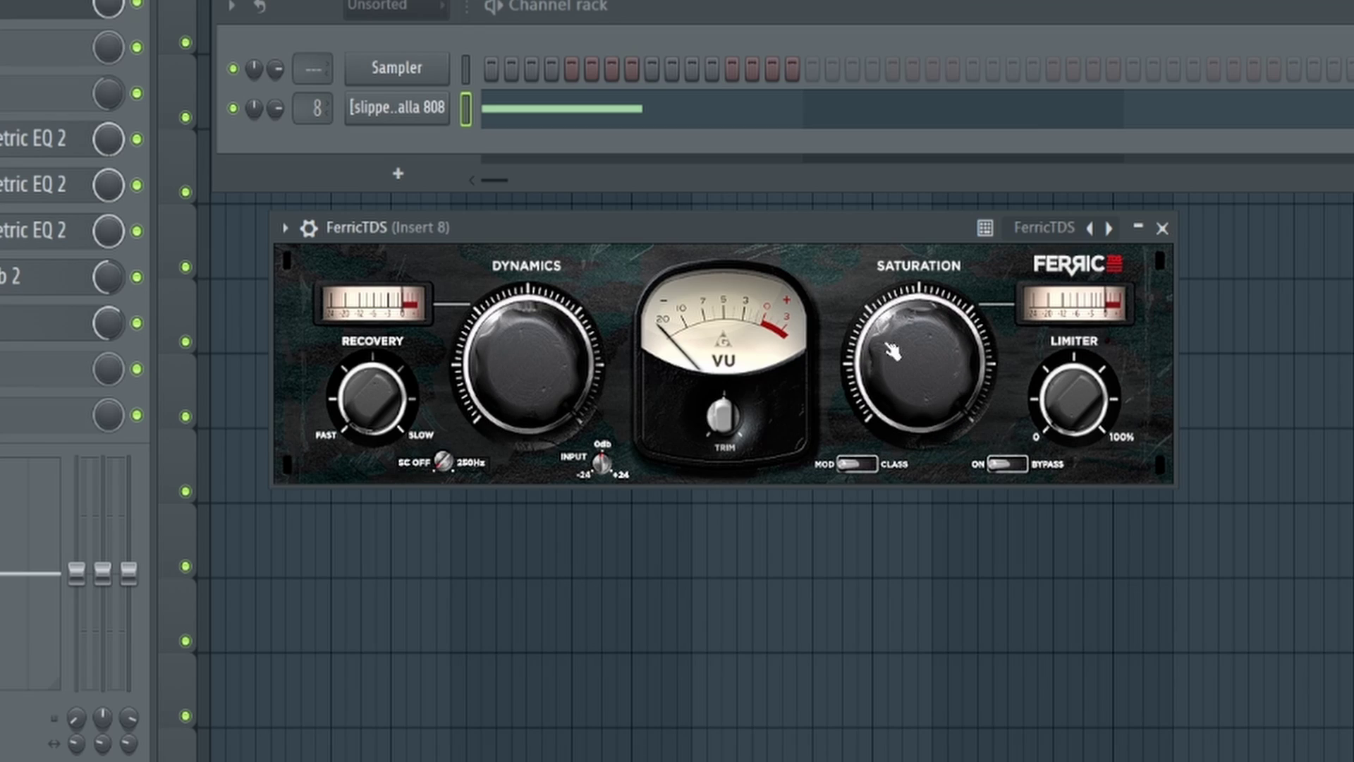
{"action": "left_click_drag", "start_coordinate": [799, 242], "coordinate": [750, 191]}
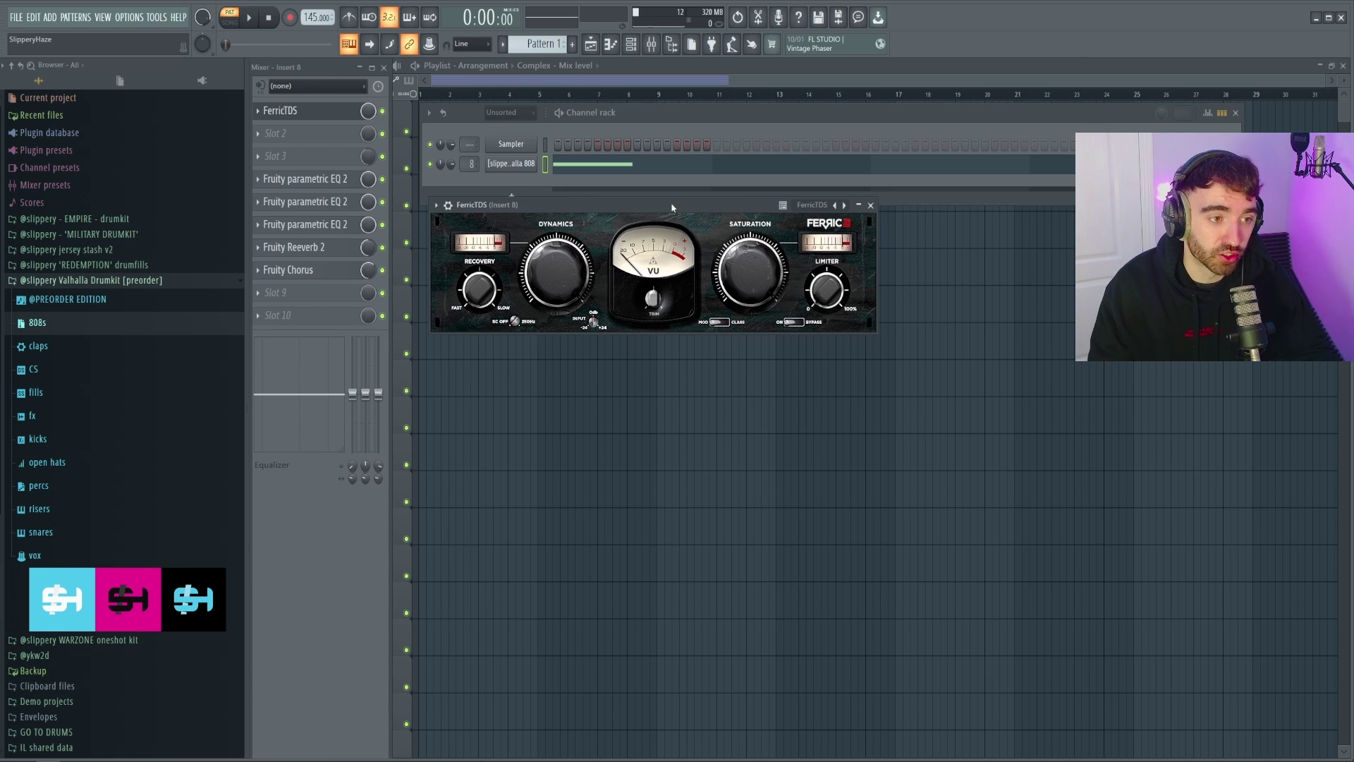
{"action": "left_click_drag", "start_coordinate": [671, 207], "coordinate": [668, 222]}
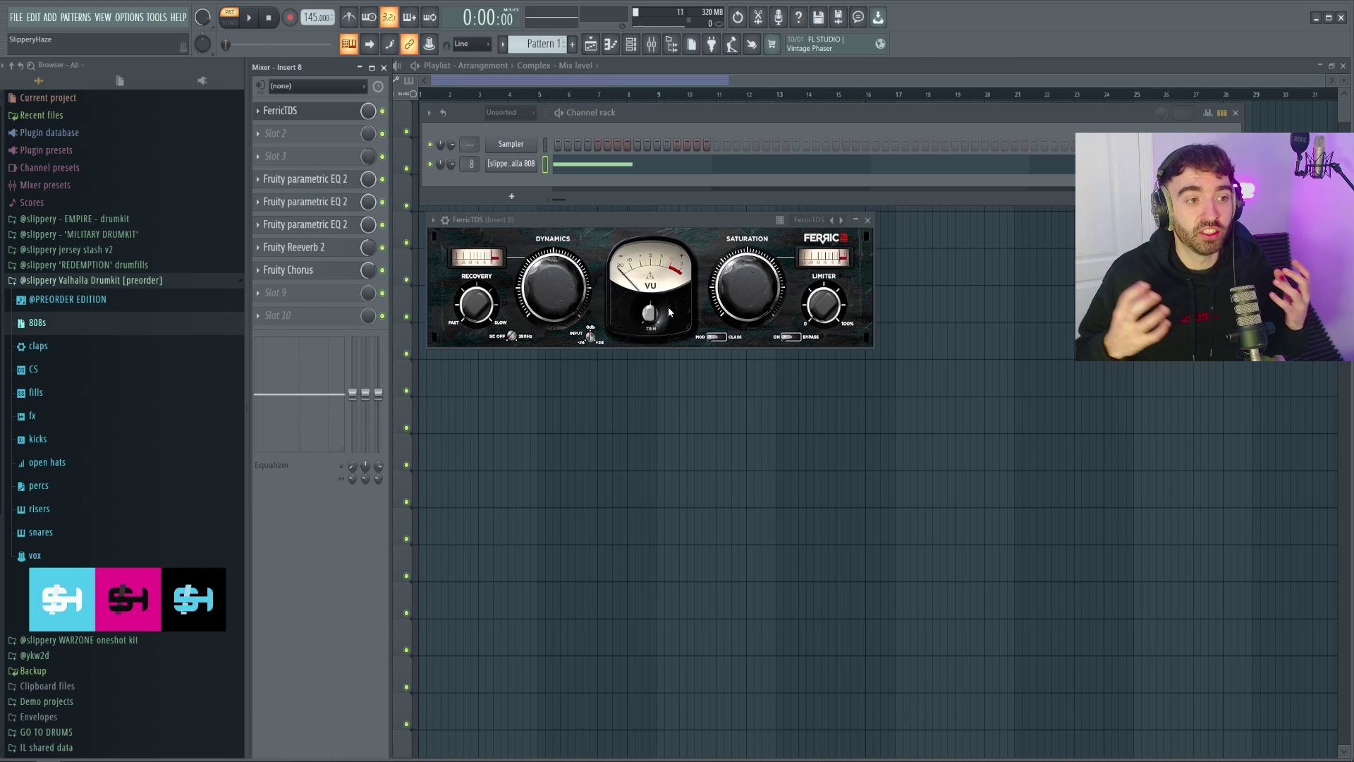
{"action": "left_click_drag", "start_coordinate": [640, 228], "coordinate": [634, 223]}
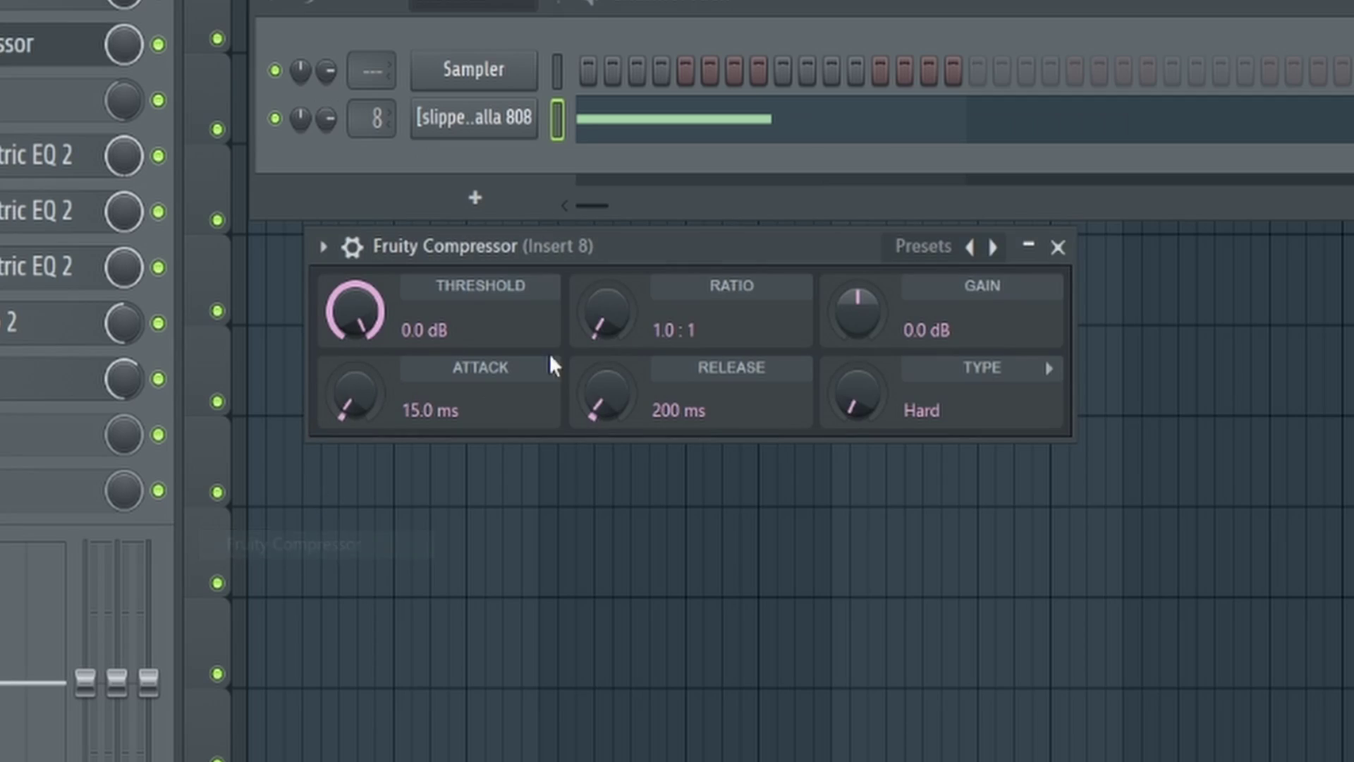
Reposition the Fruity Compressor window and remove Maximus from slot 2 of Insert 8
{"action": "left_click_drag", "start_coordinate": [678, 240], "coordinate": [933, 293]}
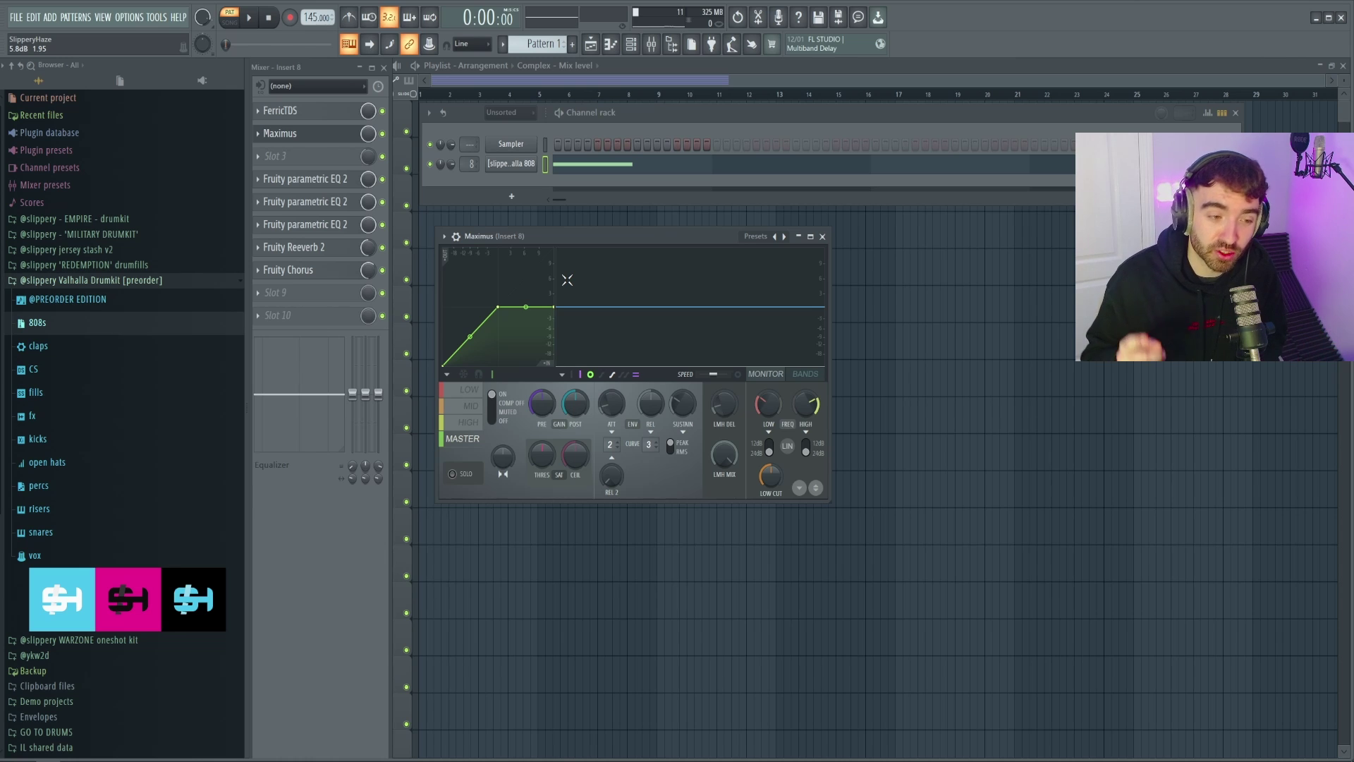
{"action": "left_click", "coordinate": [257, 134]}
{"action": "left_click", "coordinate": [468, 449]}
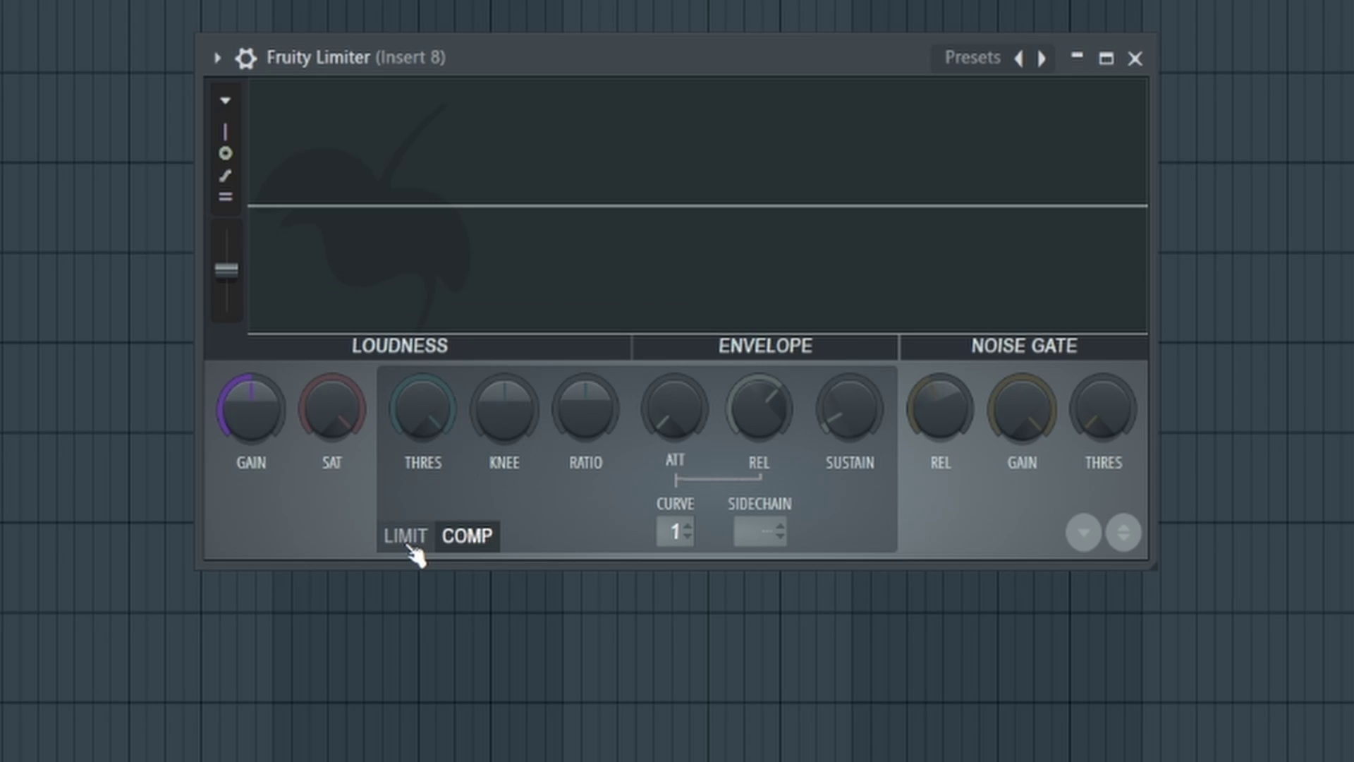
Switch Fruity Limiter to limiting mode and fine-tune its ceiling against the peaks of the 808
{"action": "left_click", "coordinate": [410, 540]}
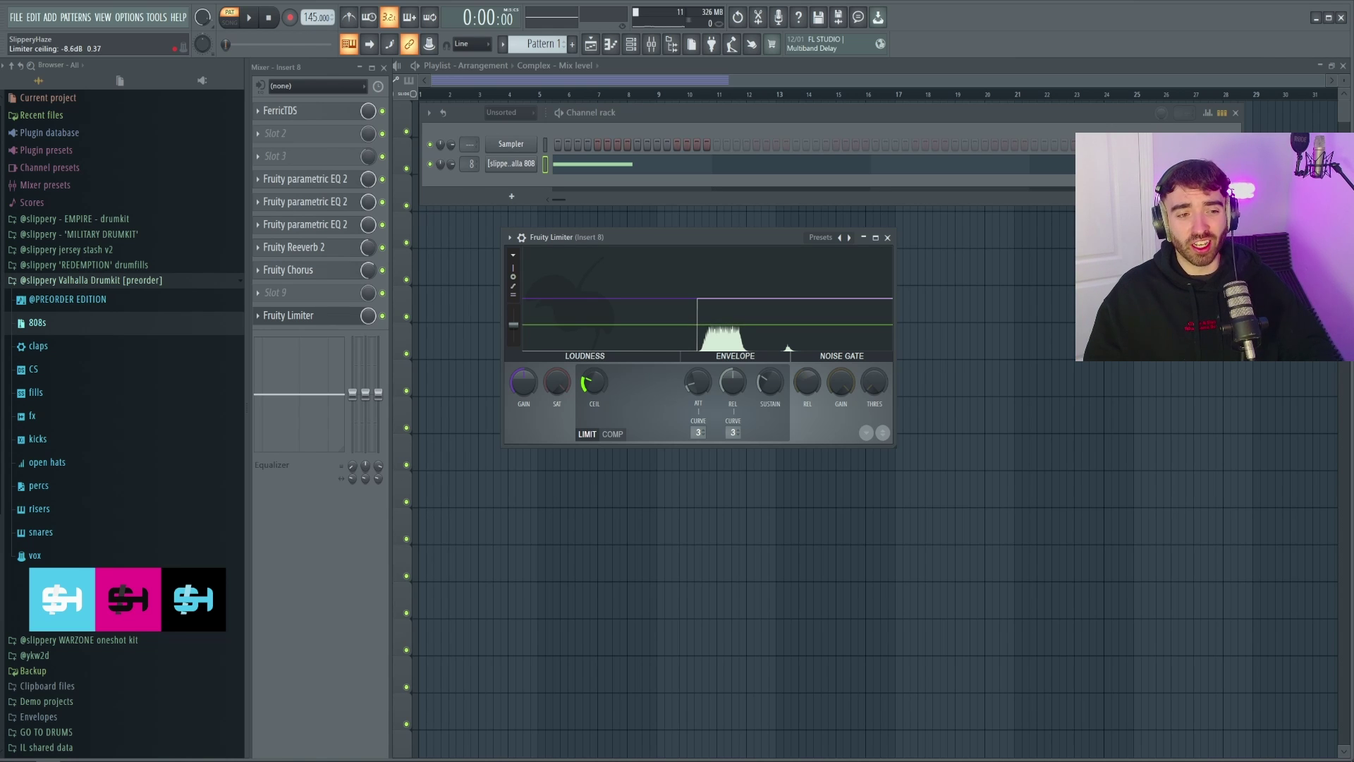
{"action": "mouse_move", "coordinate": [593, 382]}
{"action": "left_mouse_down"}
{"action": "mouse_move", "coordinate": [593, 395]}
{"action": "mouse_move", "coordinate": [603, 371]}
{"action": "left_mouse_up"}
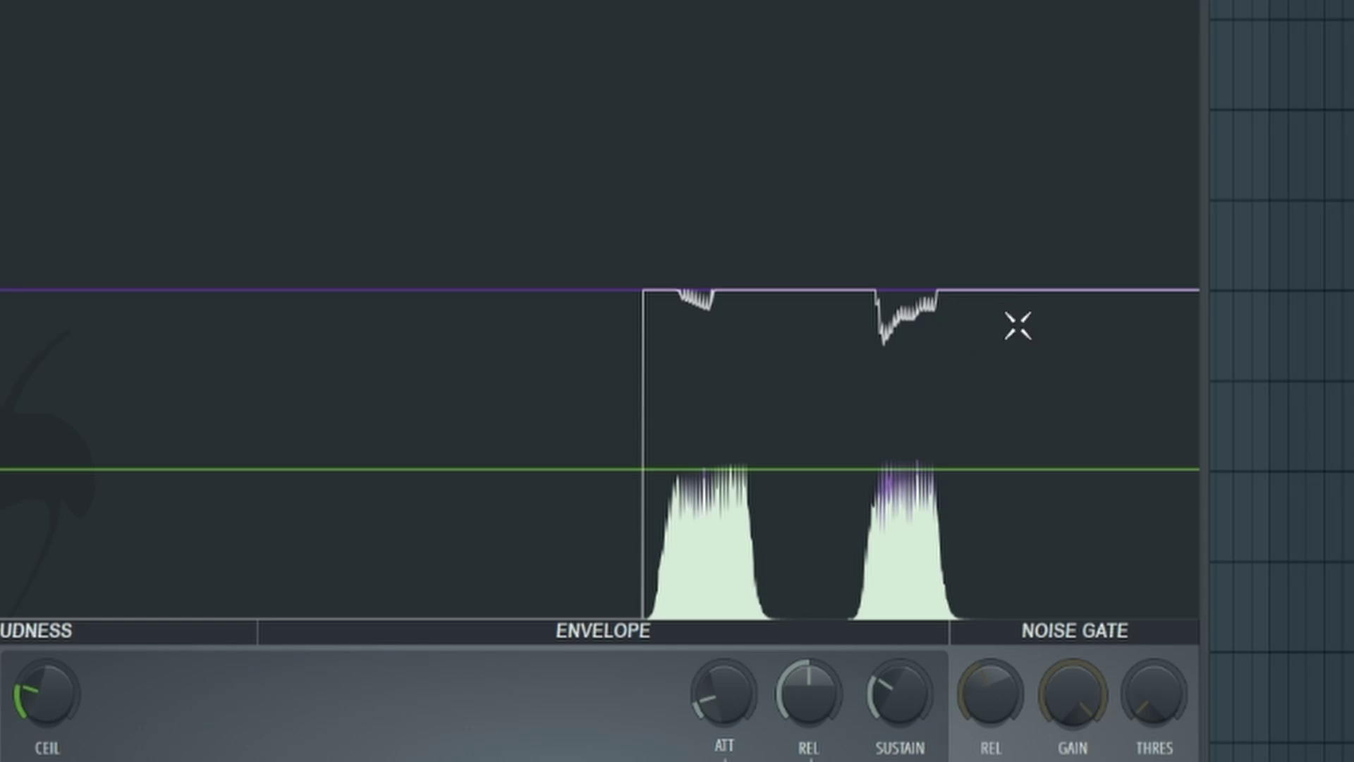
{"action": "left_click_drag", "start_coordinate": [64, 716], "coordinate": [65, 708]}
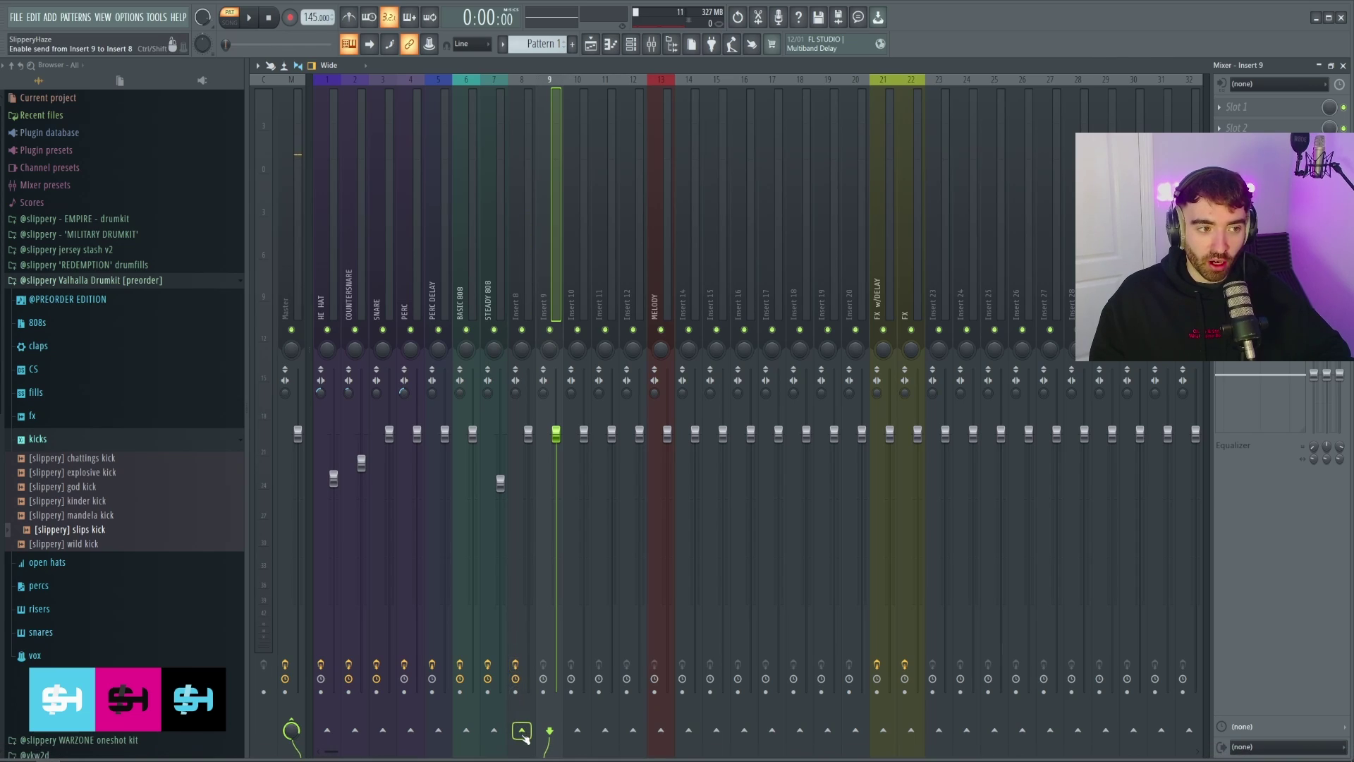
Sidechain the Insert 9 mixer track to the 808's track, Insert 8
{"action": "right_click", "coordinate": [522, 733]}
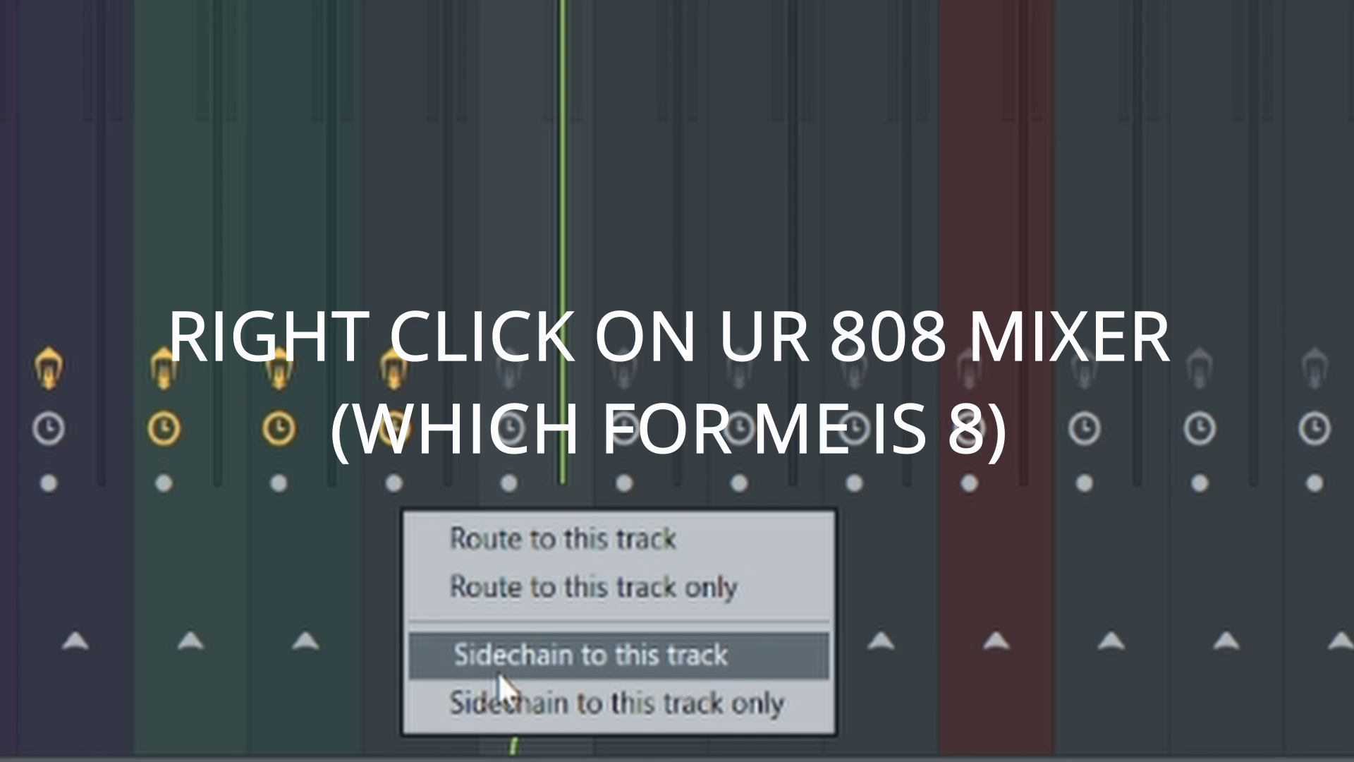
{"action": "left_click", "coordinate": [500, 673]}
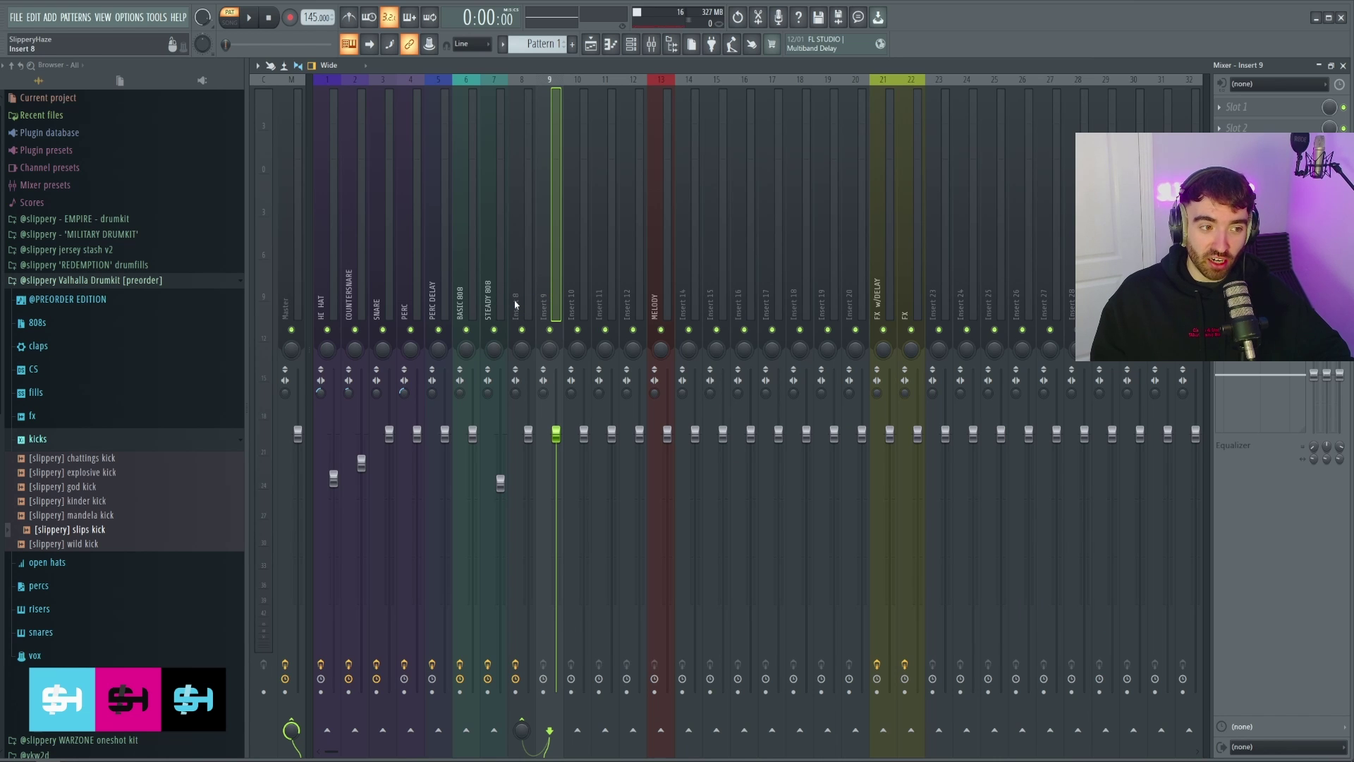
Select Insert 8 and set the sidechain input to 1 in Fruity Limiter's compressor section
{"action": "left_click", "coordinate": [516, 305]}
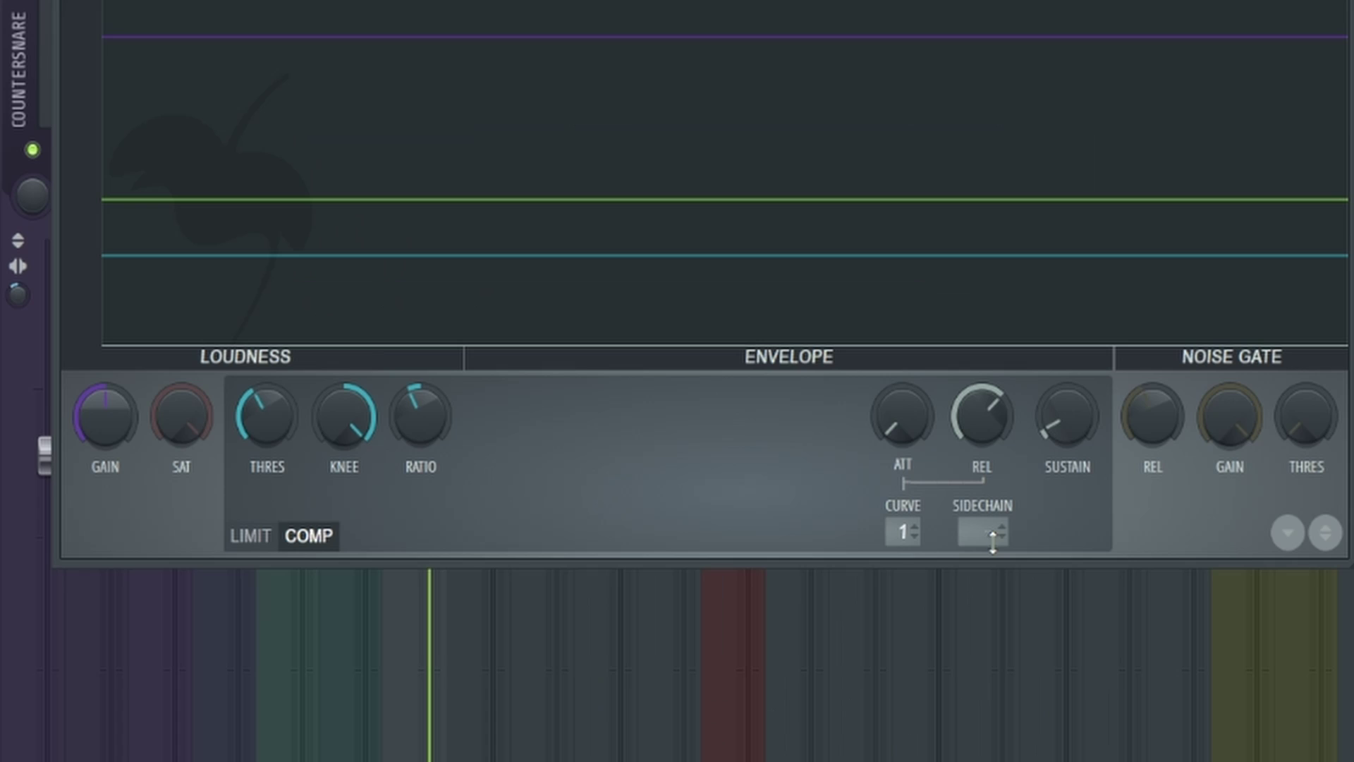
{"action": "left_click", "coordinate": [830, 579]}
{"action": "left_click", "coordinate": [1050, 586]}
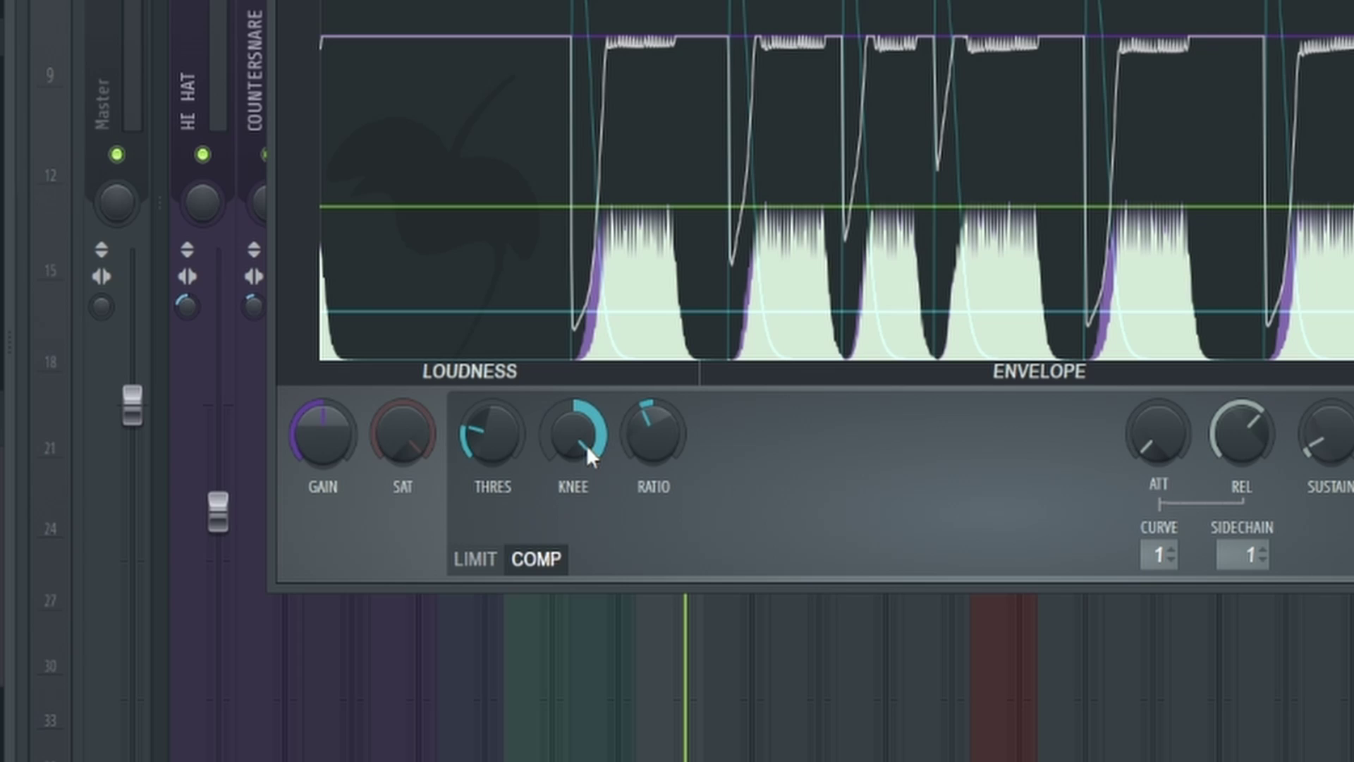
Adjust the compressor knee in Fruity Limiter for the 808's sidechain
{"action": "left_click_drag", "start_coordinate": [586, 446], "coordinate": [586, 438]}
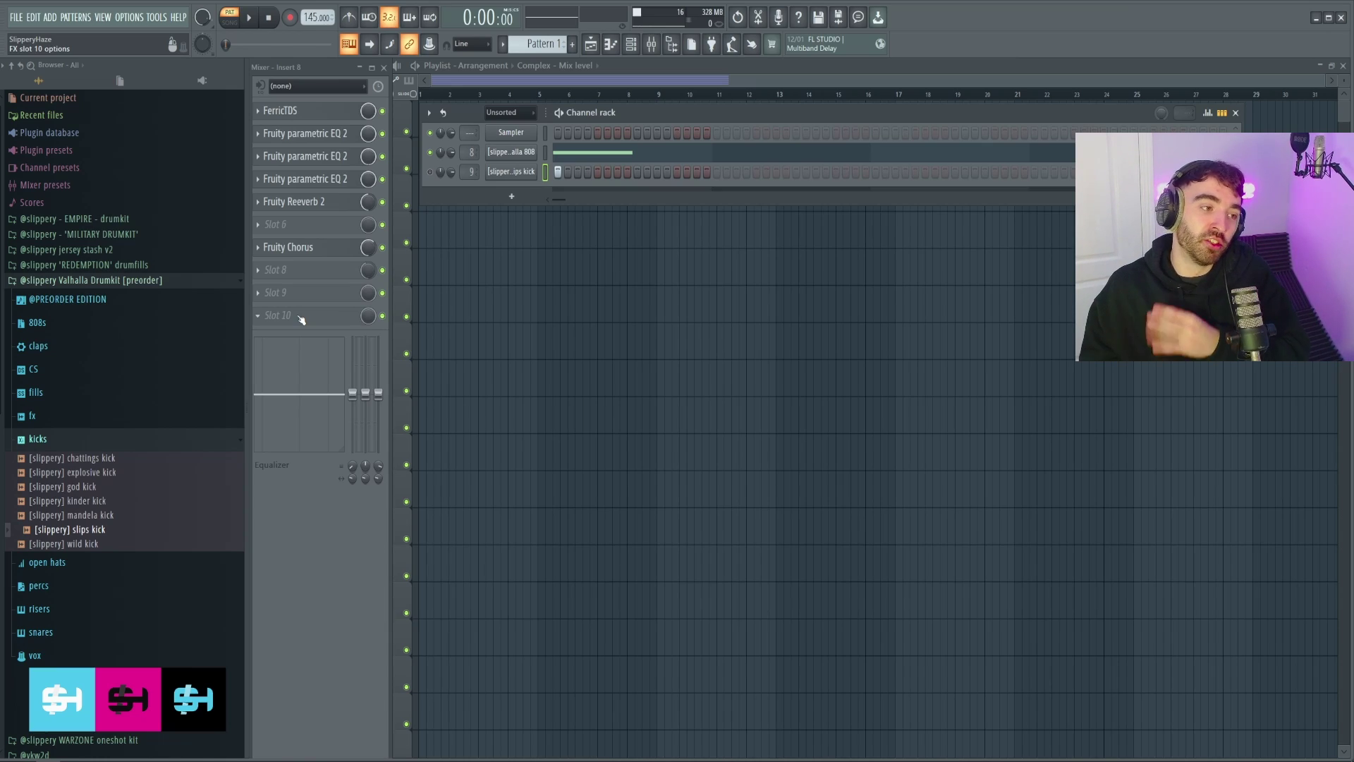
Load A1StereoControl into slot 10 of the 808's mixer track and enable its Safe Bass option
{"action": "left_click", "coordinate": [302, 320]}
{"action": "key", "text": "Down"}
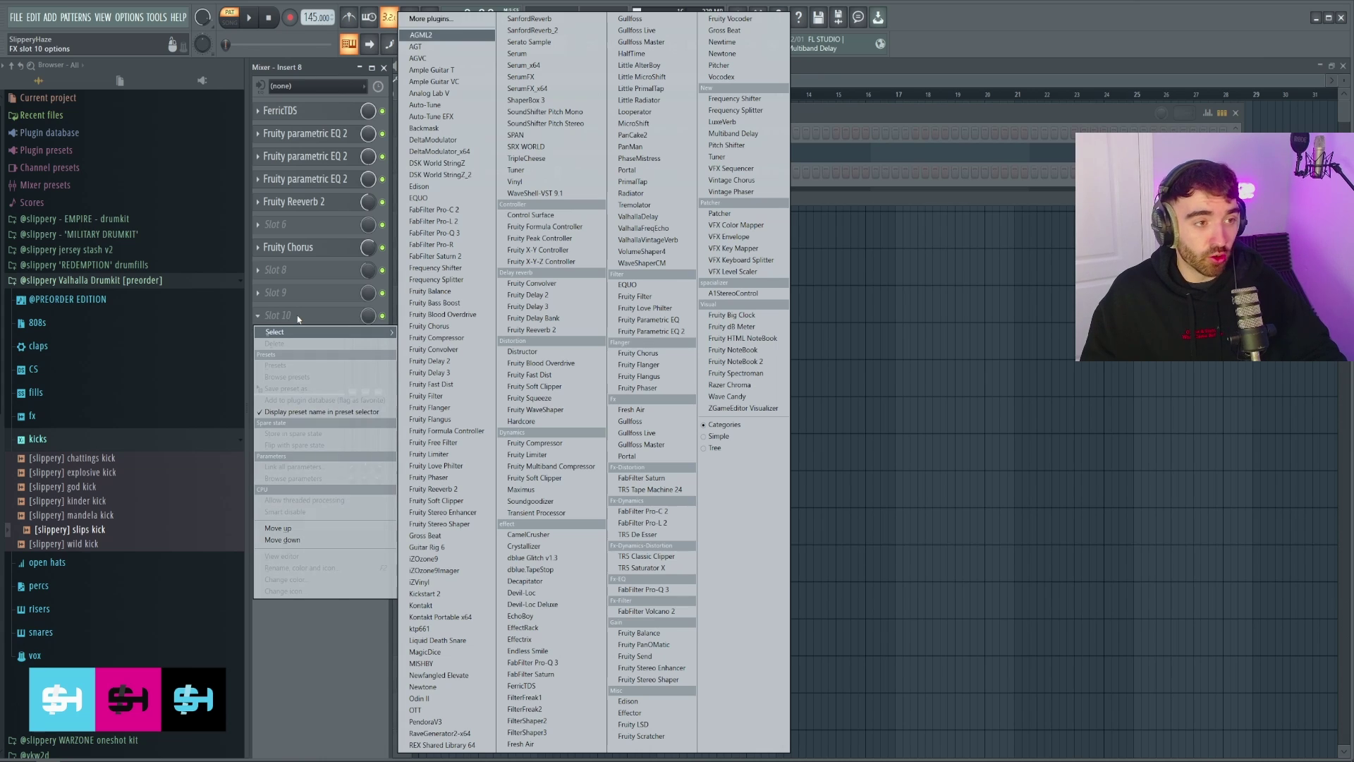
{"action": "key", "text": "Down"}
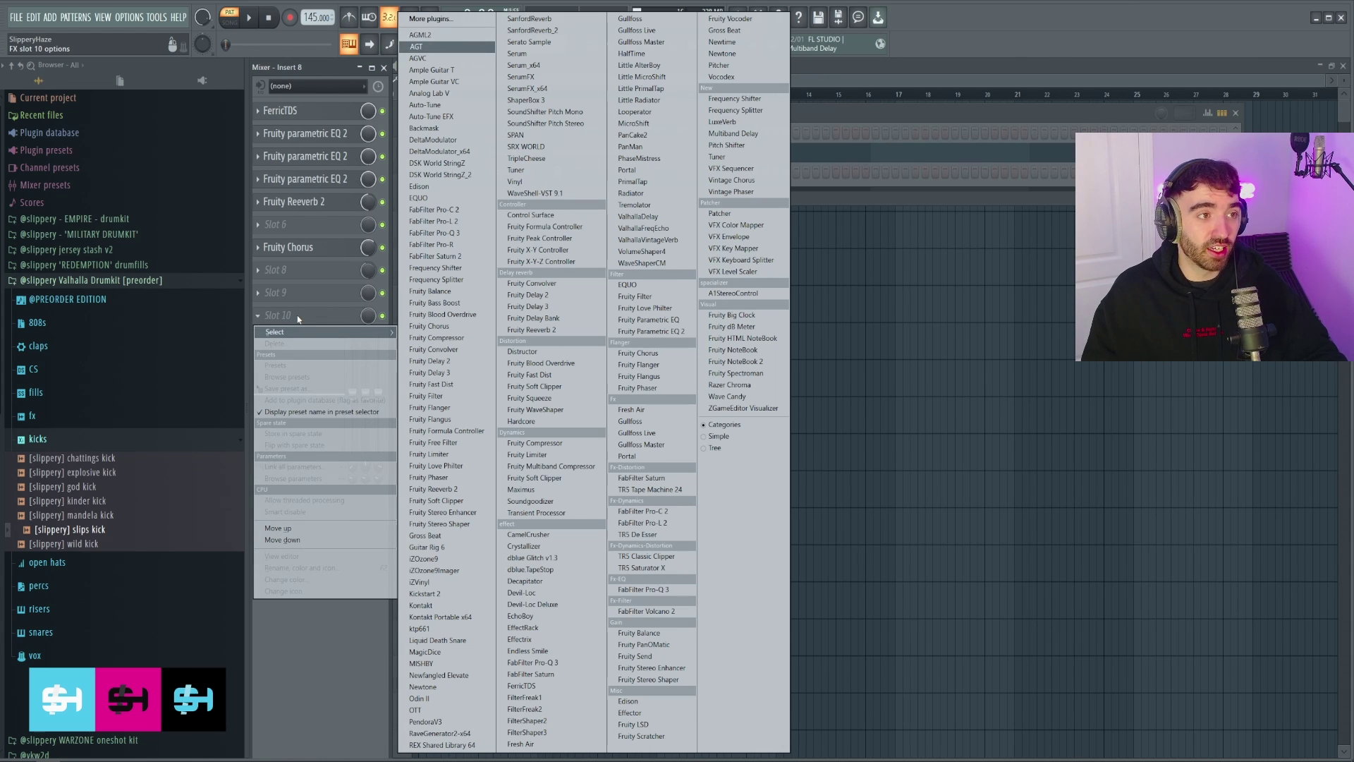
{"action": "left_click", "coordinate": [734, 292]}
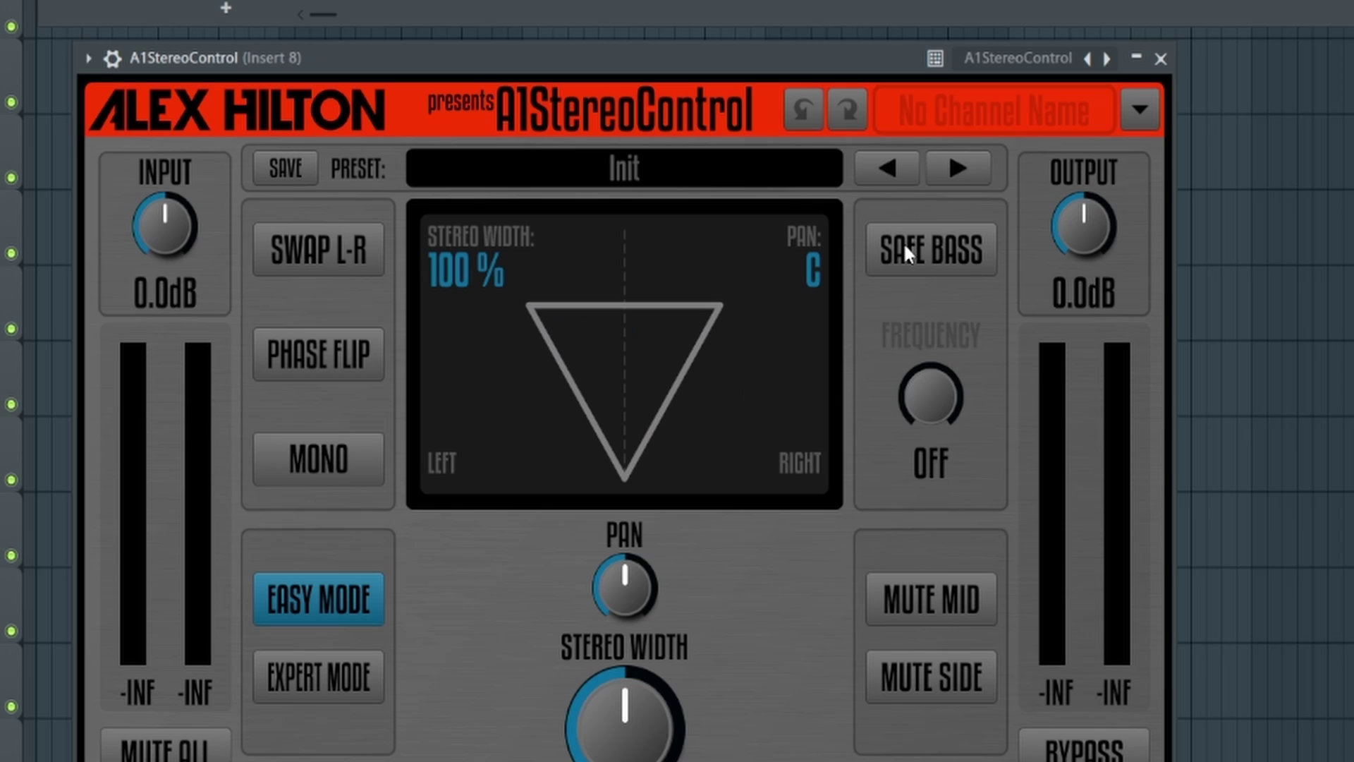
{"action": "left_click", "coordinate": [934, 248]}
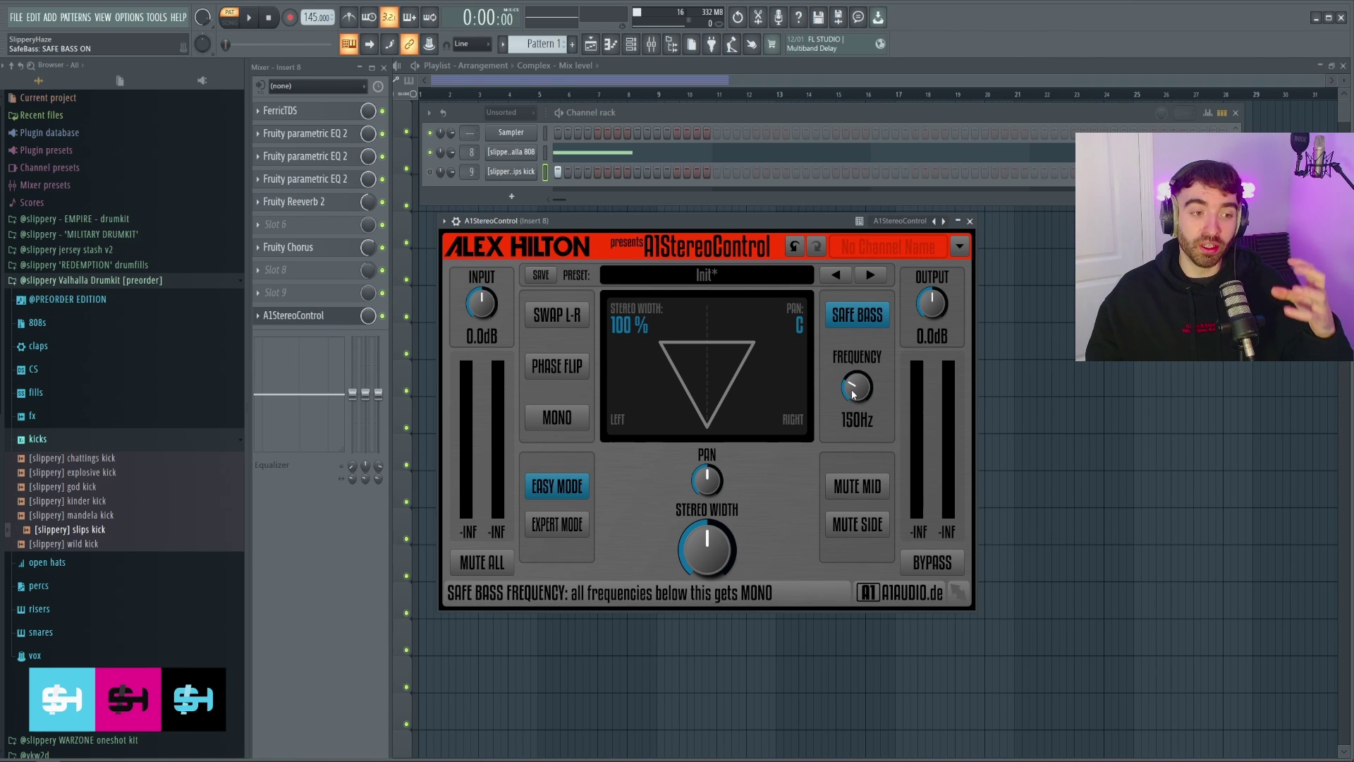
Set the Safe Bass frequency to 156 Hz and adjust the stereo width in A1StereoControl
{"action": "left_click_drag", "start_coordinate": [853, 393], "coordinate": [852, 367]}
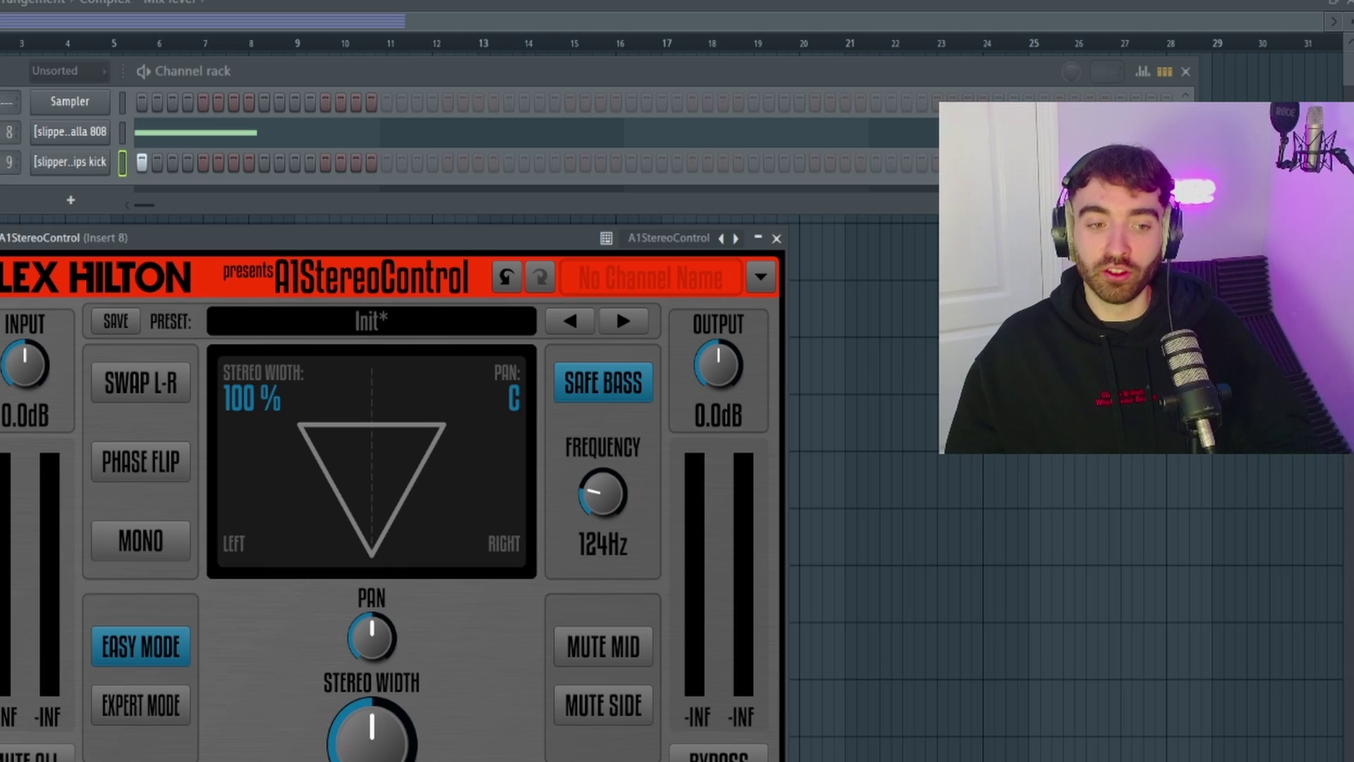
{"action": "left_click_drag", "start_coordinate": [603, 493], "coordinate": [603, 515]}
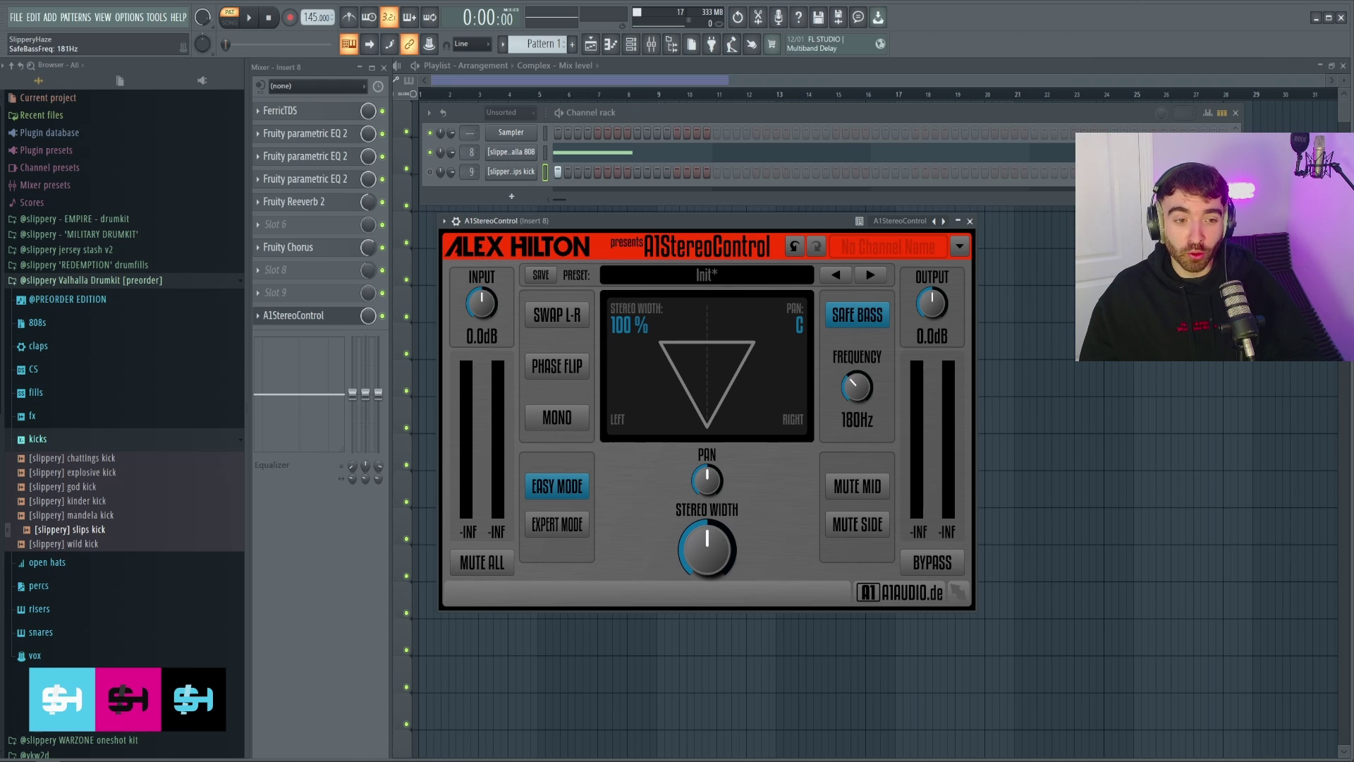
{"action": "left_click_drag", "start_coordinate": [857, 395], "coordinate": [856, 392]}
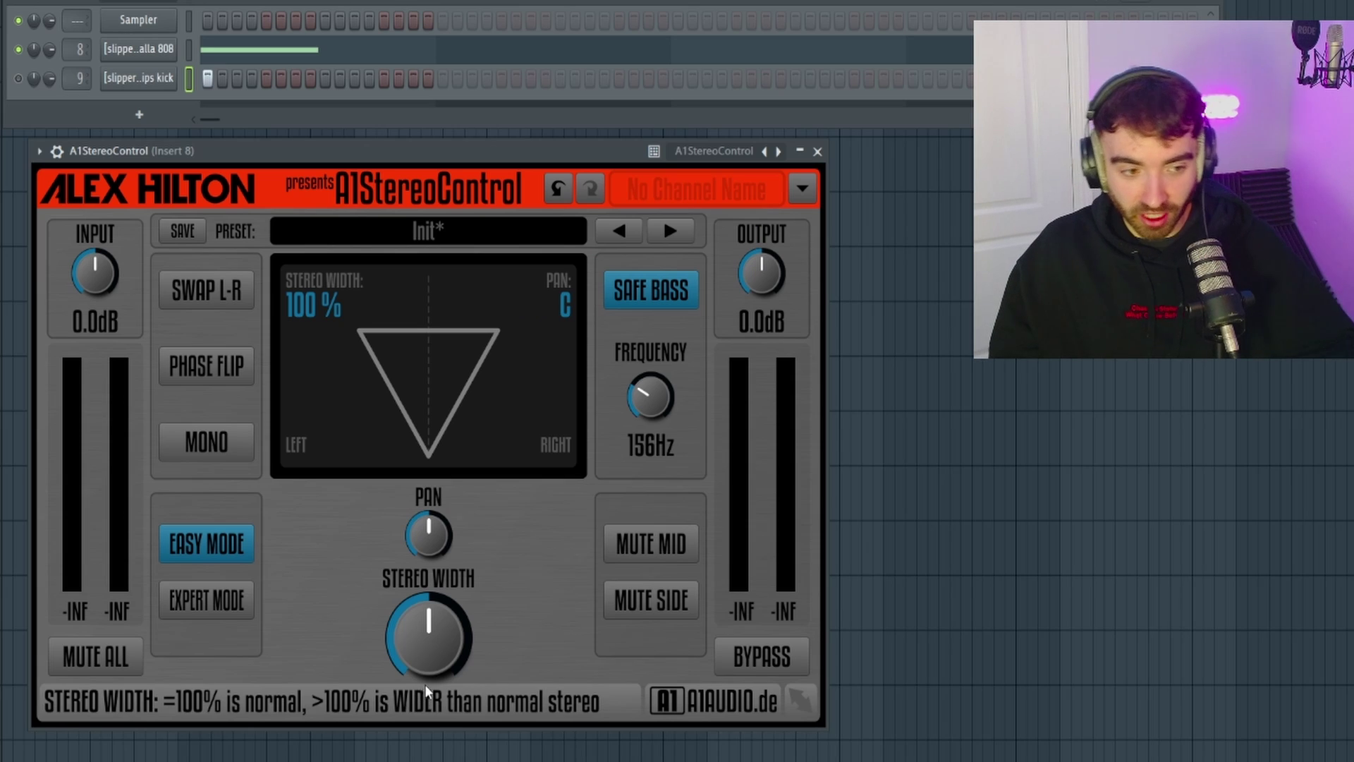
{"action": "left_click_drag", "start_coordinate": [425, 657], "coordinate": [426, 639]}
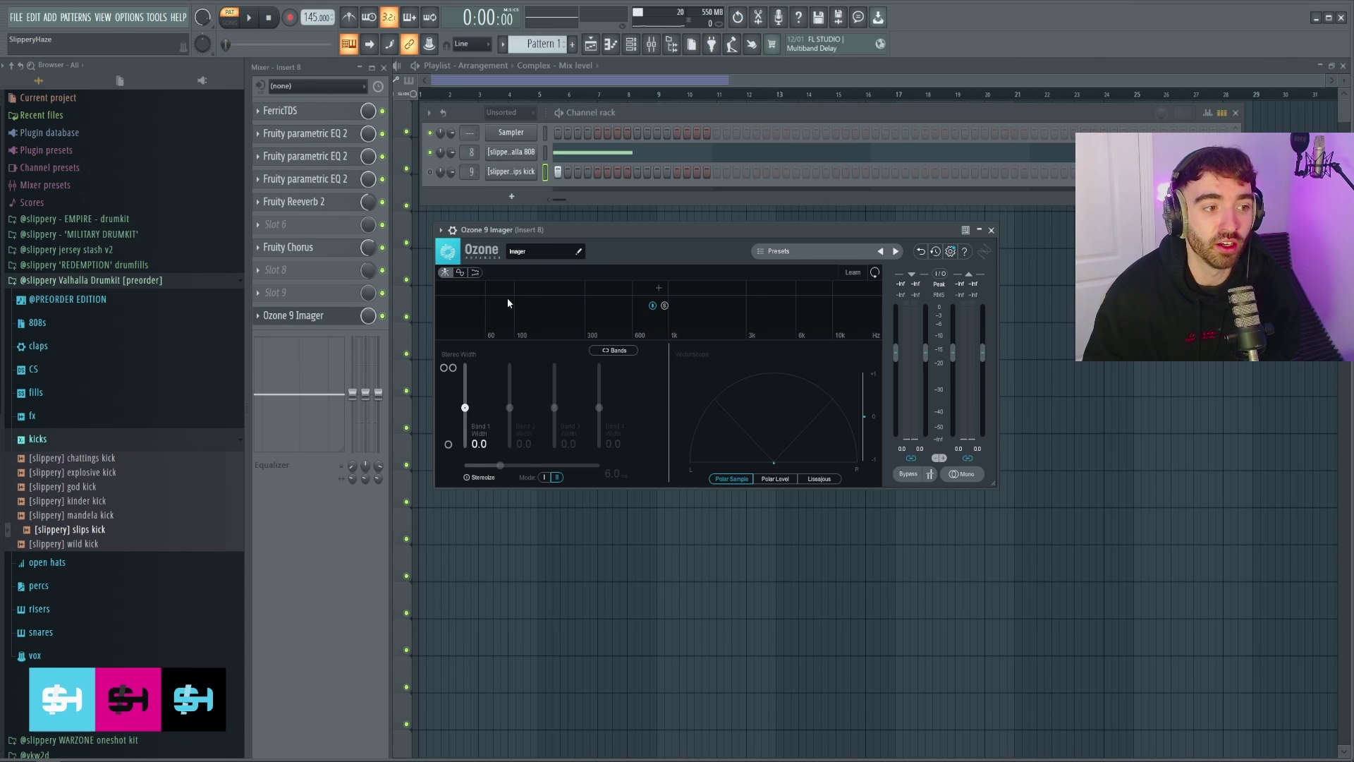
Split Ozone 9 Imager into four bands at about 60 Hz, 210 Hz and 1 kHz, widening band 3 to 7.6 and band 4 to 5.1
{"action": "left_click", "coordinate": [486, 297]}
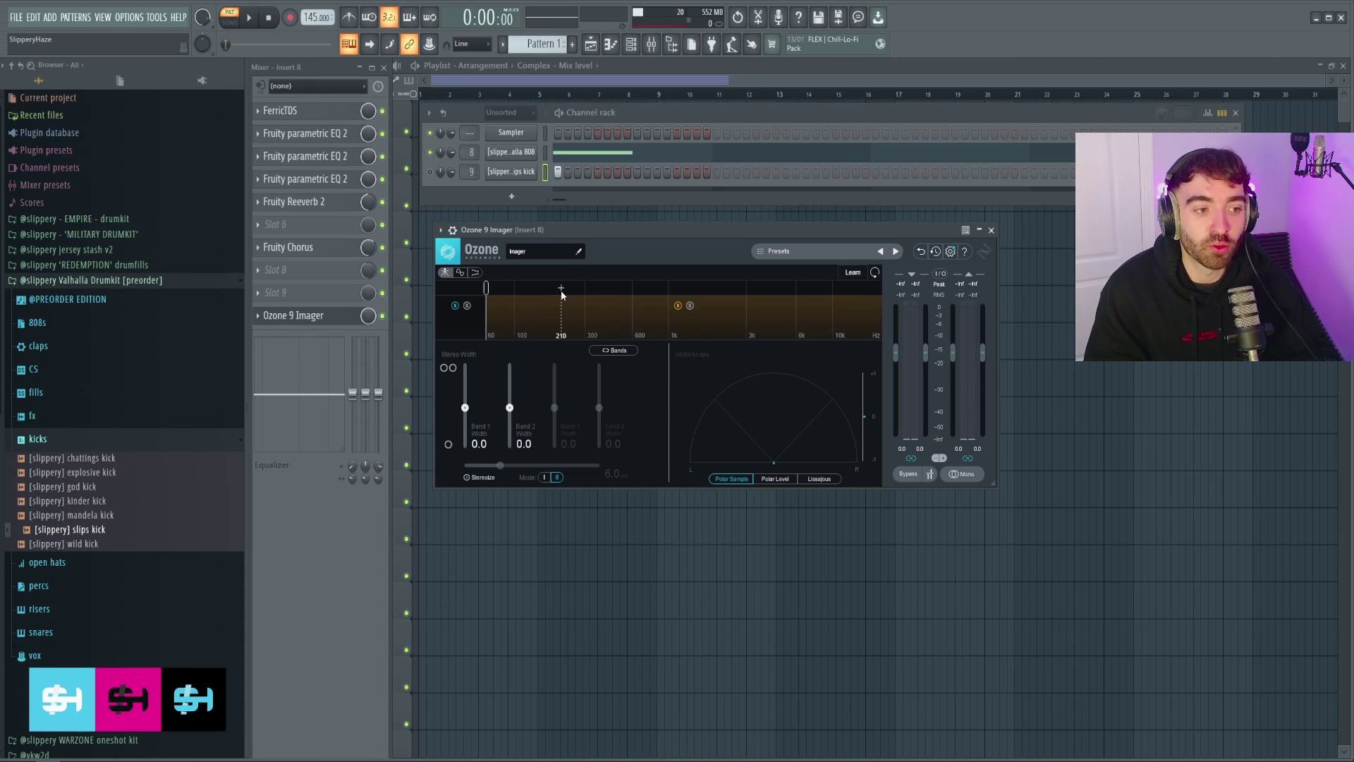
{"action": "left_click", "coordinate": [561, 295]}
{"action": "left_click", "coordinate": [669, 296]}
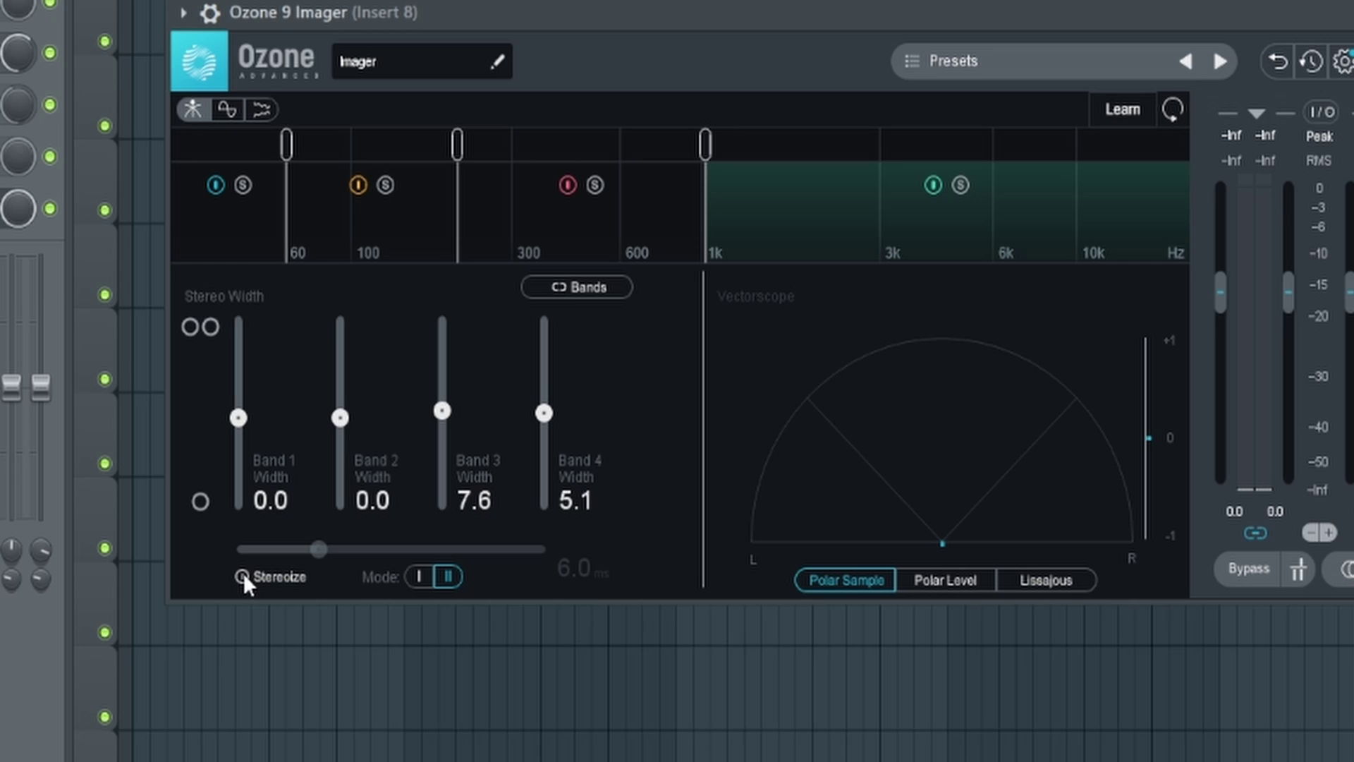
Enable Stereoize in Ozone 9 Imager and raise its delay
{"action": "left_click", "coordinate": [467, 476]}
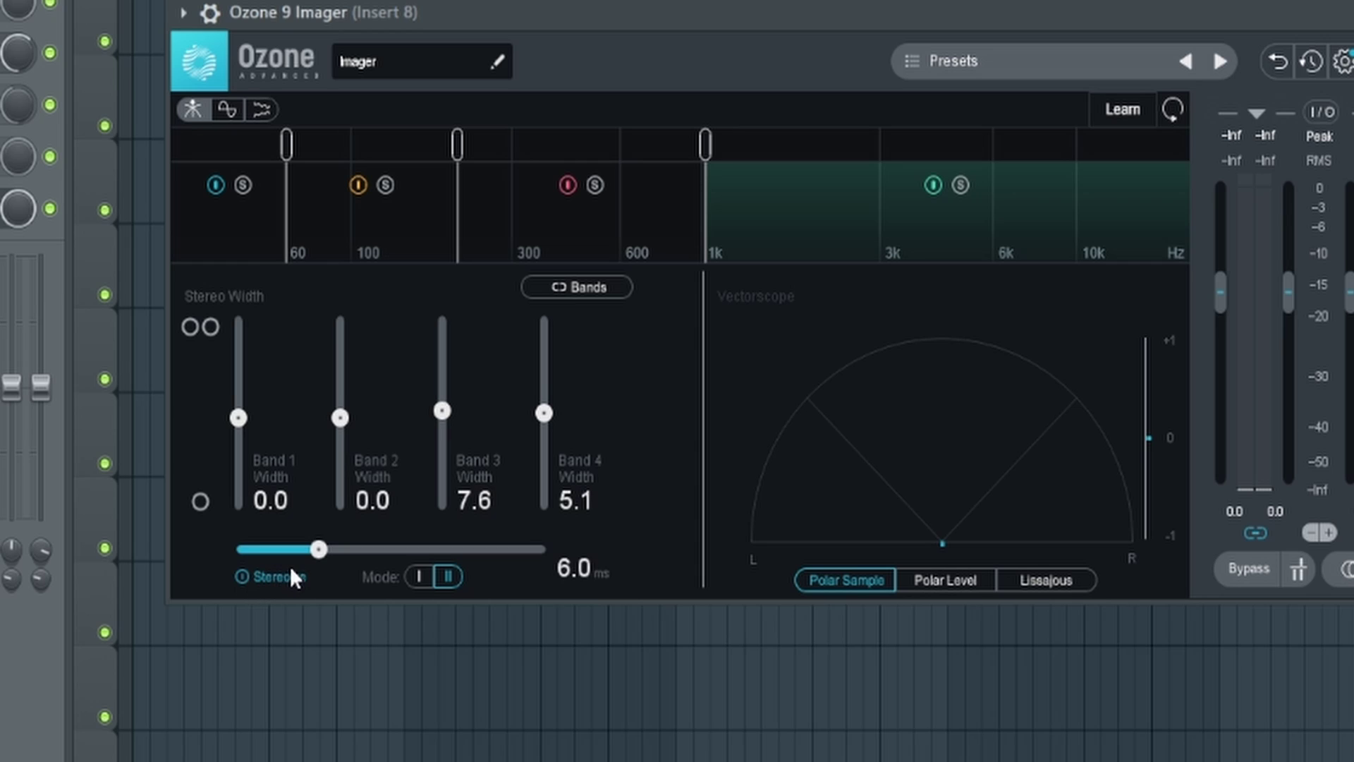
{"action": "left_click_drag", "start_coordinate": [319, 550], "coordinate": [541, 550]}
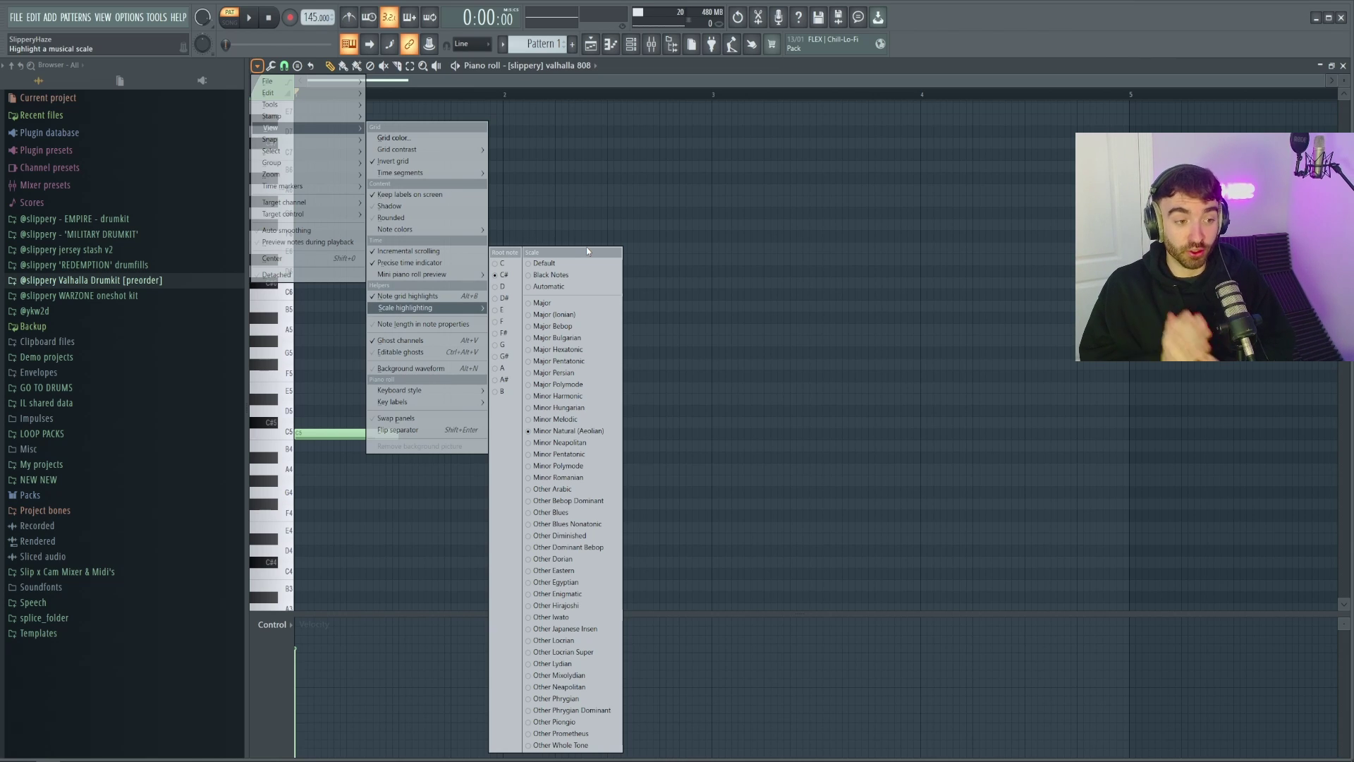
Dismiss the scale highlighting options and try the 808 note on A#4, F5 and higher pitches
{"action": "key", "text": "Escape"}
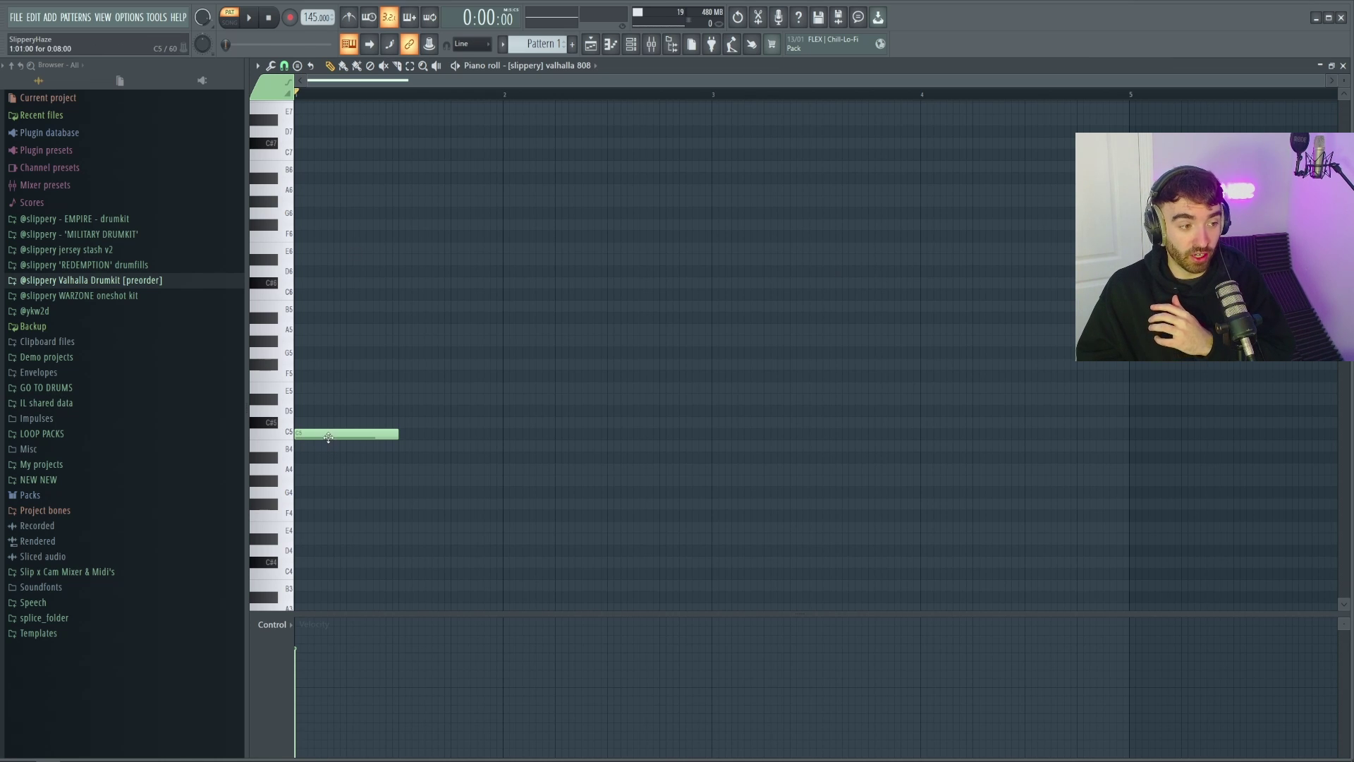
{"action": "left_click_drag", "start_coordinate": [328, 438], "coordinate": [329, 460]}
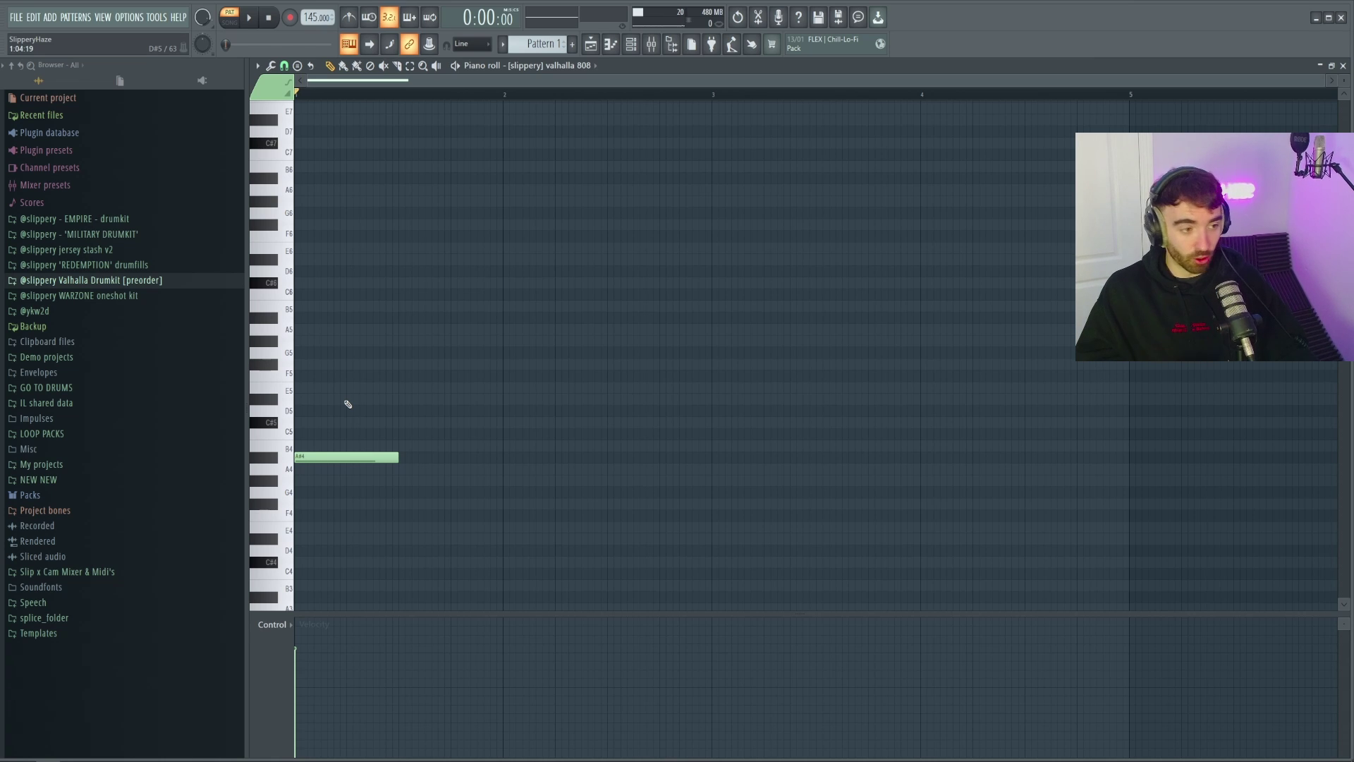
{"action": "right_click", "coordinate": [346, 457]}
{"action": "left_click", "coordinate": [300, 374]}
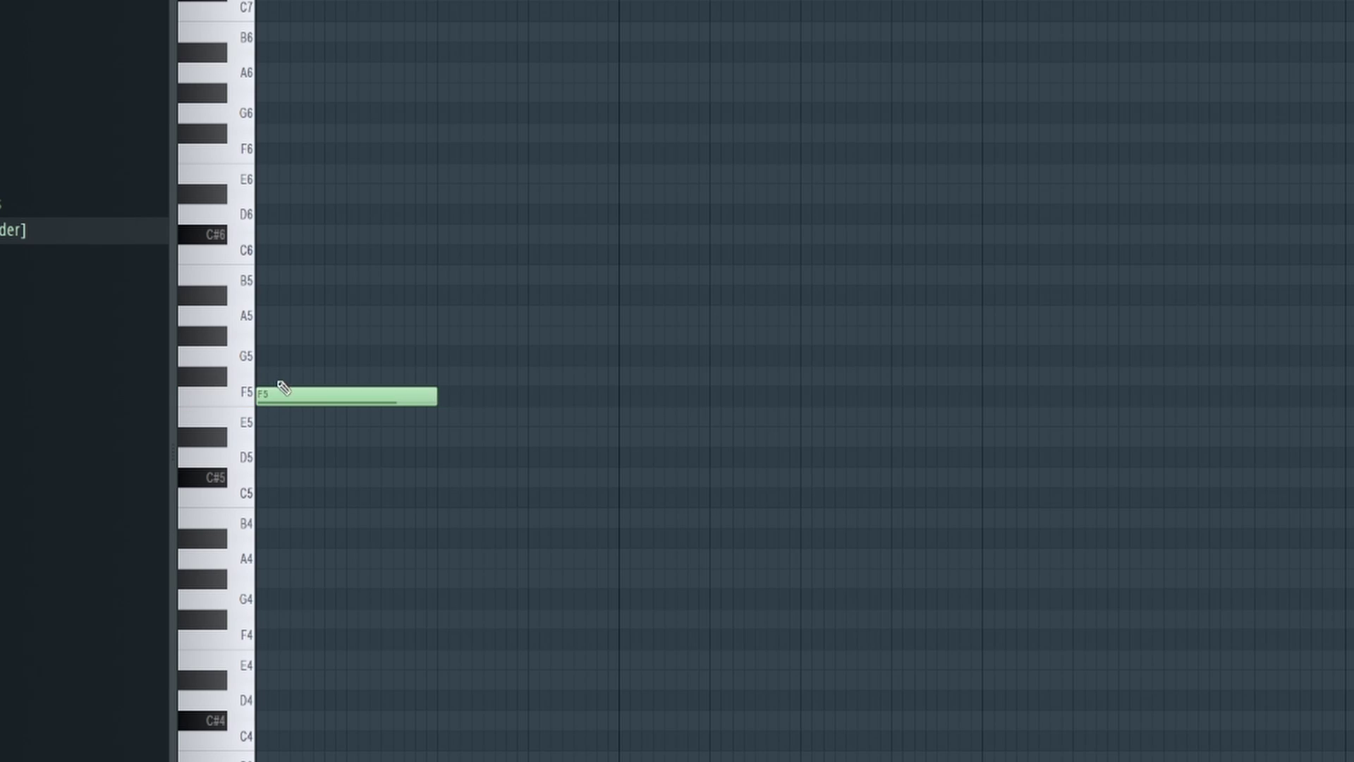
{"action": "left_click", "coordinate": [307, 363]}
{"action": "left_click", "coordinate": [277, 354]}
{"action": "left_click", "coordinate": [290, 335]}
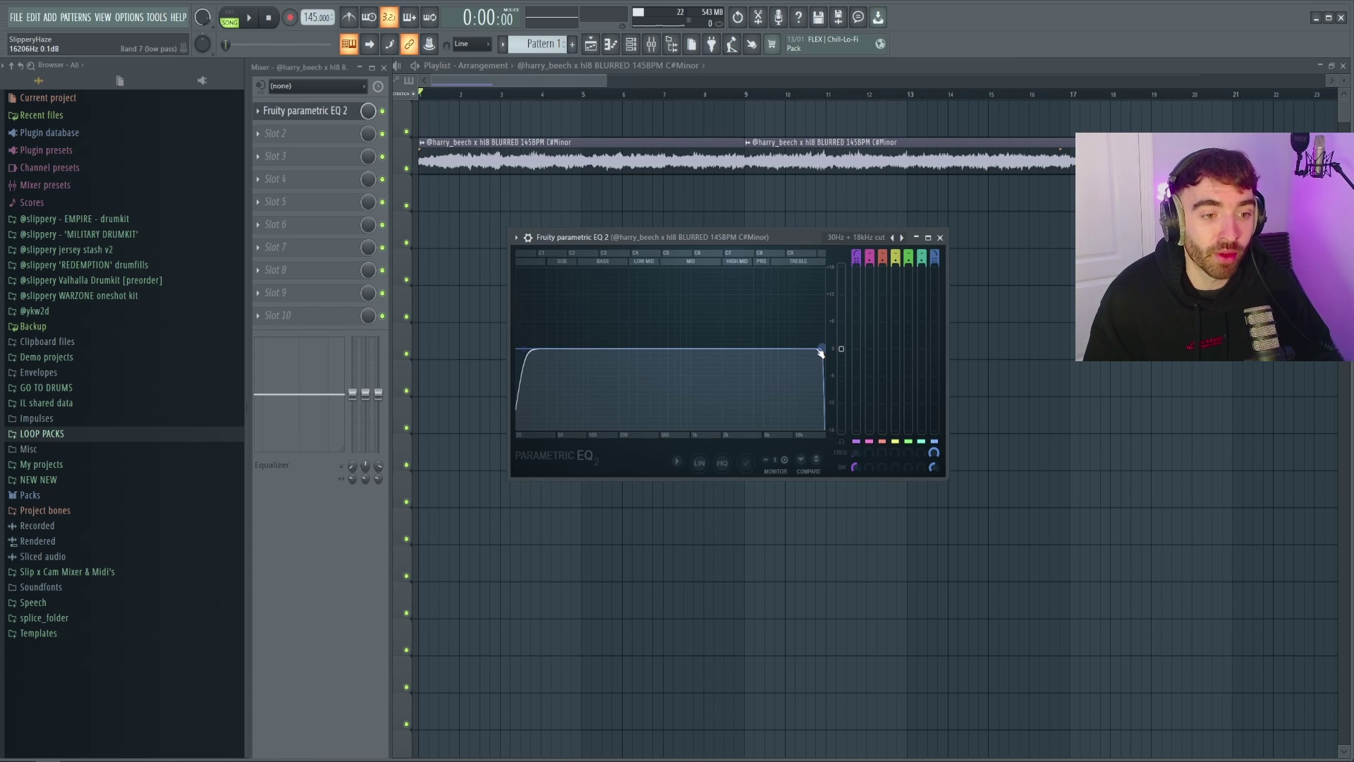
Play the melody loop and lower the Fruity parametric EQ 2 low-pass cutoff to about 248 Hz to isolate its low notes
{"action": "key", "text": "space"}
{"action": "left_click_drag", "start_coordinate": [821, 353], "coordinate": [628, 348]}
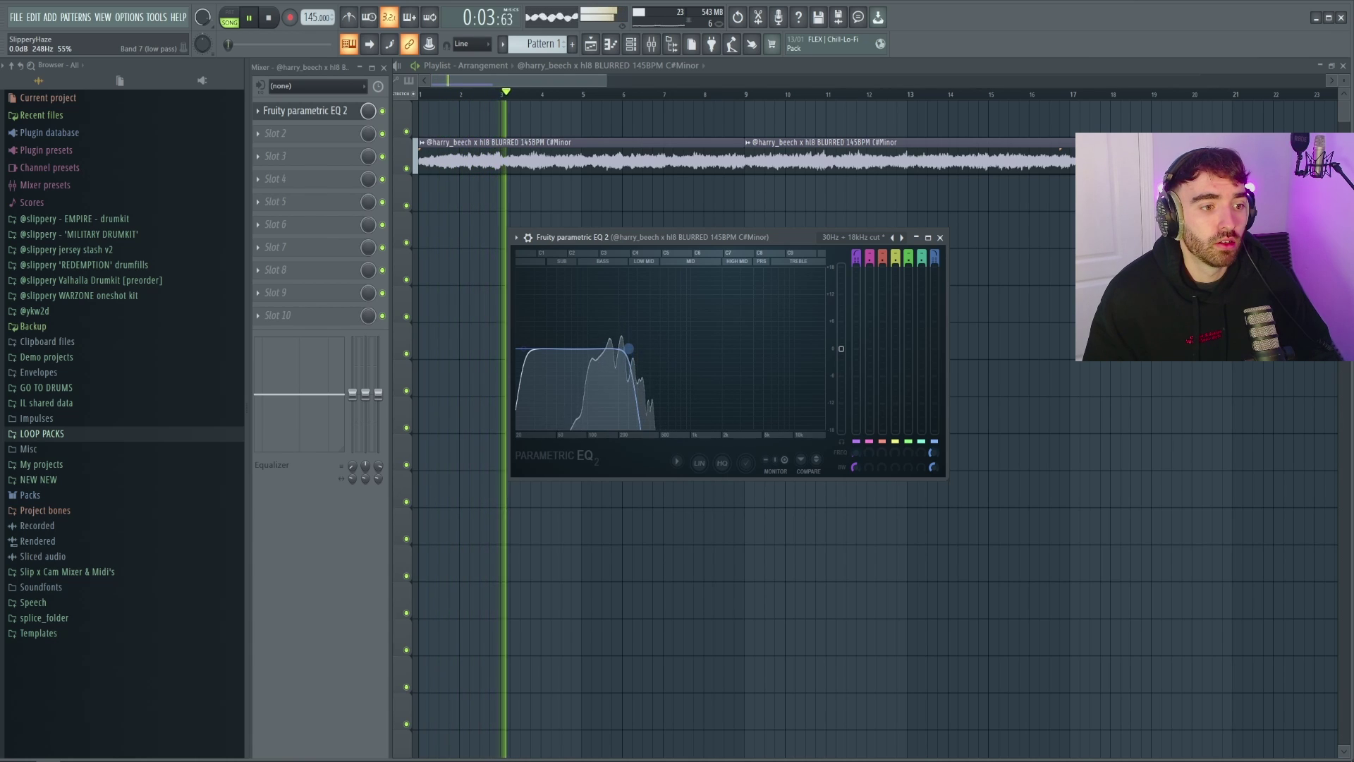
{"action": "key", "text": "space"}
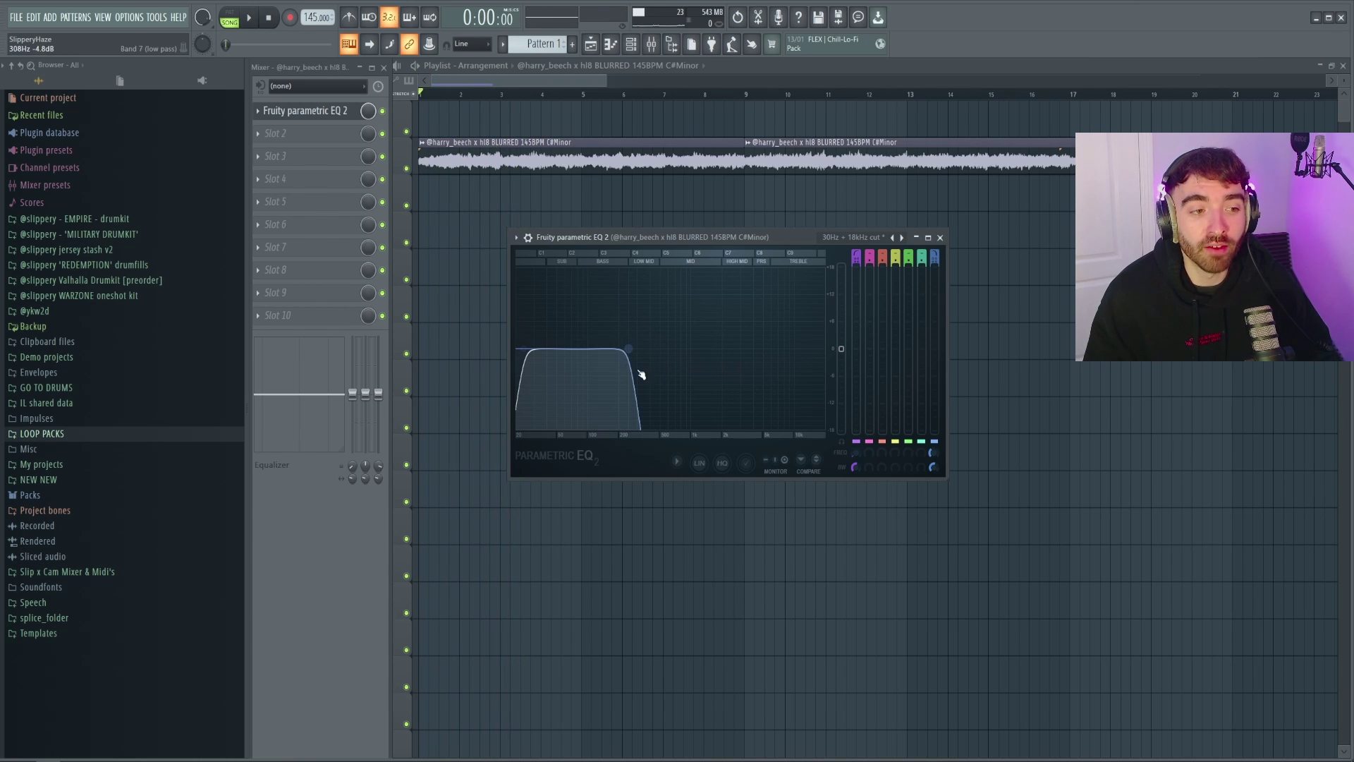
{"action": "key", "text": "space"}
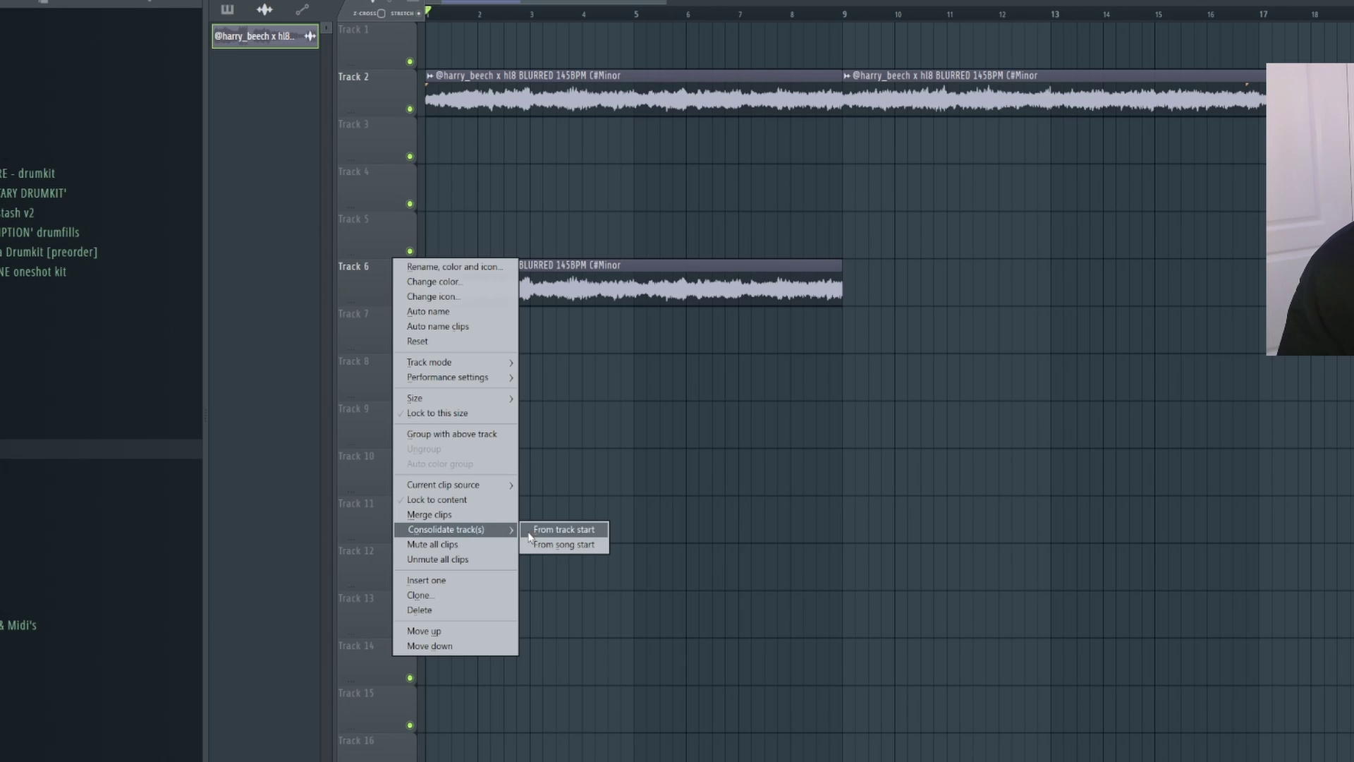
Consolidate Track 6 from track start and convert the resulting audio to a score in the piano roll
{"action": "left_click", "coordinate": [562, 530]}
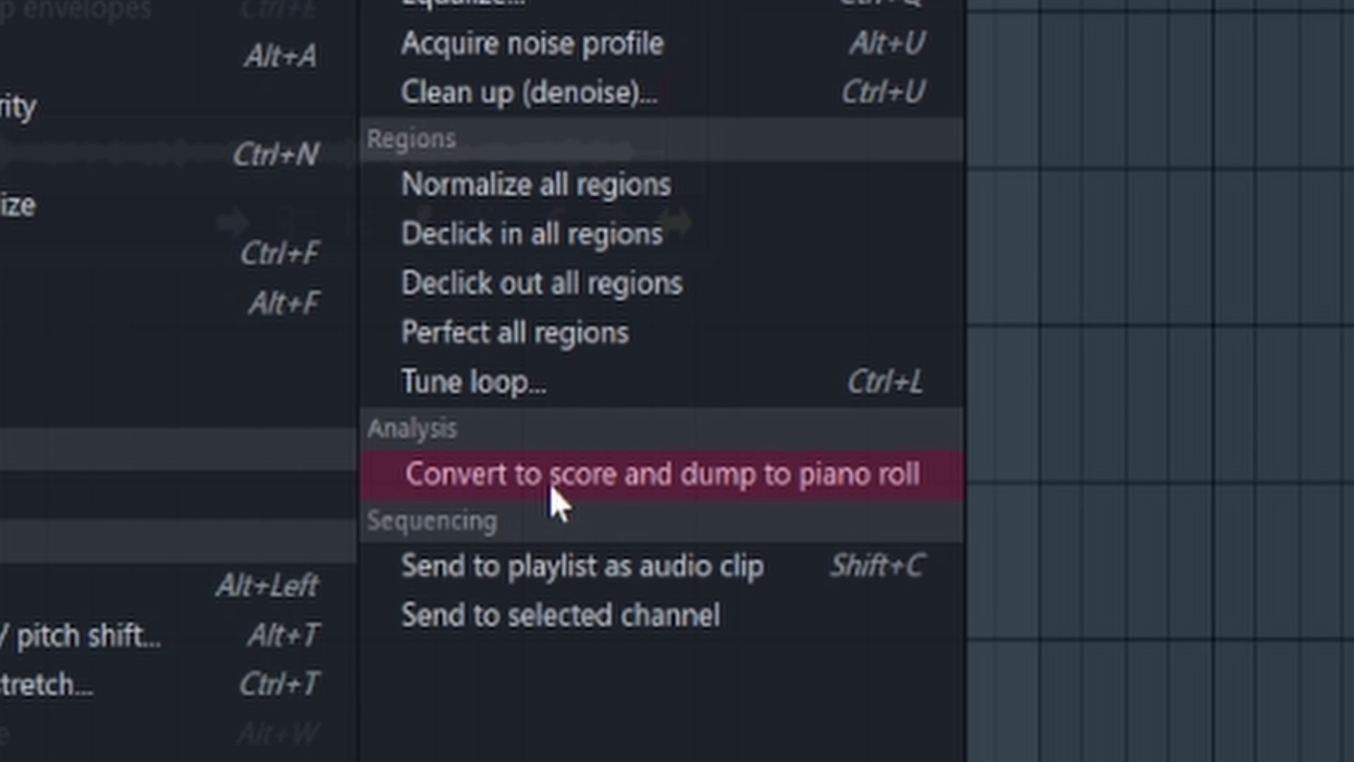
{"action": "left_click", "coordinate": [552, 498]}
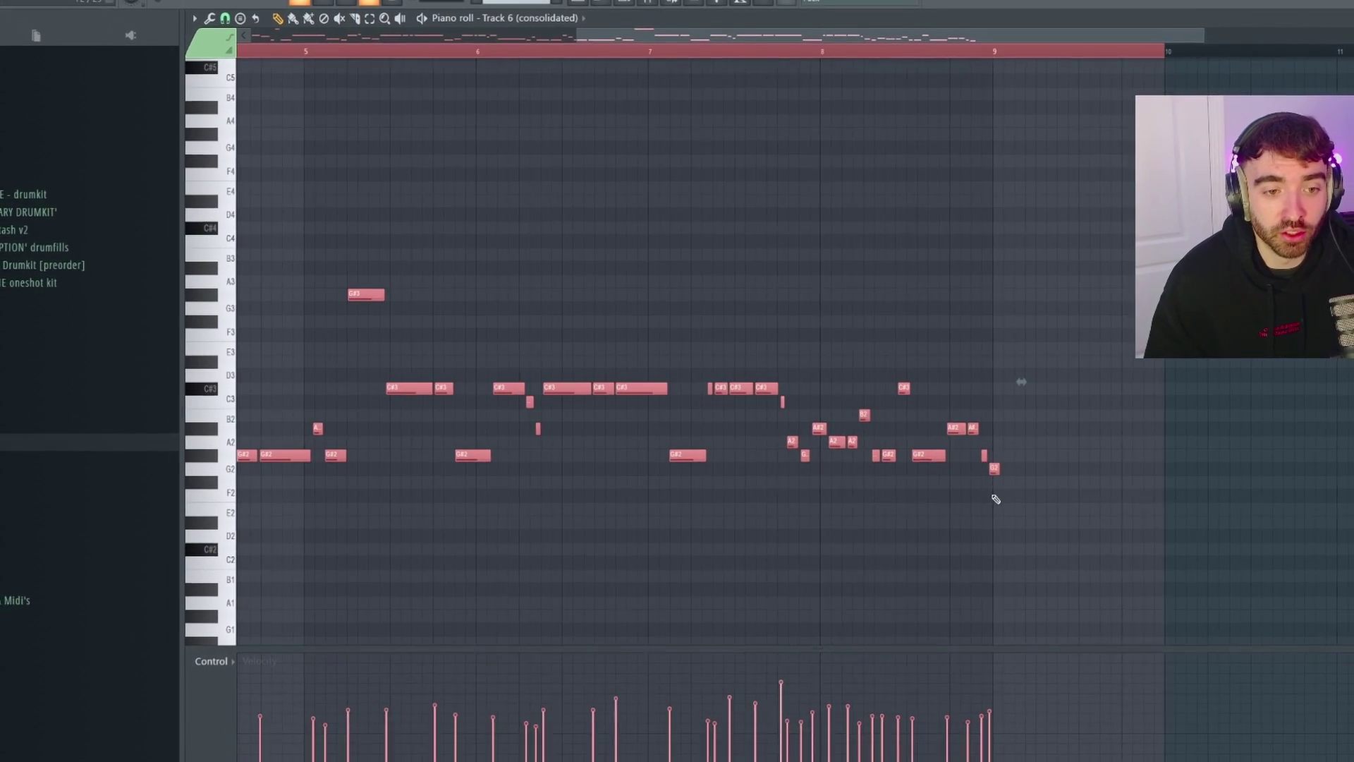
{"action": "scroll", "coordinate": [988, 507], "scroll_direction": "down", "scroll_amount": 3}
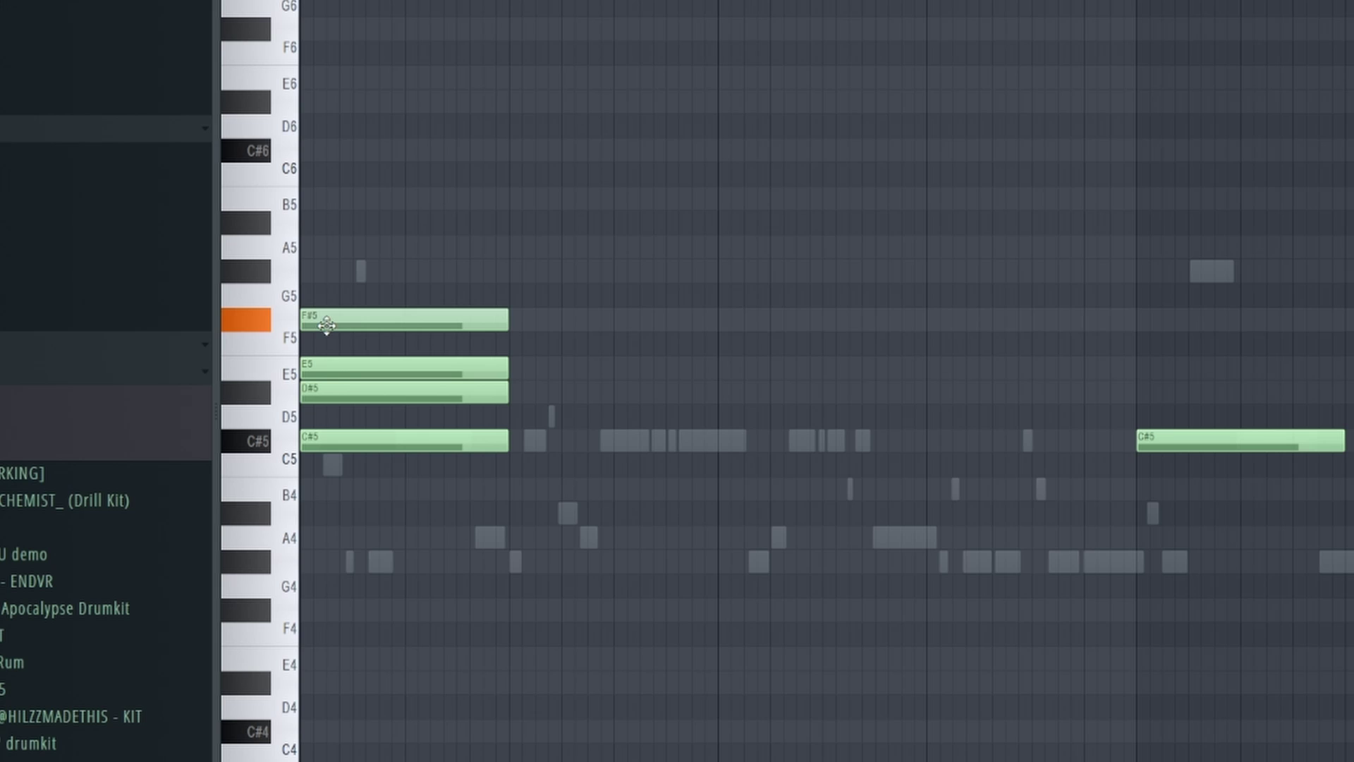
Stack the remaining C# minor scale notes G#5, A5, B5 and C#6 at the start of the 808's piano roll
{"action": "left_click_drag", "start_coordinate": [342, 275], "coordinate": [212, 263]}
{"action": "left_click_drag", "start_coordinate": [307, 246], "coordinate": [261, 240]}
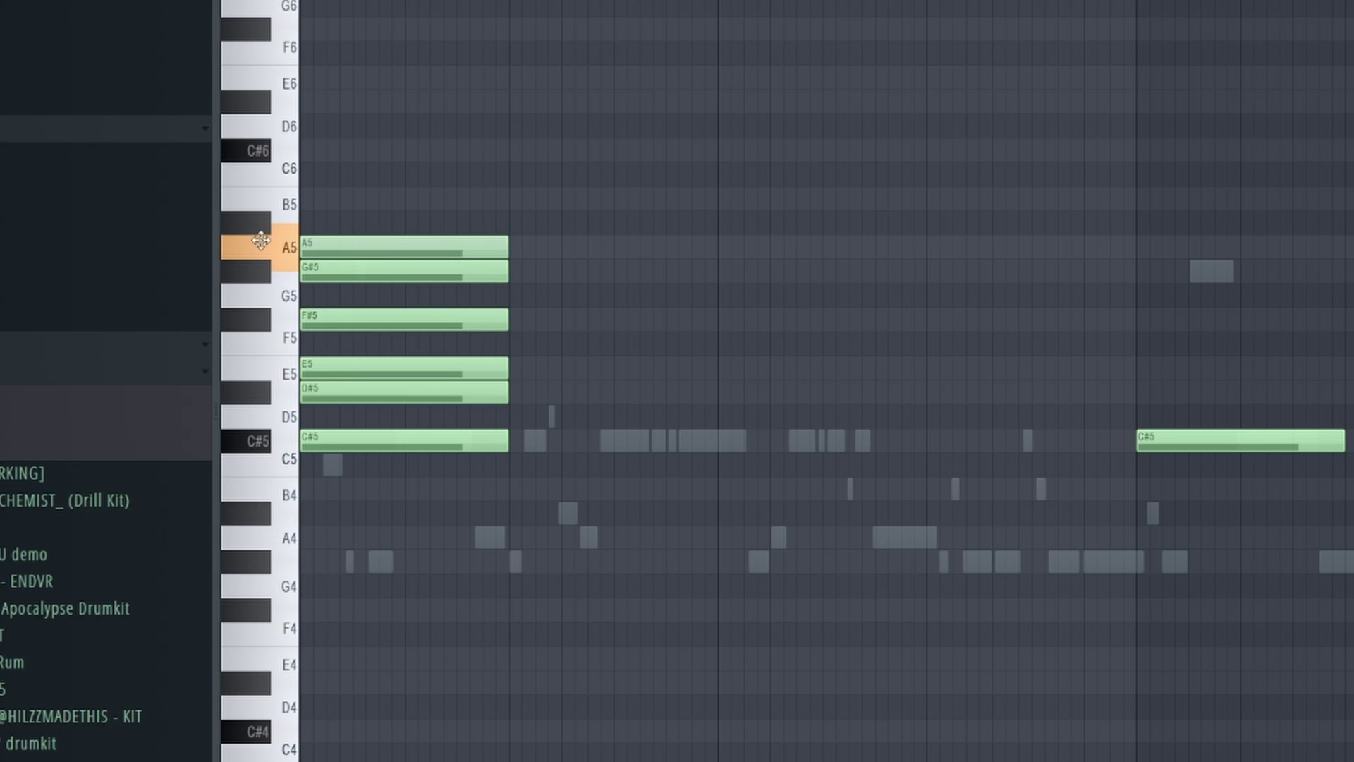
{"action": "left_click", "coordinate": [332, 205]}
{"action": "left_click", "coordinate": [351, 150]}
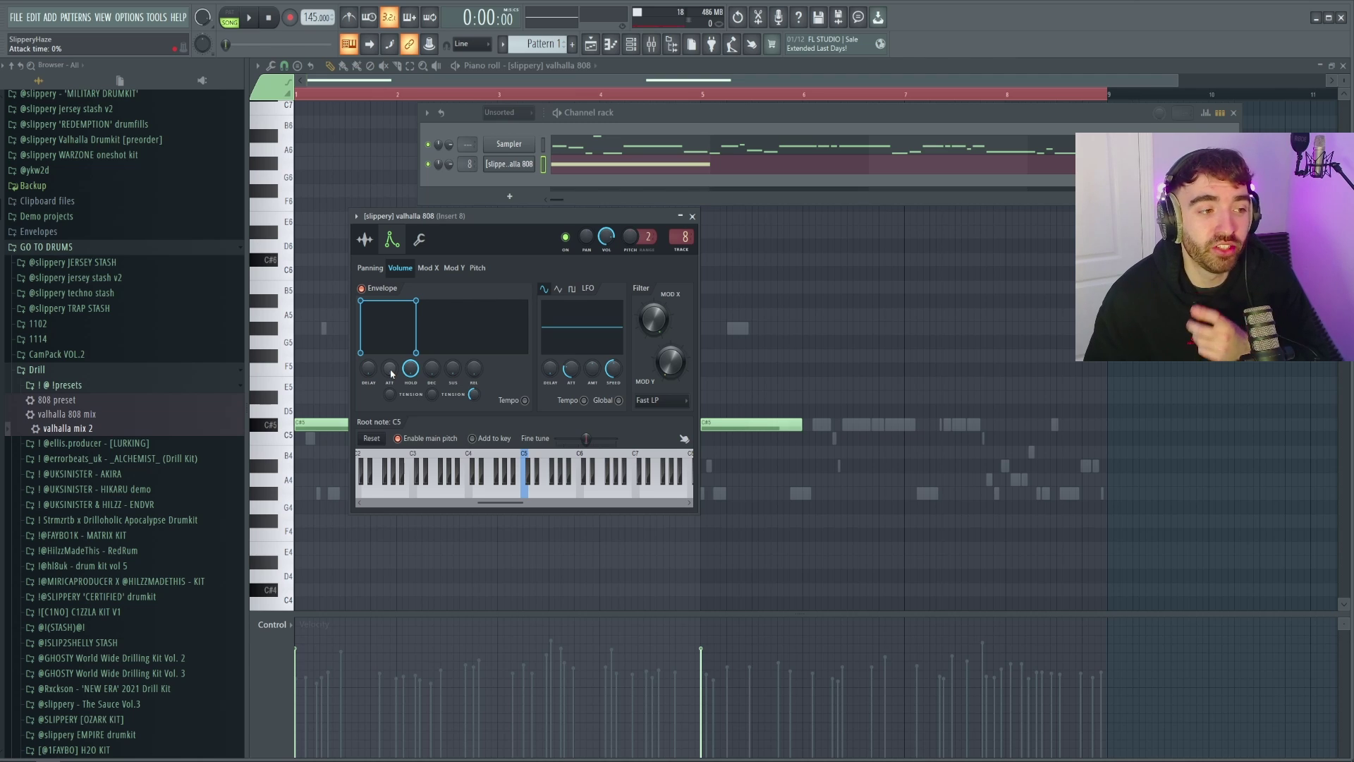
Raise the 808's volume envelope attack to 34%, curve it with the attack tension, and audition the sound
{"action": "left_click_drag", "start_coordinate": [386, 372], "coordinate": [386, 362]}
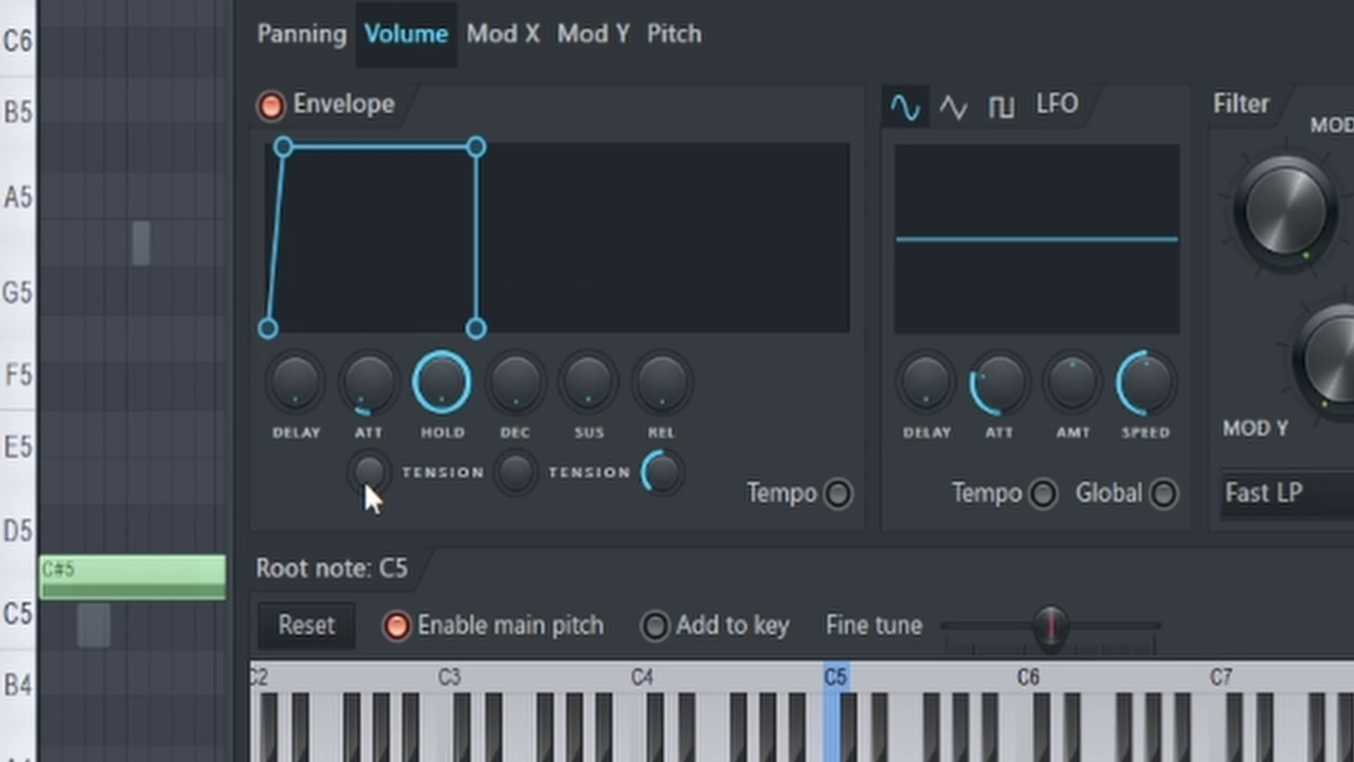
{"action": "left_click_drag", "start_coordinate": [569, 493], "coordinate": [570, 502]}
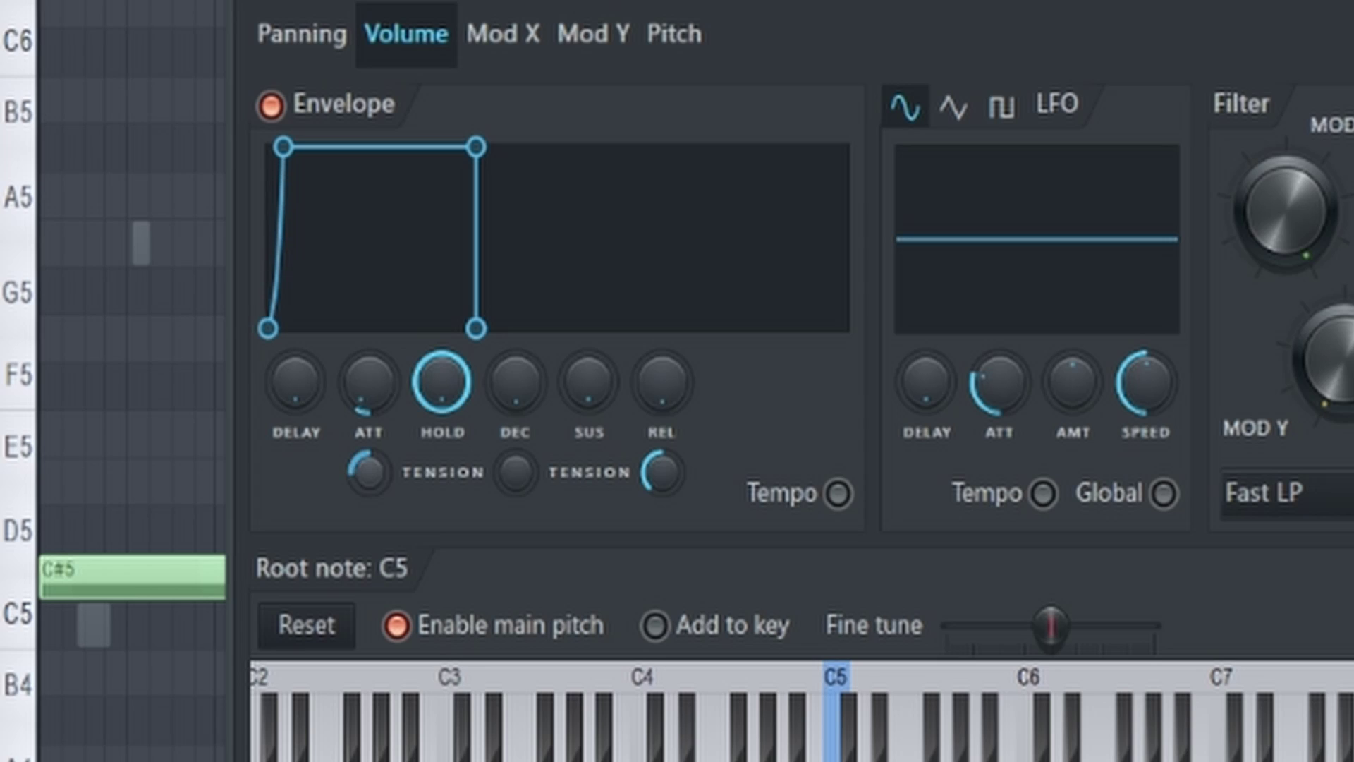
{"action": "left_click_drag", "start_coordinate": [369, 473], "coordinate": [368, 466]}
{"action": "left_click_drag", "start_coordinate": [369, 382], "coordinate": [368, 352]}
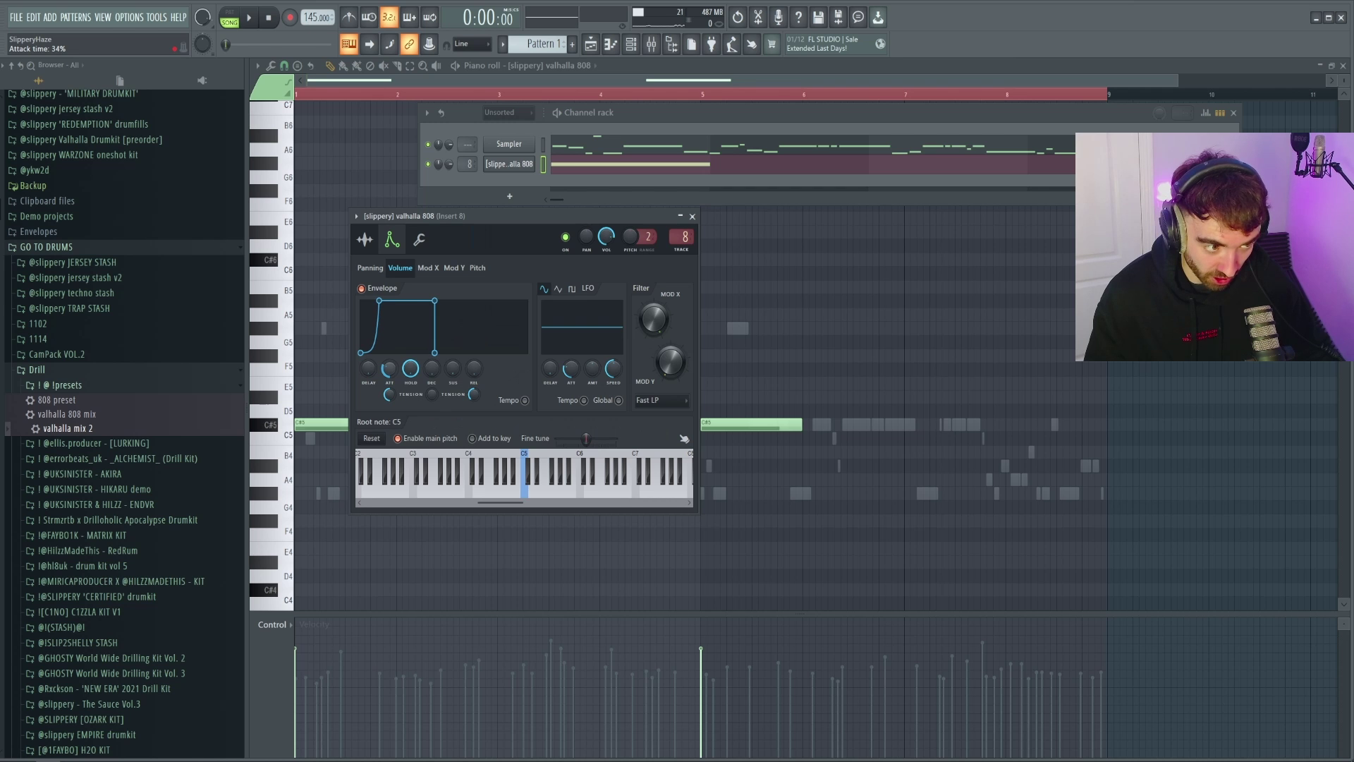
{"action": "key", "text": "space"}
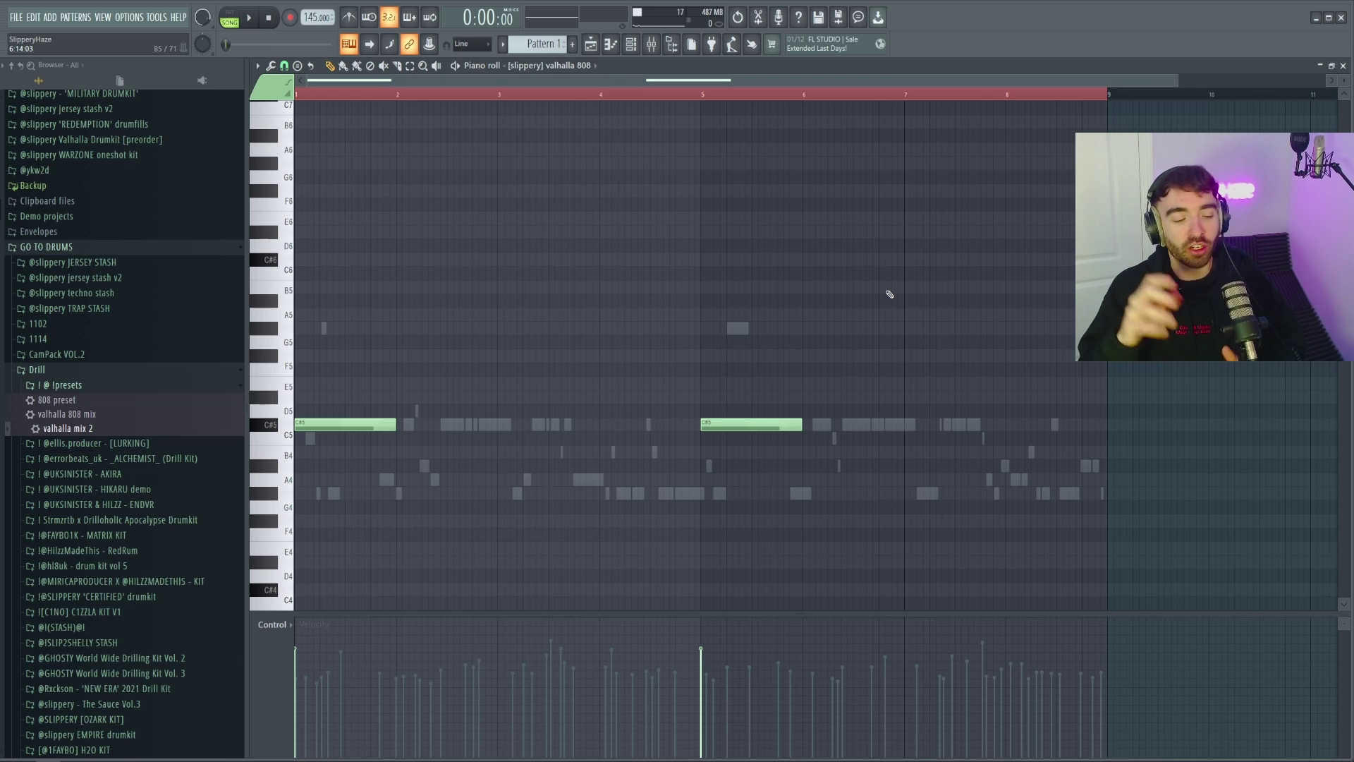
Add C#5 808 notes at the starts of bars 3 and 7 and play the pattern back
{"action": "left_click", "coordinate": [522, 424]}
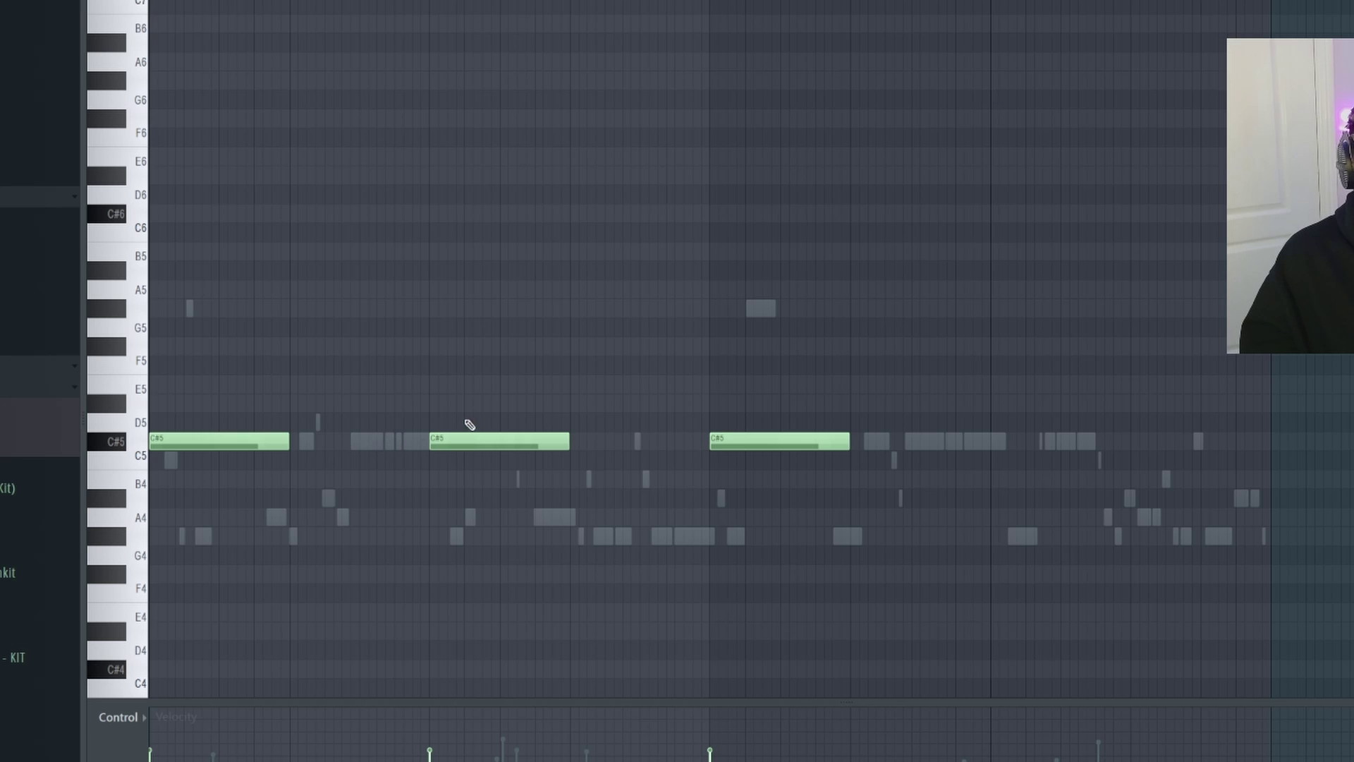
{"action": "left_click", "coordinate": [995, 444]}
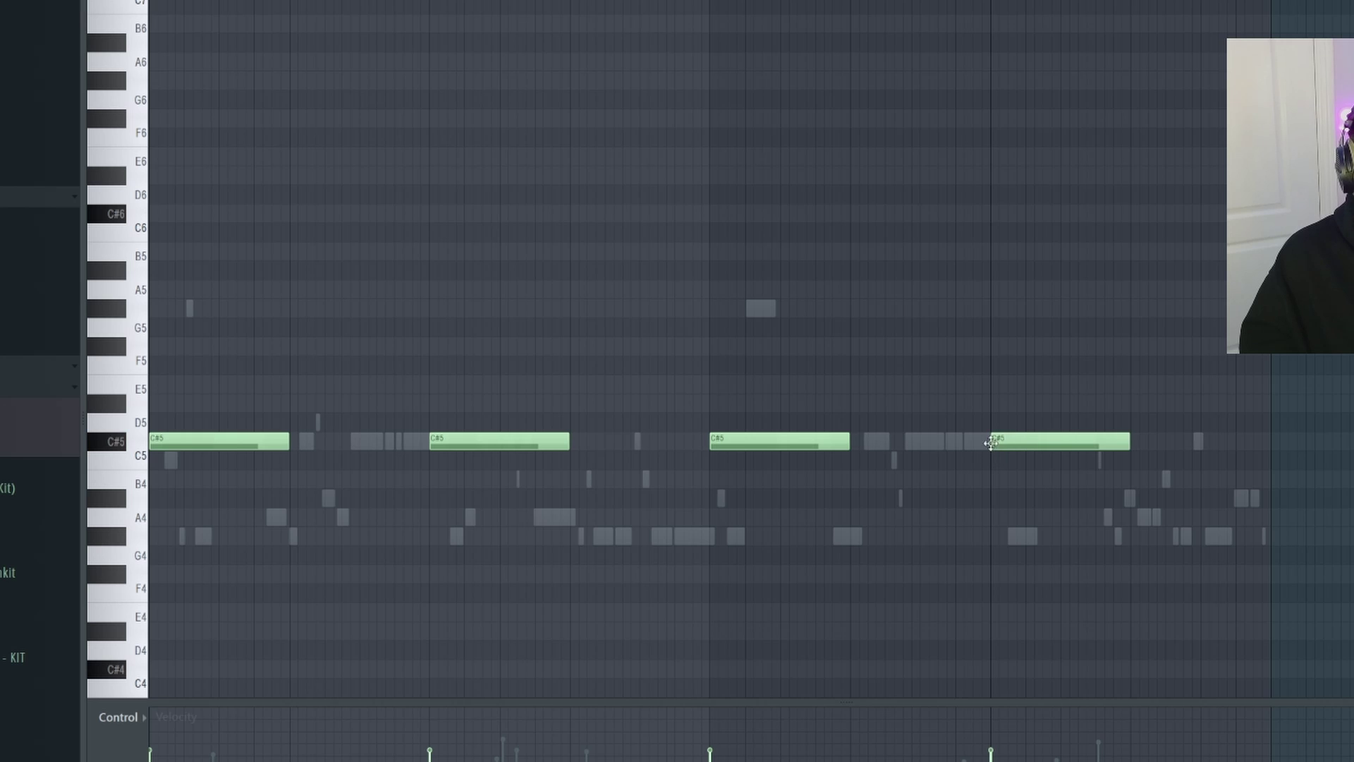
{"action": "key", "text": "space"}
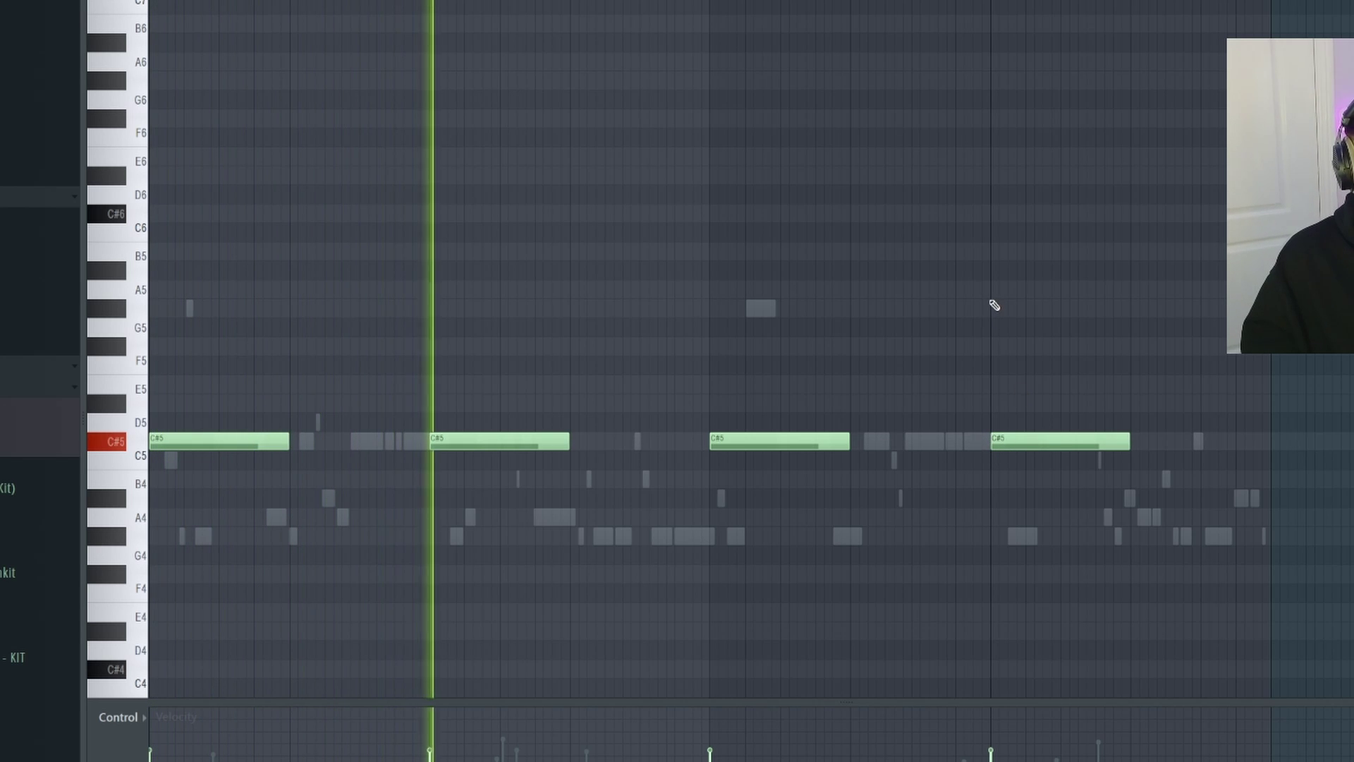
{"action": "key", "text": "space"}
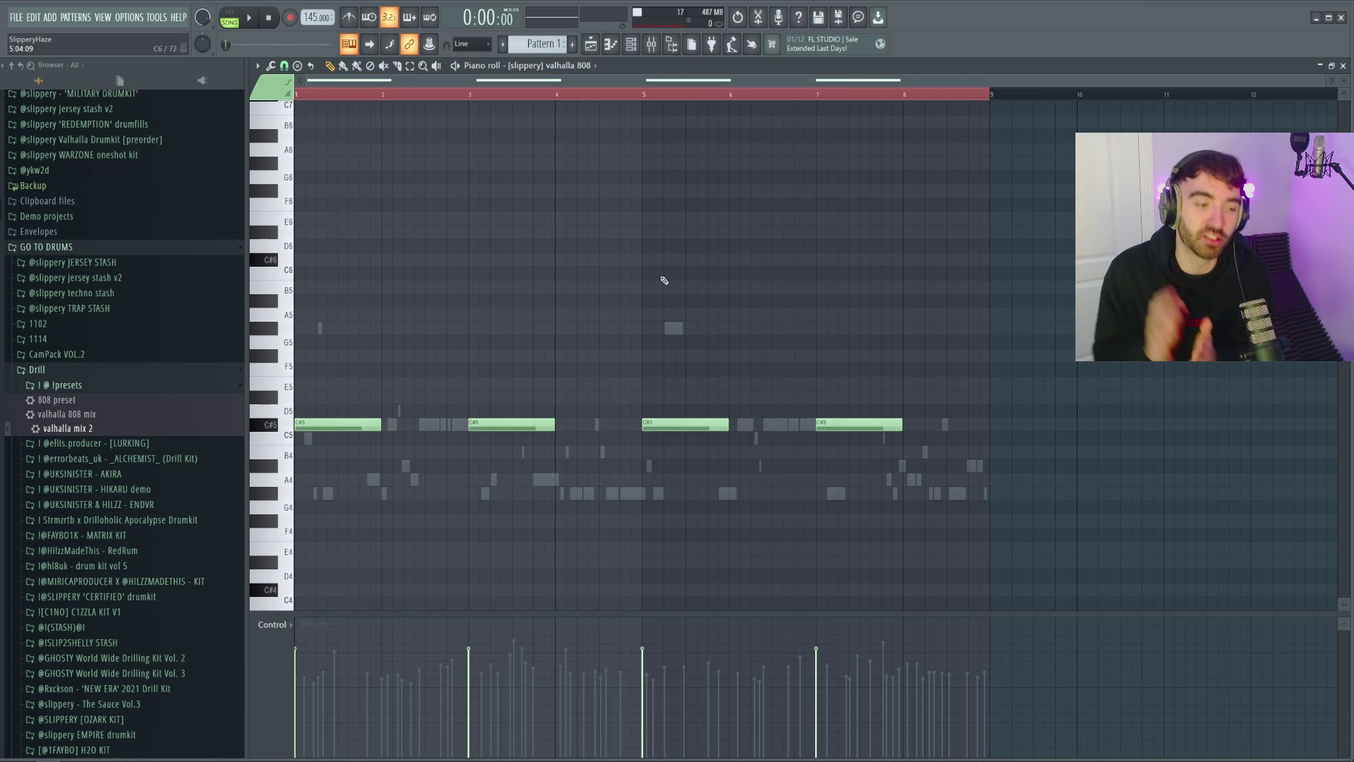
Add another C#5 808 note at the start of bar 4
{"action": "scroll", "coordinate": [610, 471], "scroll_direction": "up", "scroll_amount": 2}
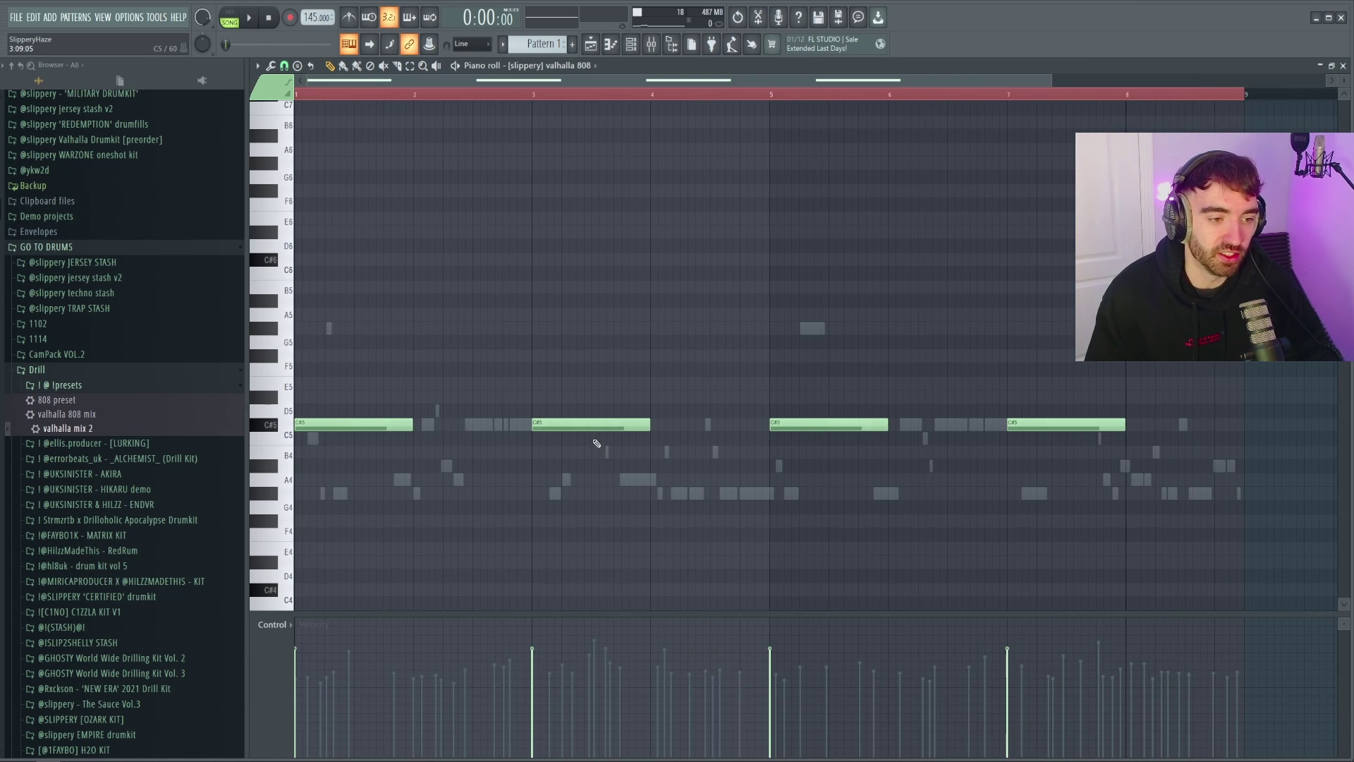
{"action": "left_click", "coordinate": [653, 425]}
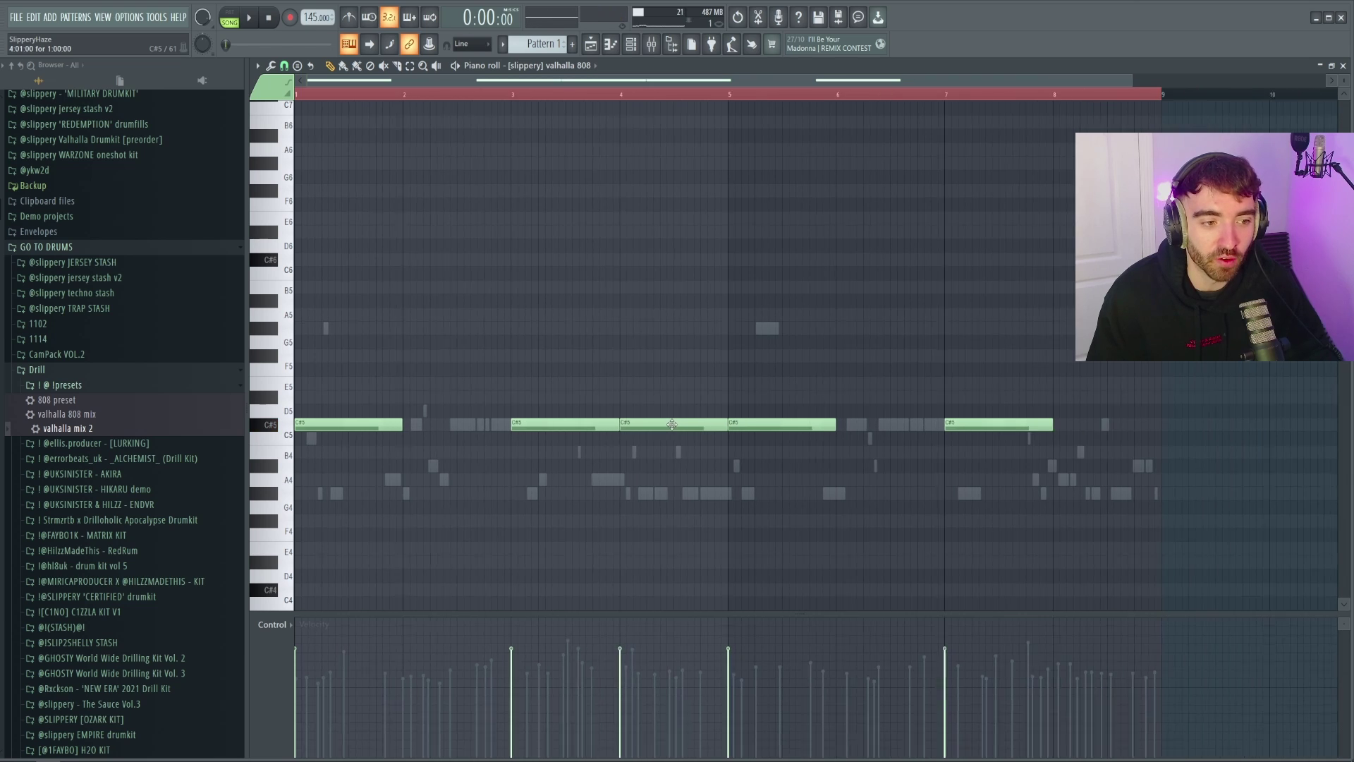
Move the bar 4 808 note up to F#5 and play the pattern back
{"action": "scroll", "coordinate": [657, 424], "scroll_direction": "down", "scroll_amount": 2}
{"action": "left_click", "coordinate": [658, 422], "text": "ctrl"}
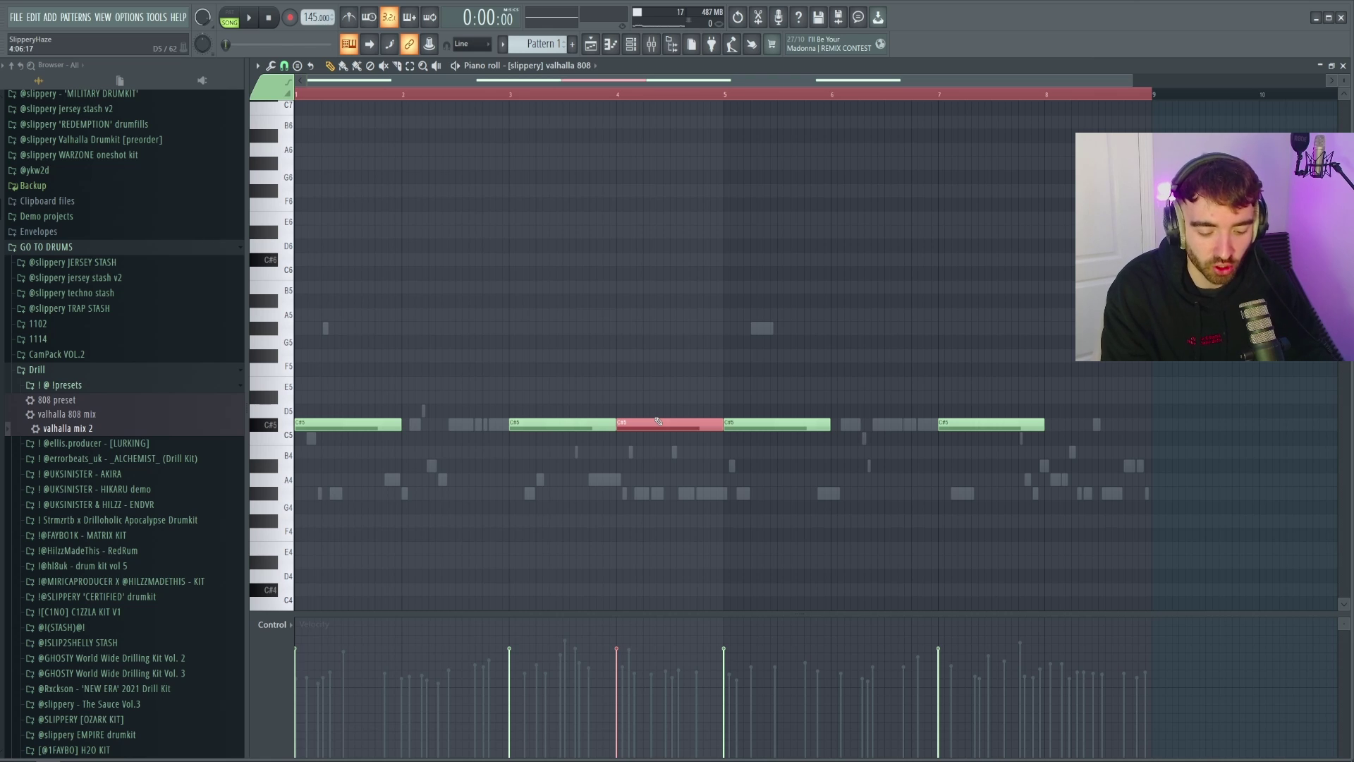
{"action": "left_click_drag", "start_coordinate": [658, 421], "coordinate": [658, 353]}
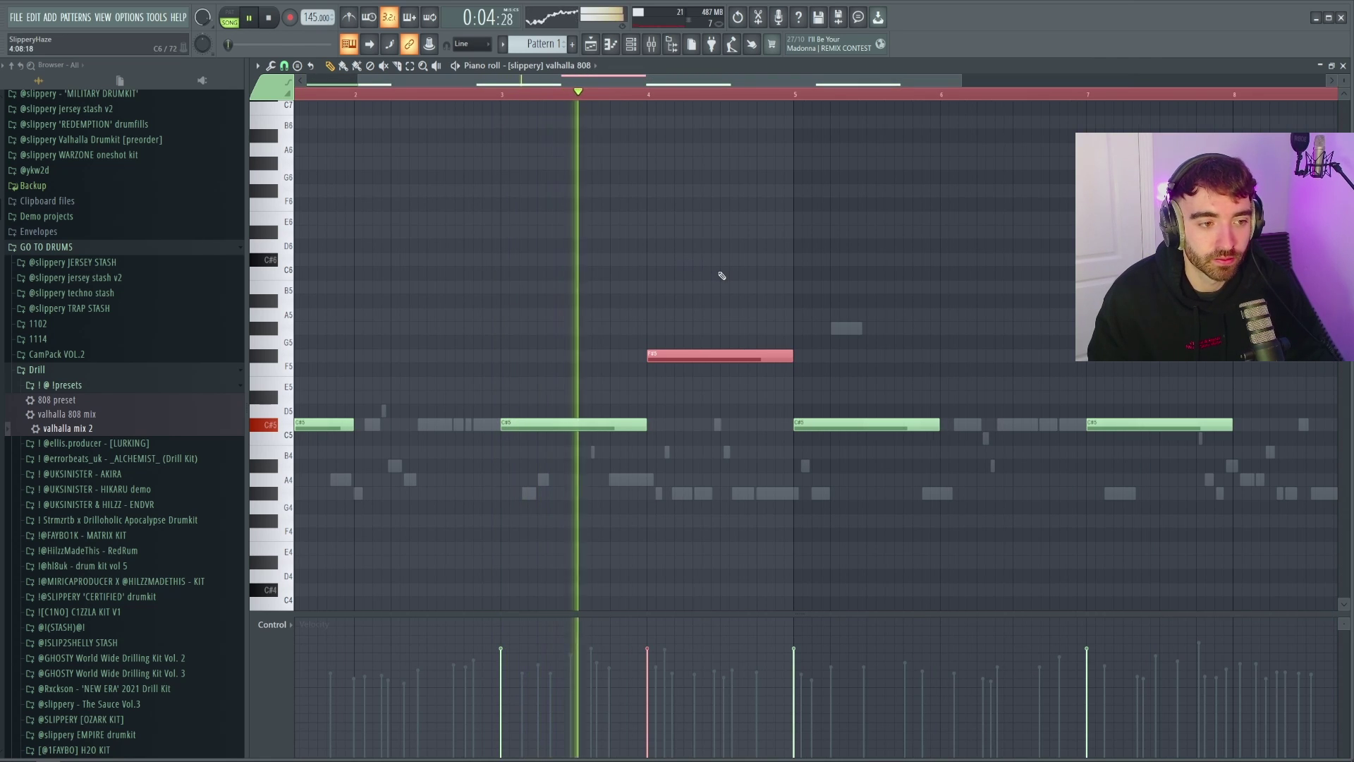
{"action": "scroll", "coordinate": [734, 283], "scroll_direction": "down", "scroll_amount": 2}
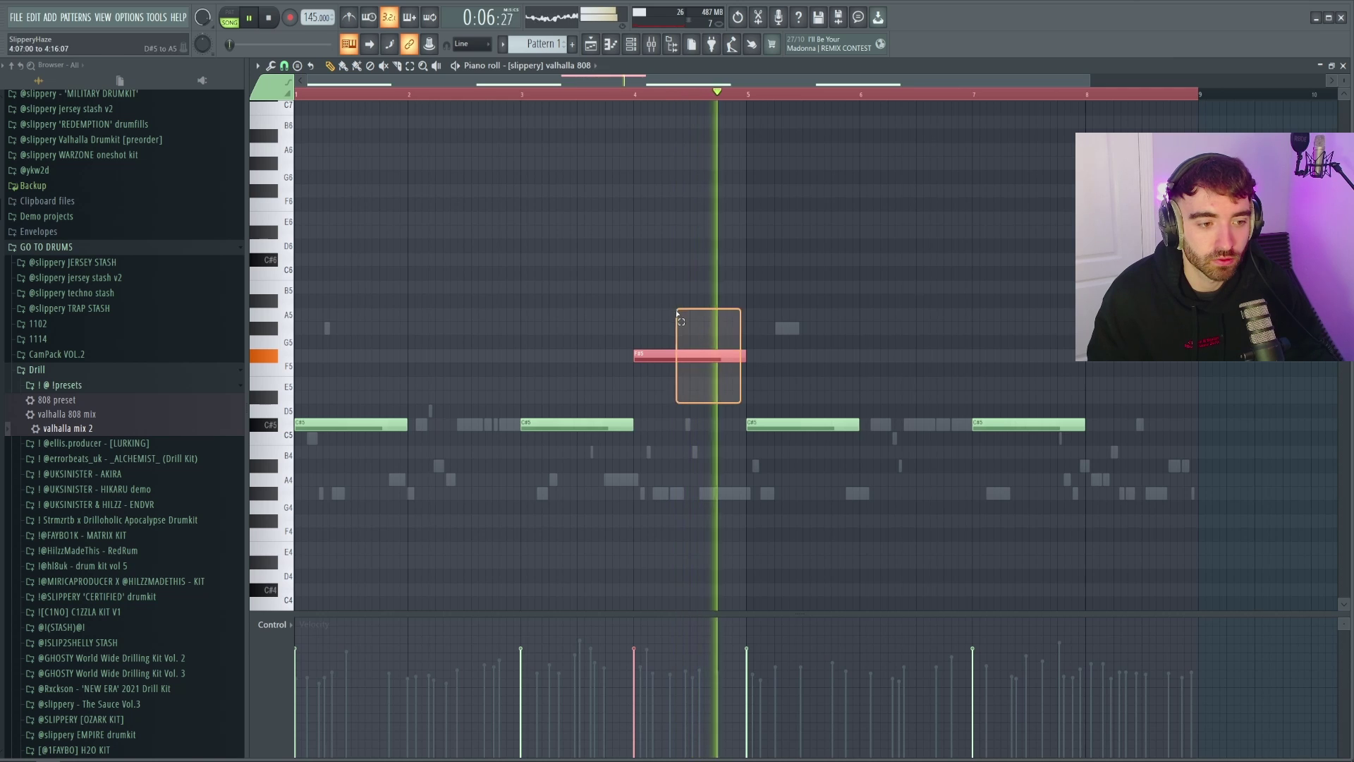
{"action": "key", "text": "space"}
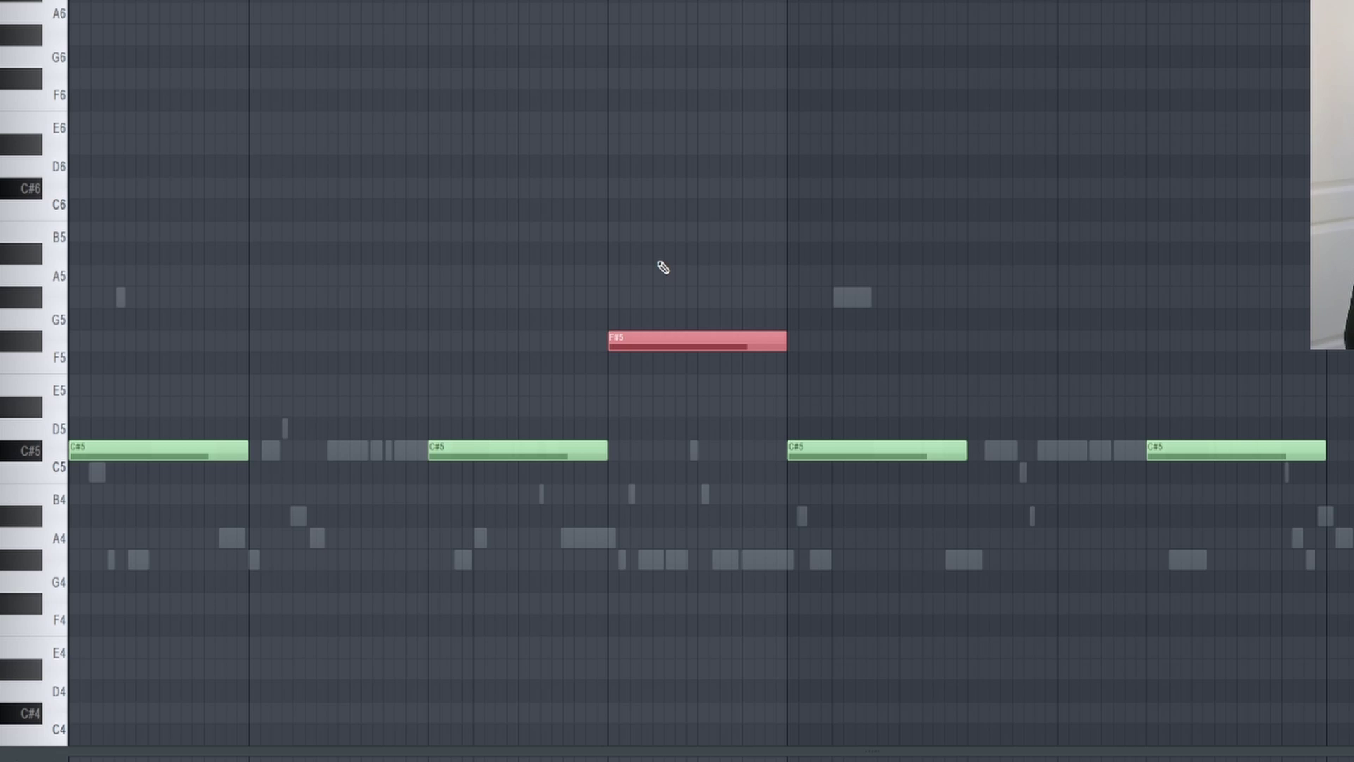
Turn on portamento in addition to slide in the note properties of the A5 note starting at 4:09:00
{"action": "key", "text": "shift+Up"}
{"action": "key", "text": "shift+Up"}
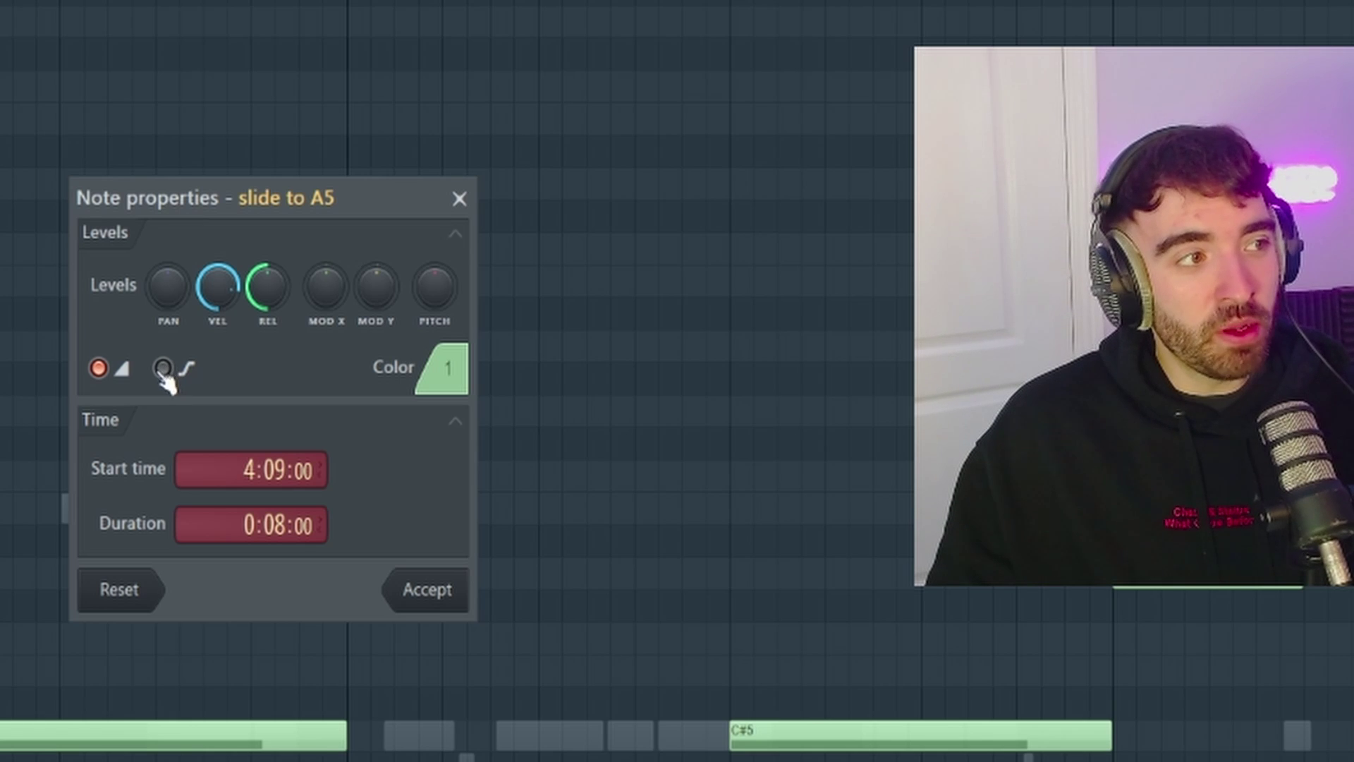
{"action": "left_click", "coordinate": [164, 368]}
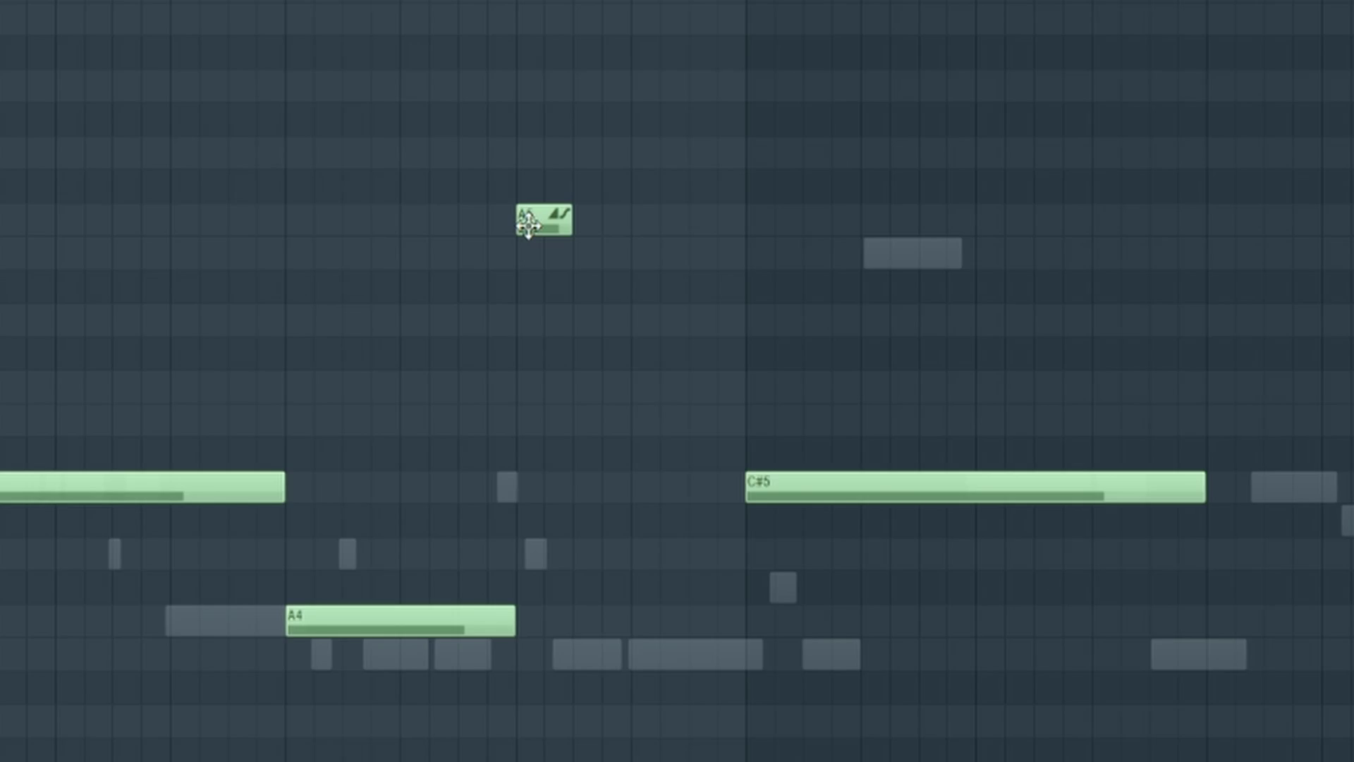
Add short G#5, E5 and D#5 slide notes stepping down after the A5 slide note in bar 4
{"action": "scroll", "coordinate": [528, 224], "scroll_direction": "up", "scroll_amount": 2, "text": "ctrl"}
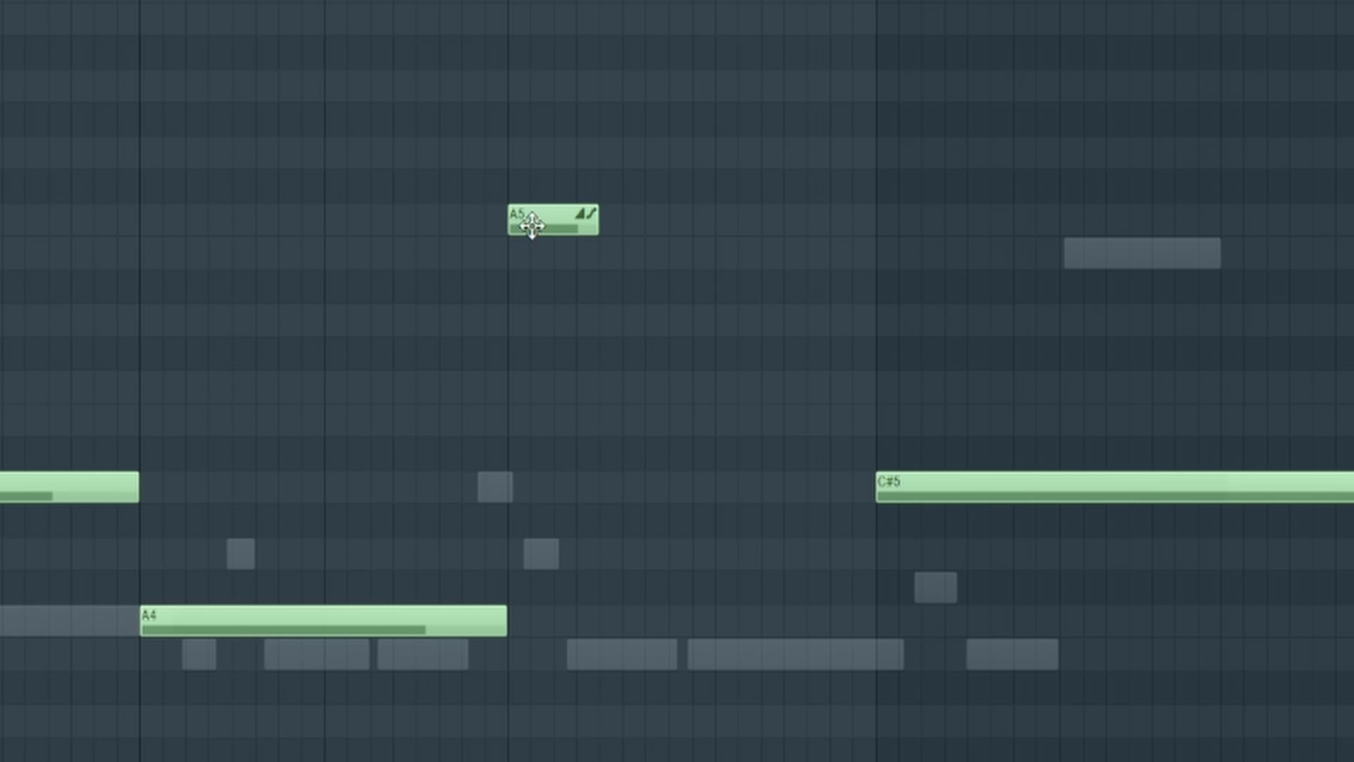
{"action": "left_click", "coordinate": [605, 260]}
{"action": "left_click_drag", "start_coordinate": [550, 205], "coordinate": [644, 302]}
{"action": "left_click", "coordinate": [878, 271]}
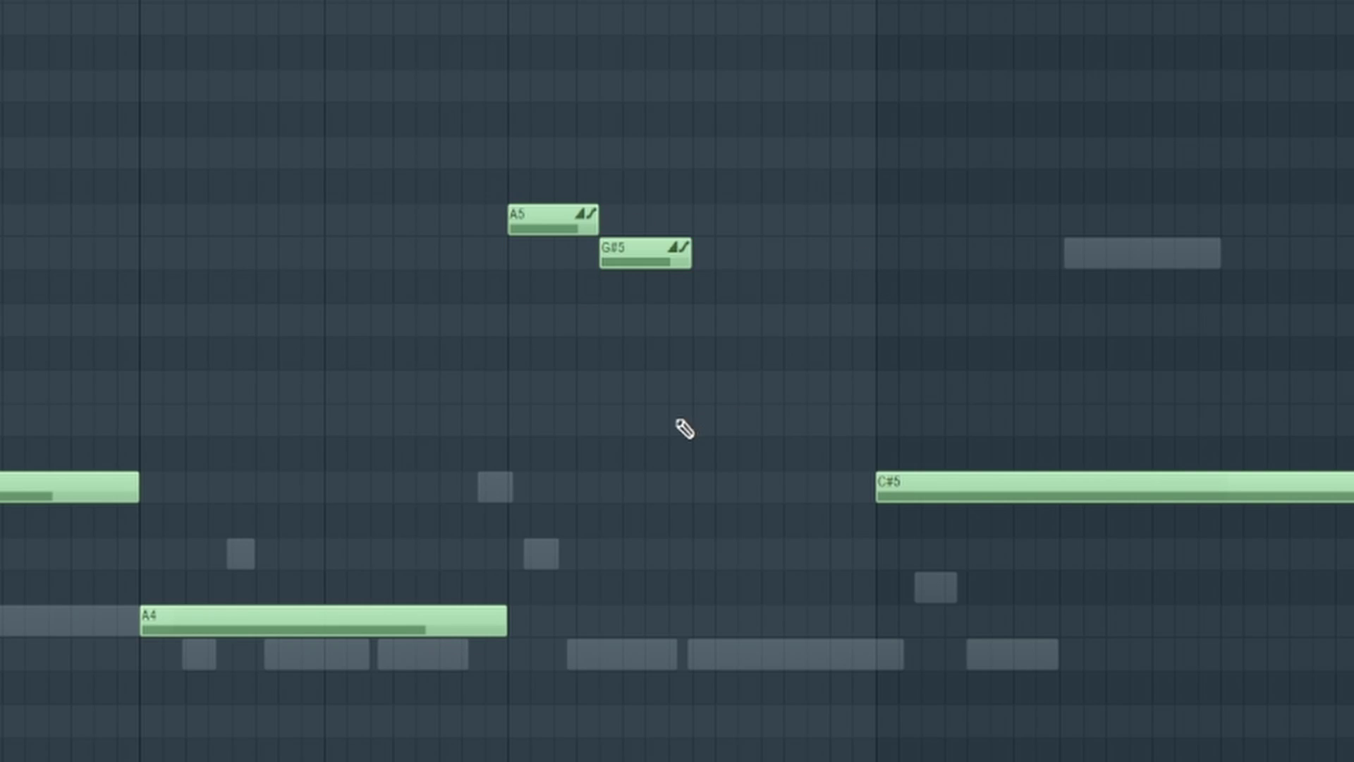
{"action": "left_click", "coordinate": [689, 389]}
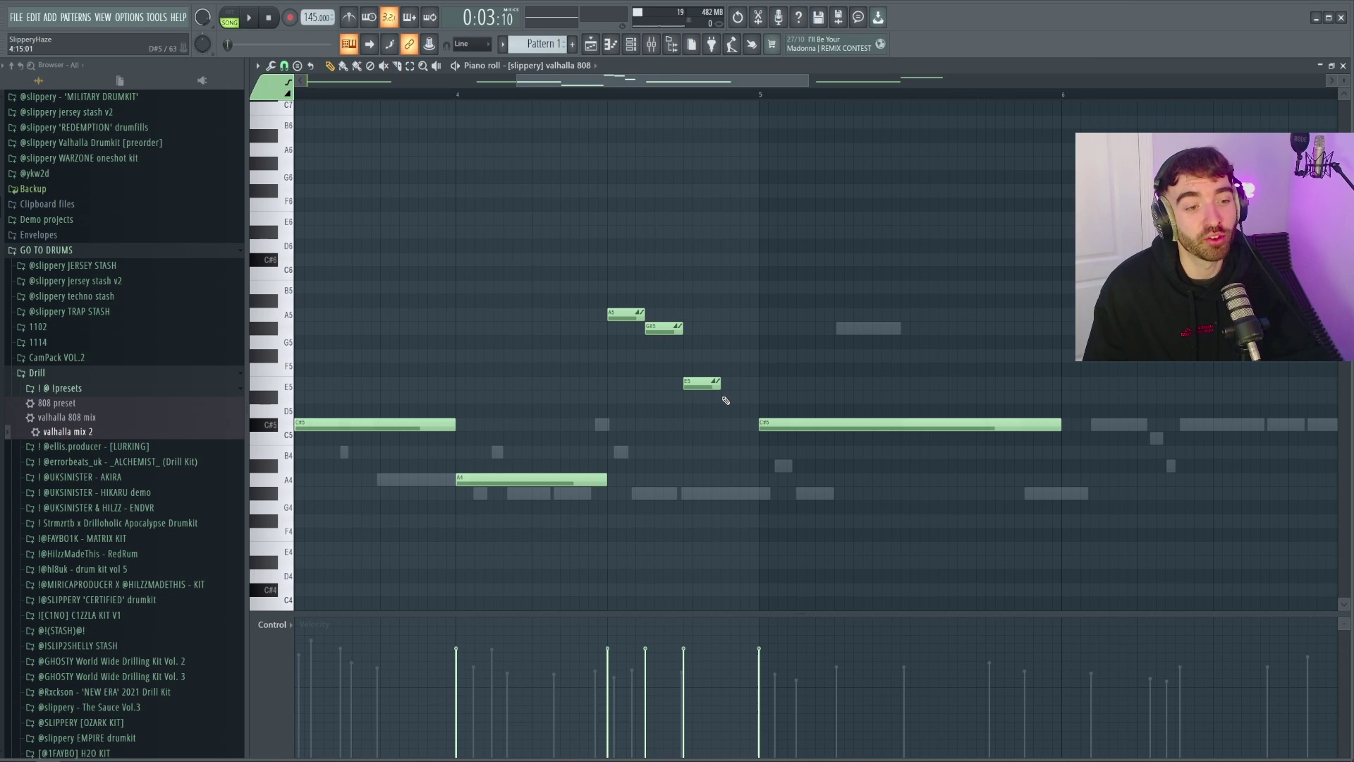
{"action": "left_click", "coordinate": [726, 400]}
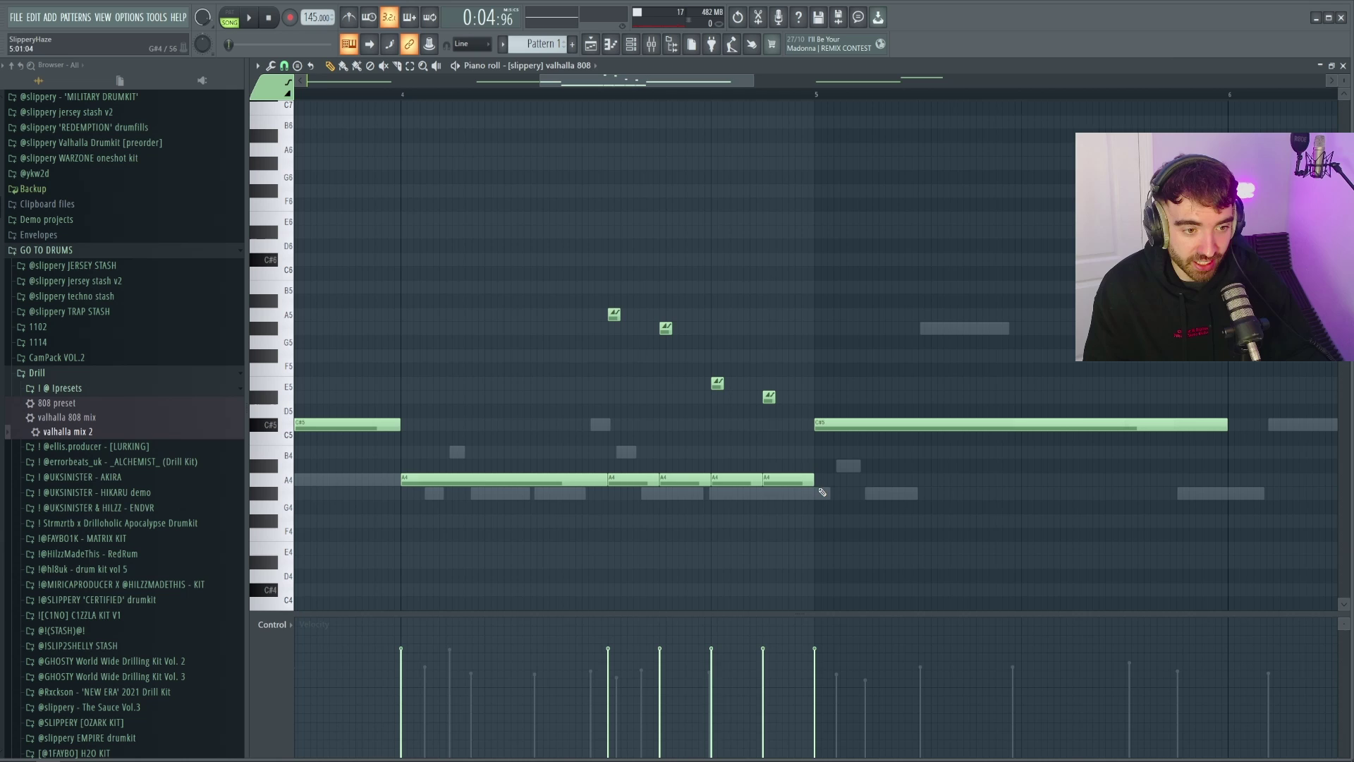
Select the four short A4 notes in the second half of bar 4 and lower their velocity to the minimum
{"action": "left_click_drag", "start_coordinate": [817, 482], "coordinate": [639, 482]}
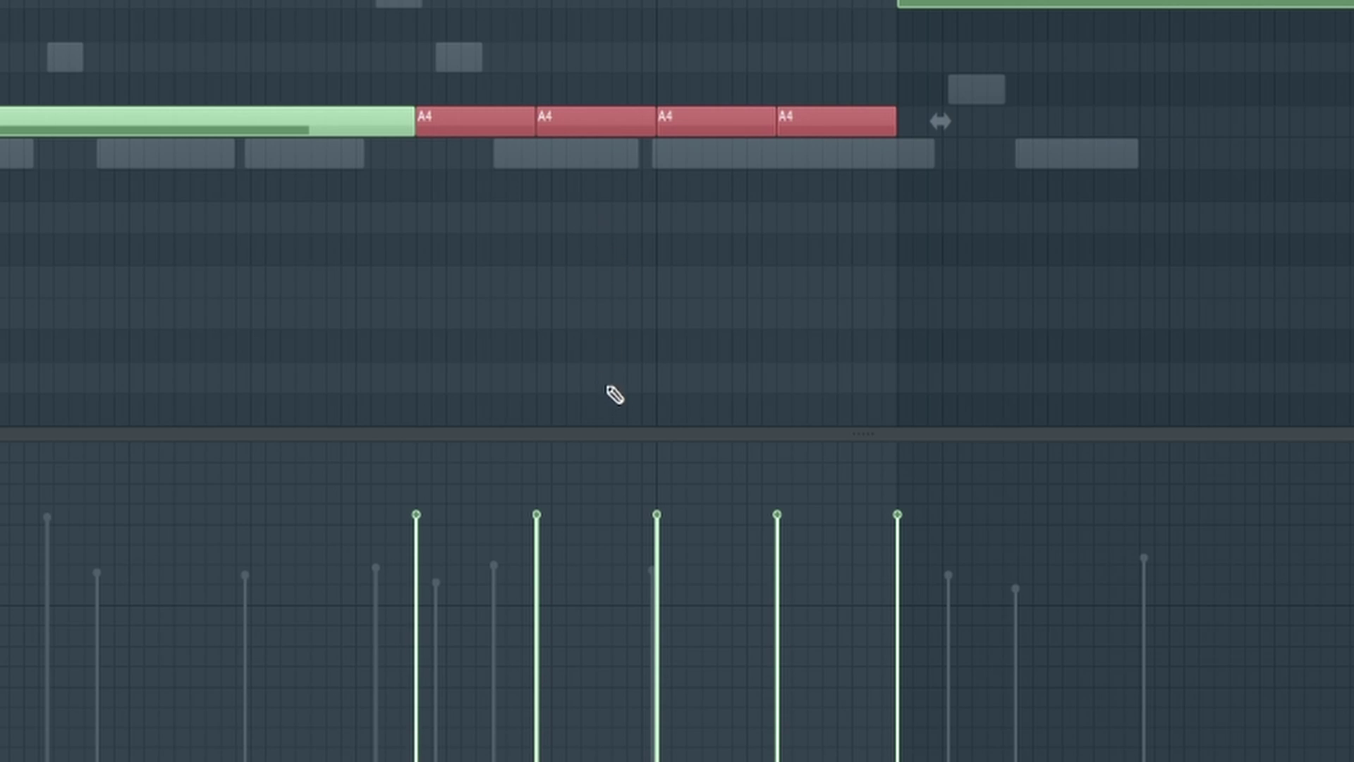
{"action": "left_click", "coordinate": [623, 290], "text": "ctrl"}
{"action": "left_click_drag", "start_coordinate": [814, 500], "coordinate": [624, 471]}
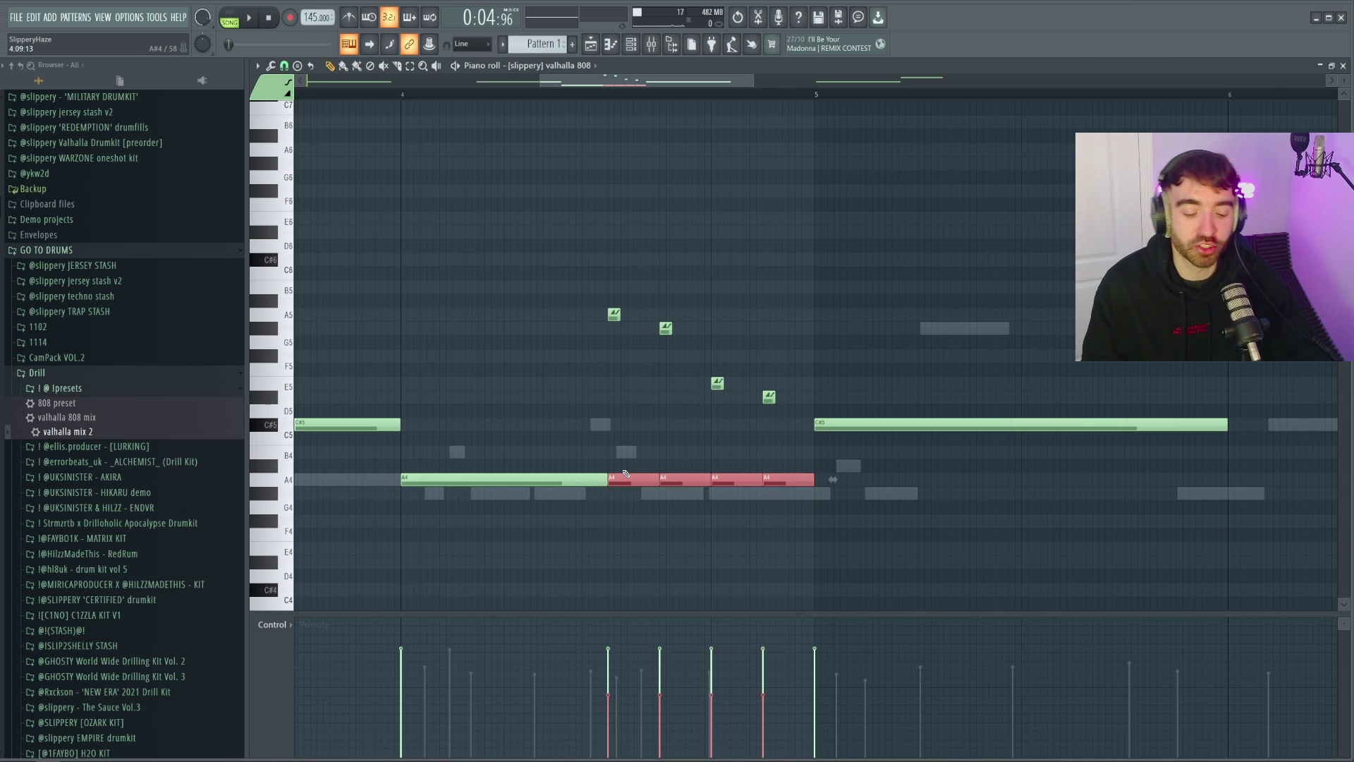
{"action": "key", "text": "ctrl+Down"}
{"action": "scroll", "coordinate": [879, 402], "scroll_direction": "down", "scroll_amount": 1}
{"action": "scroll", "coordinate": [680, 233], "scroll_direction": "up", "scroll_amount": 5}
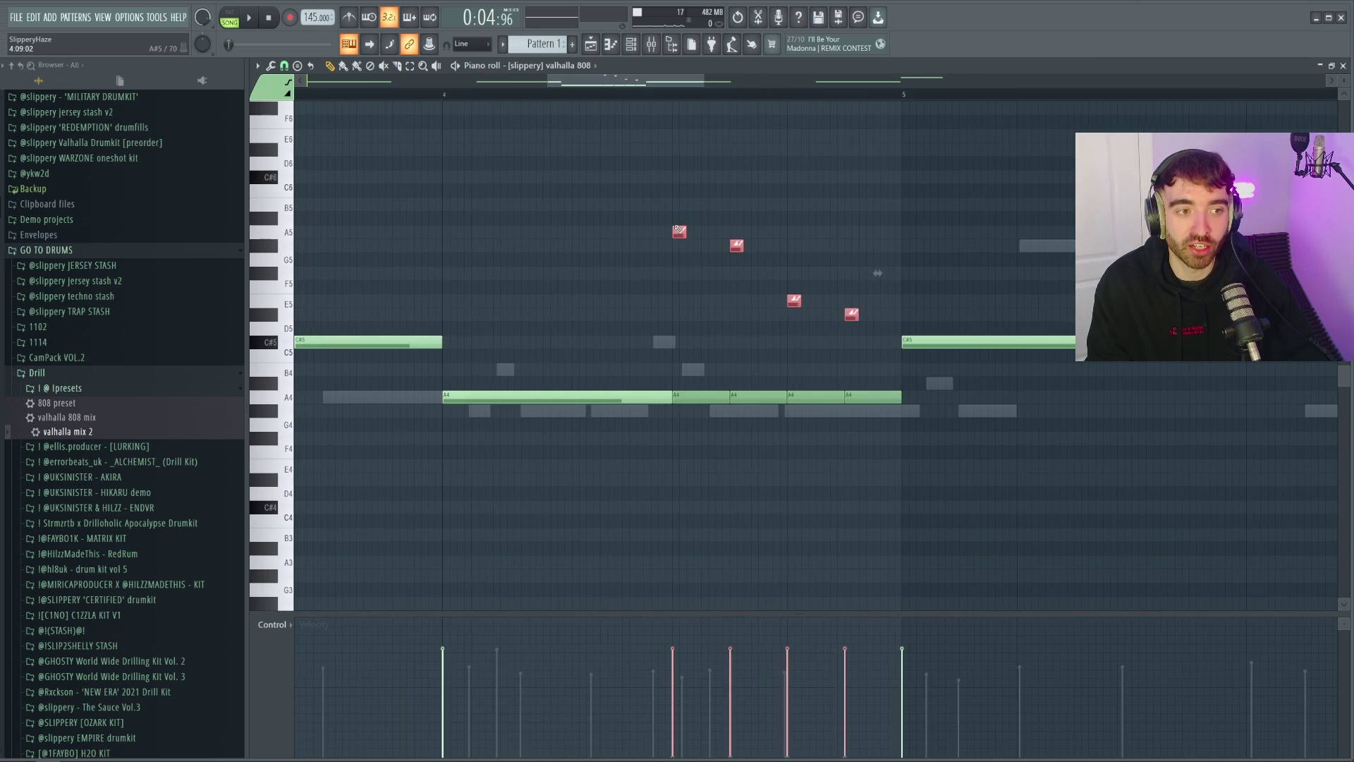
Offset the four bar 4 slide notes slightly later than the A4 notes, raise them one octave, and play the pattern back
{"action": "scroll", "coordinate": [681, 233], "scroll_direction": "down", "scroll_amount": 2}
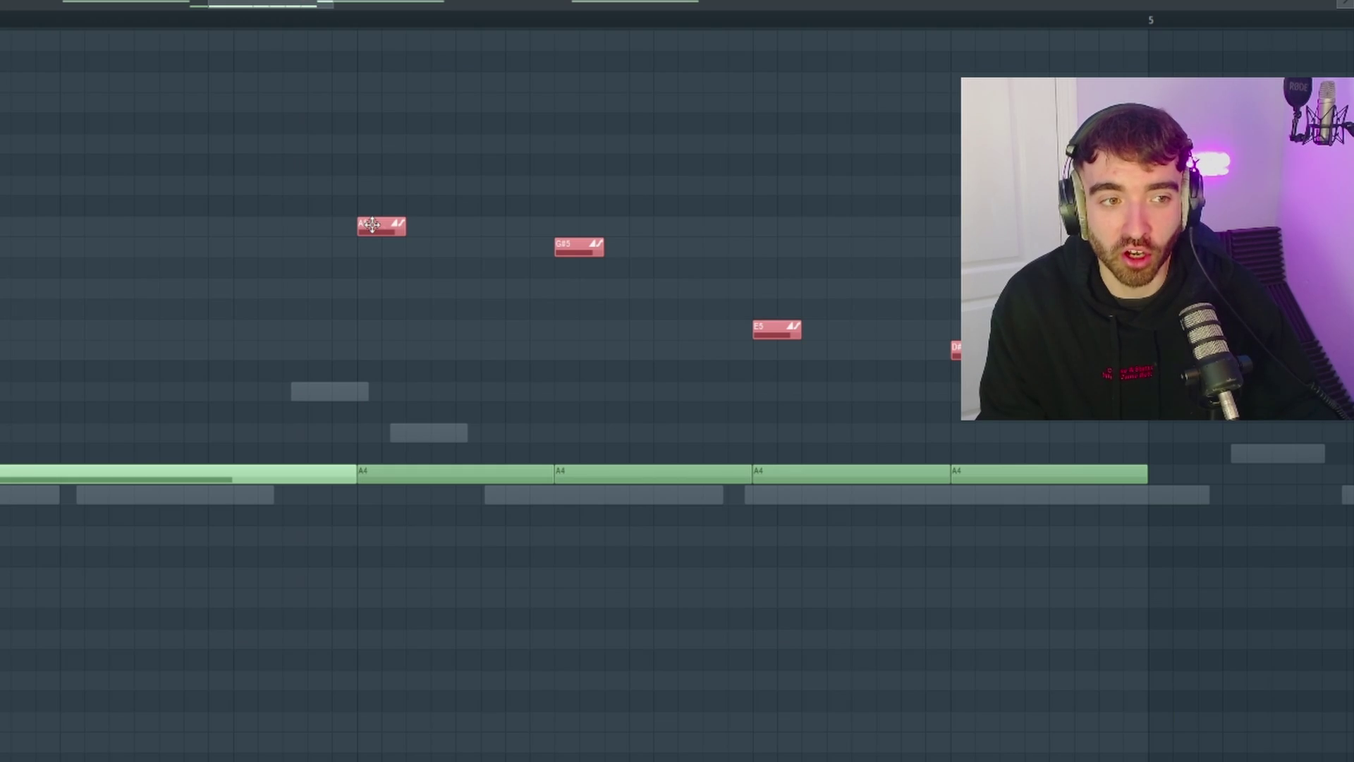
{"action": "left_click_drag", "start_coordinate": [393, 225], "coordinate": [418, 225]}
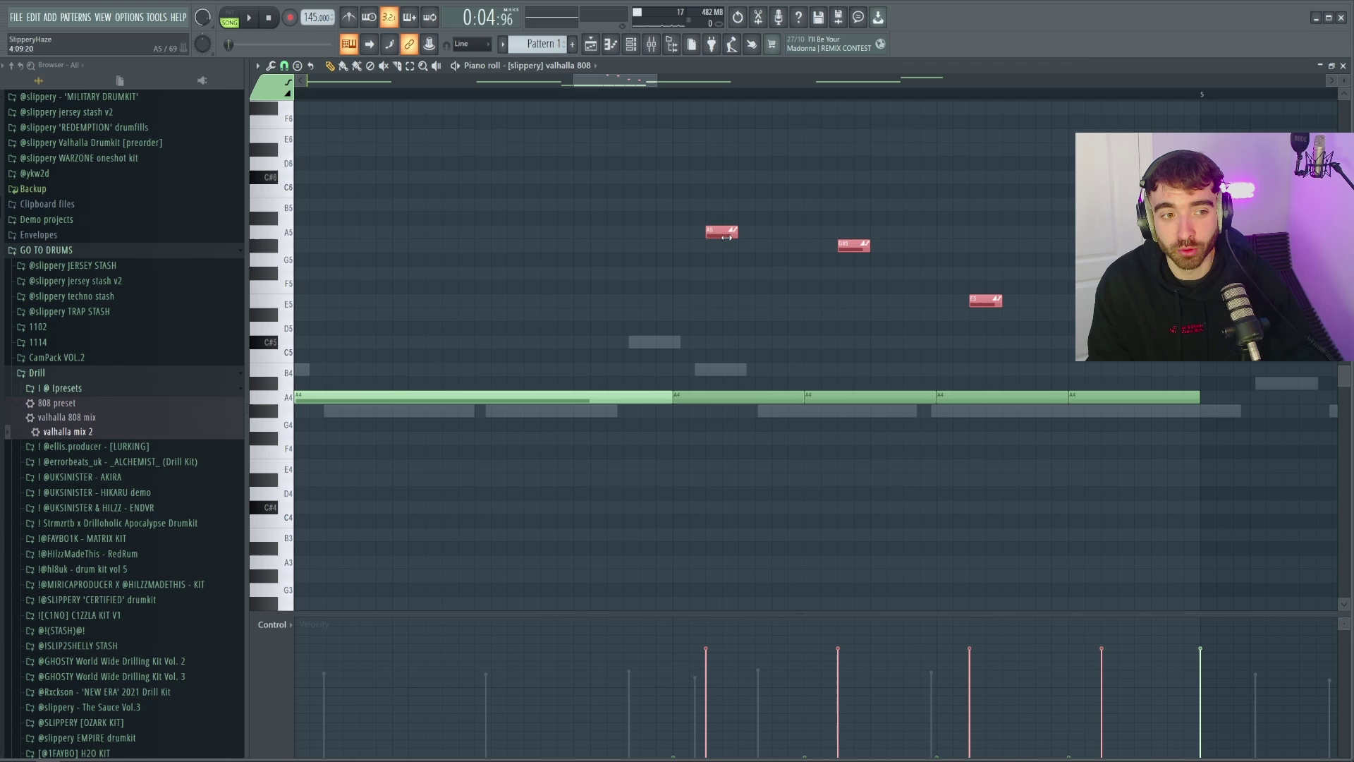
{"action": "mouse_move", "coordinate": [727, 237]}
{"action": "left_mouse_down"}
{"action": "mouse_move", "coordinate": [767, 238]}
{"action": "mouse_move", "coordinate": [715, 239]}
{"action": "left_mouse_up"}
{"action": "key", "text": "space"}
{"action": "scroll", "coordinate": [720, 236], "scroll_direction": "down", "scroll_amount": 2, "text": "ctrl"}
{"action": "key", "text": "ctrl+Up"}
{"action": "scroll", "coordinate": [734, 232], "scroll_direction": "up", "scroll_amount": 2}
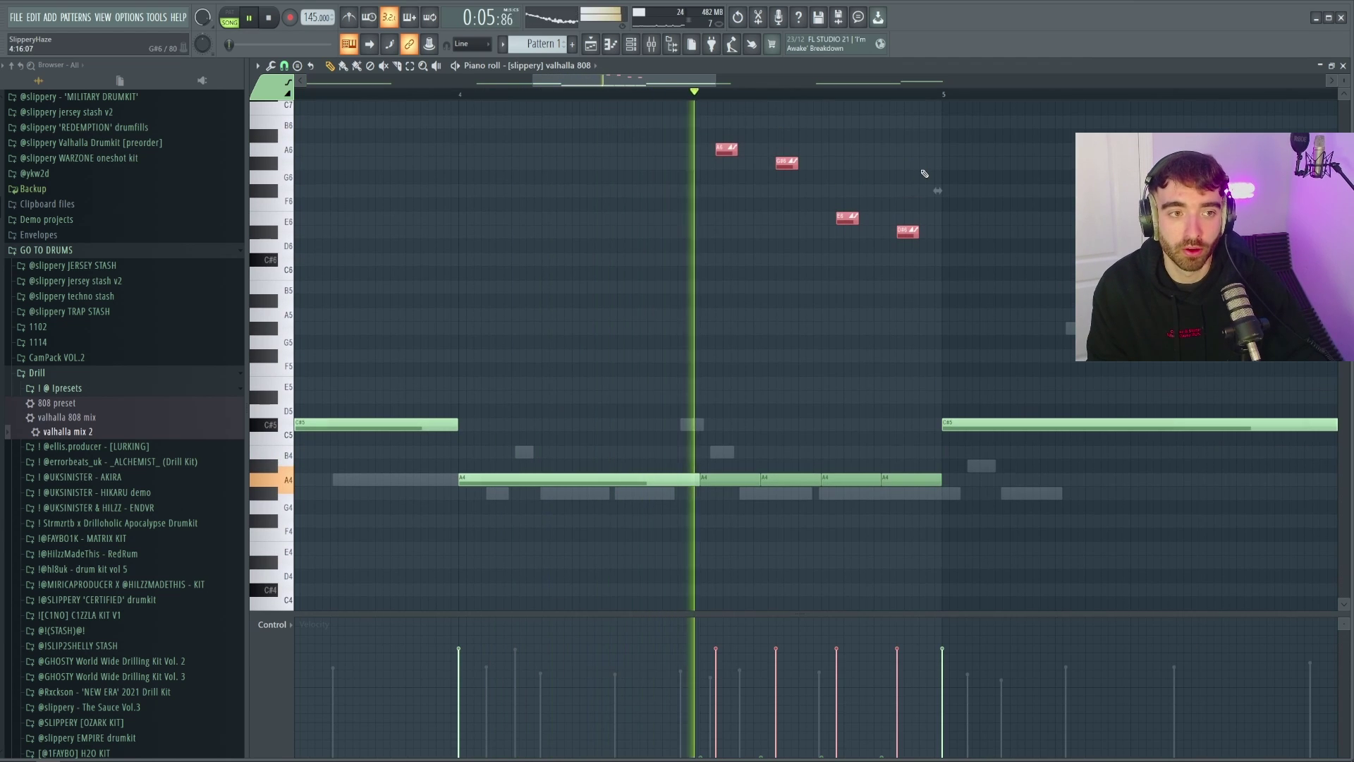
Nudge the four raised slide notes slightly earlier in bar 4 and play the section again
{"action": "scroll", "coordinate": [857, 224], "scroll_direction": "down", "scroll_amount": 1, "text": "ctrl"}
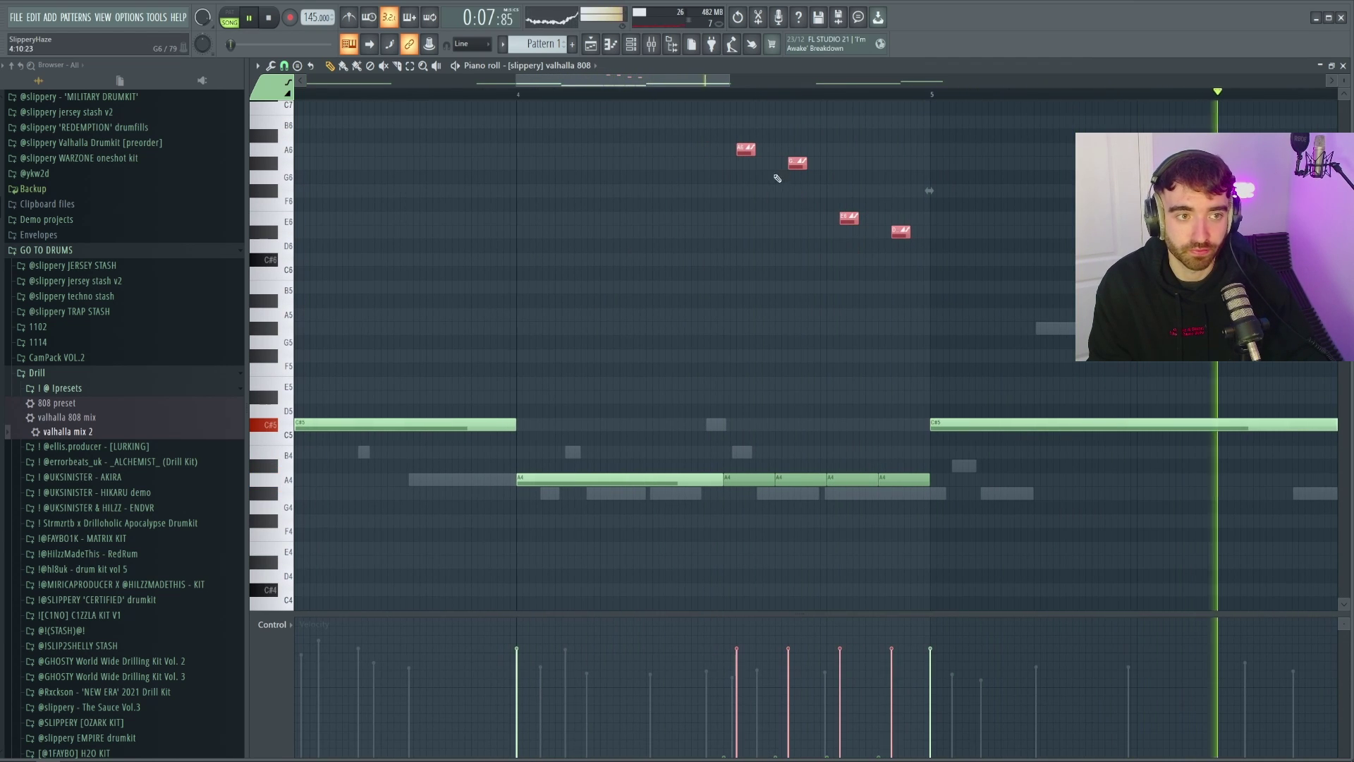
{"action": "scroll", "coordinate": [747, 150], "scroll_direction": "down", "scroll_amount": 1, "text": "ctrl"}
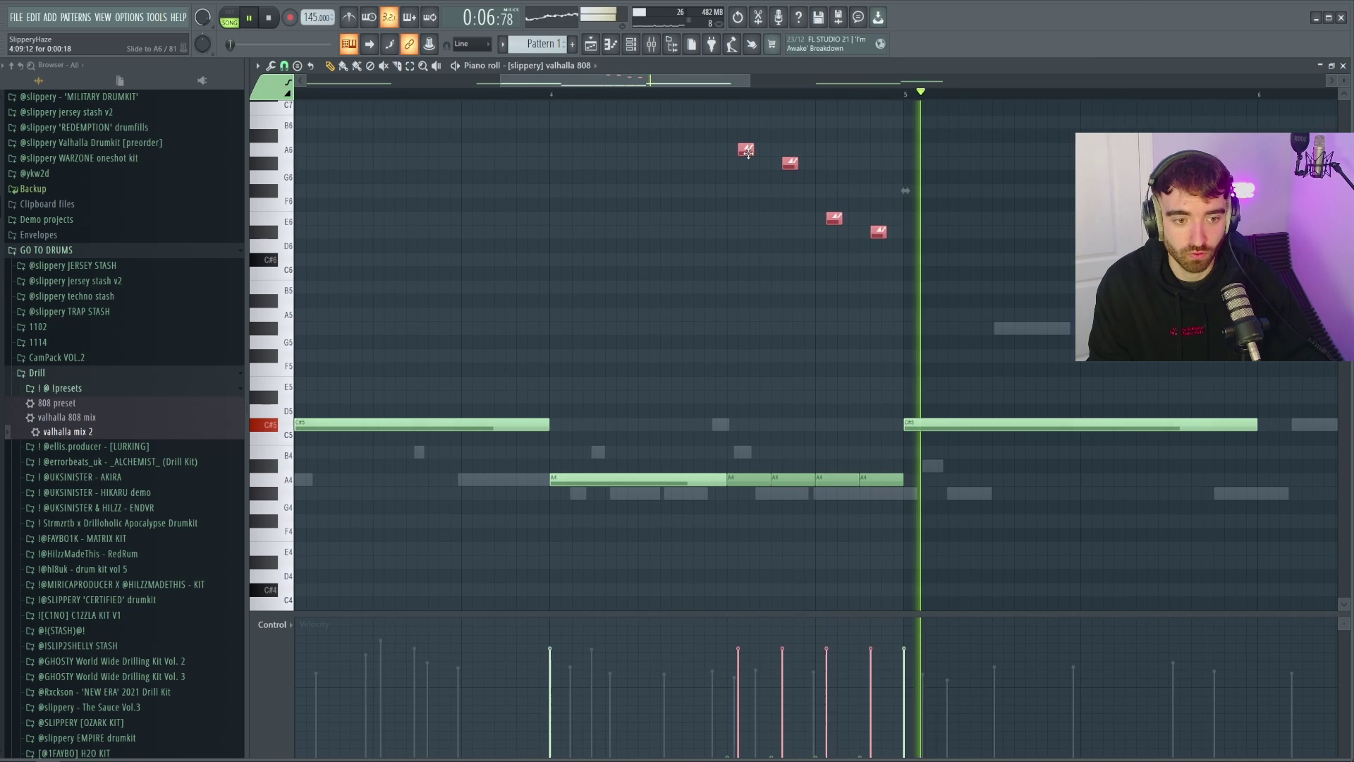
{"action": "key", "text": "space"}
{"action": "key", "text": "space"}
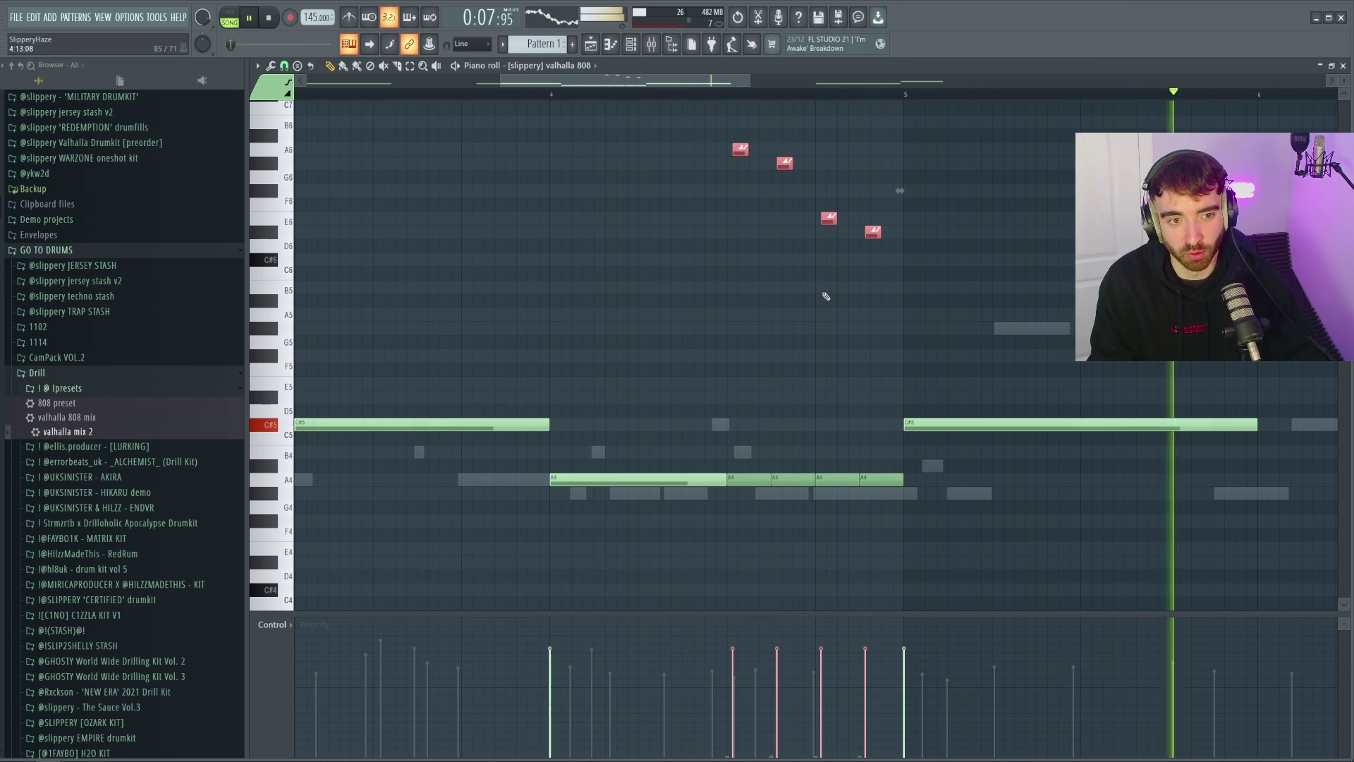
{"action": "key", "text": "space"}
Place a short C#6 808 note at the start of bar 5, follow it with a C#5 note reaching bar 6, and play back
{"action": "scroll", "coordinate": [719, 273], "scroll_direction": "down", "scroll_amount": 3, "text": "ctrl"}
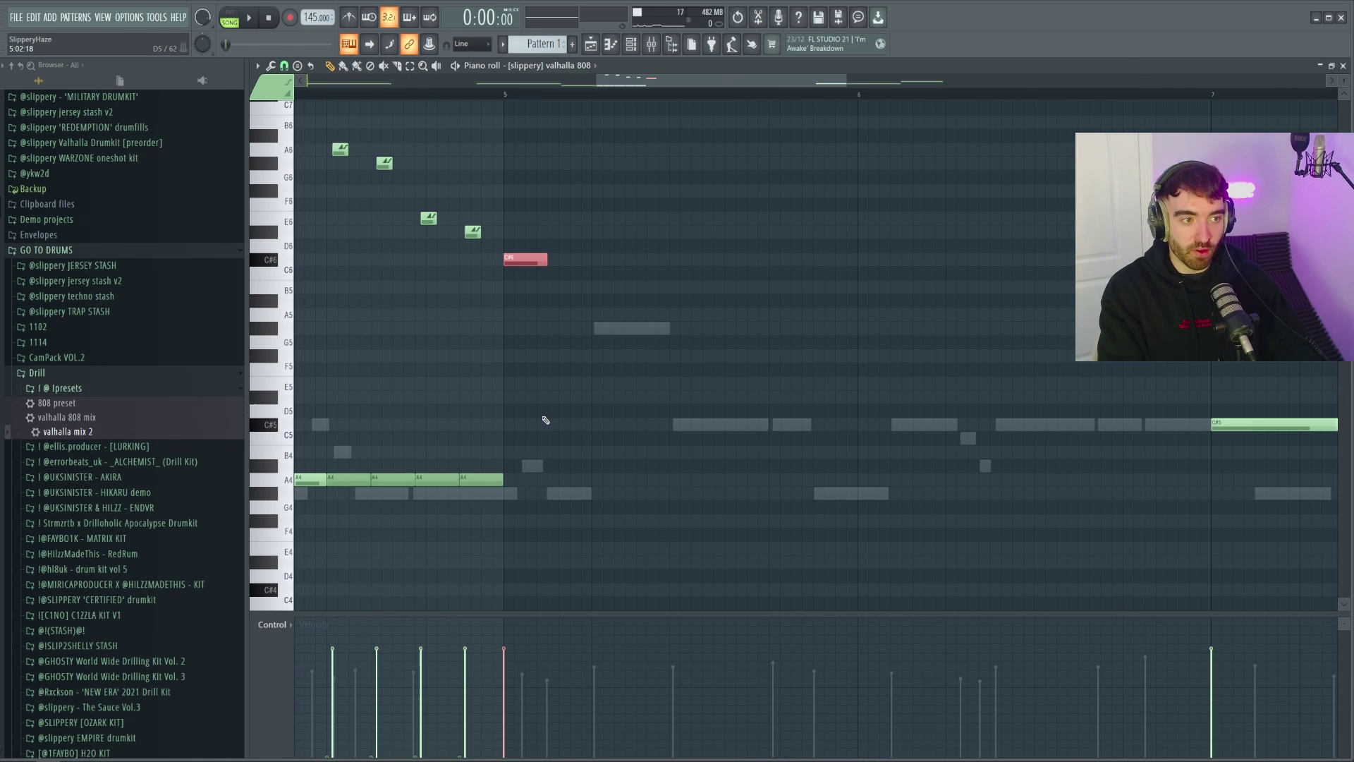
{"action": "key", "text": "ctrl+b"}
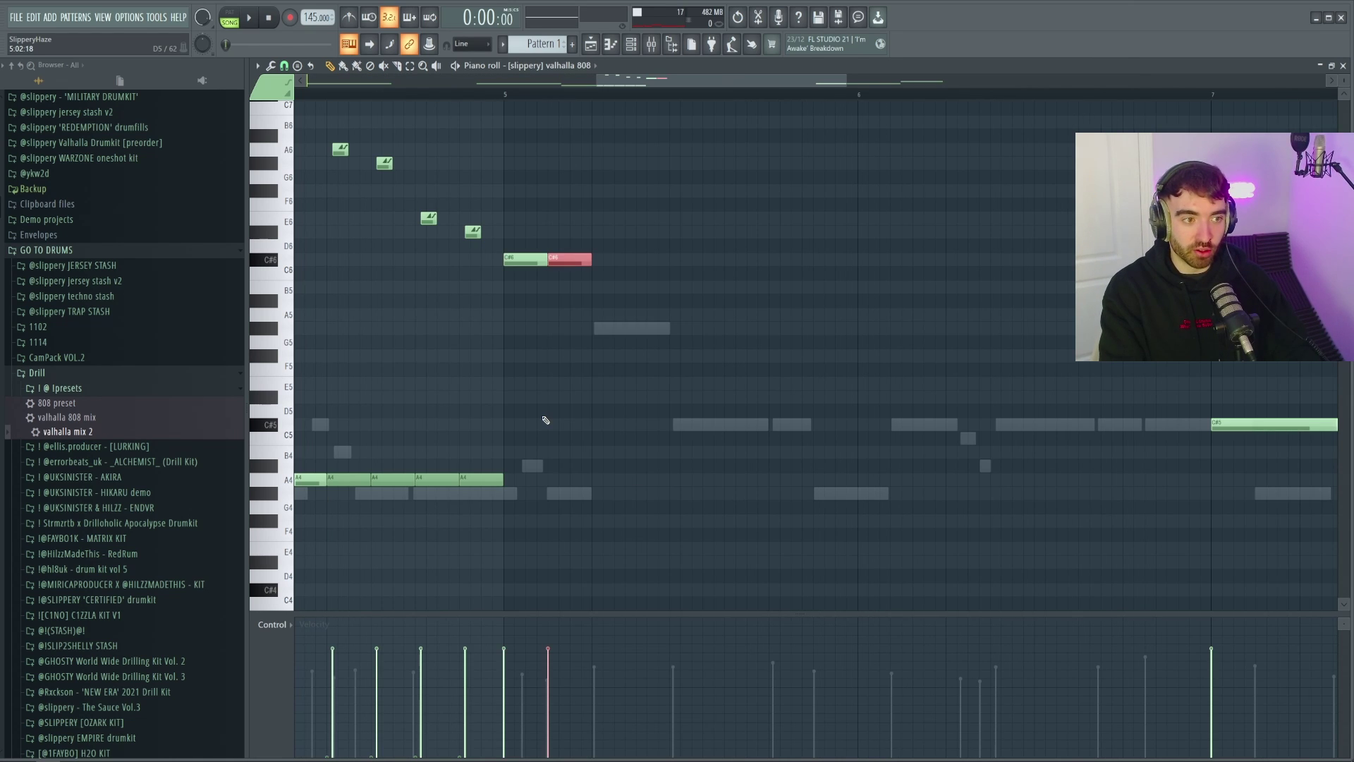
{"action": "left_click_drag", "start_coordinate": [642, 425], "coordinate": [785, 425]}
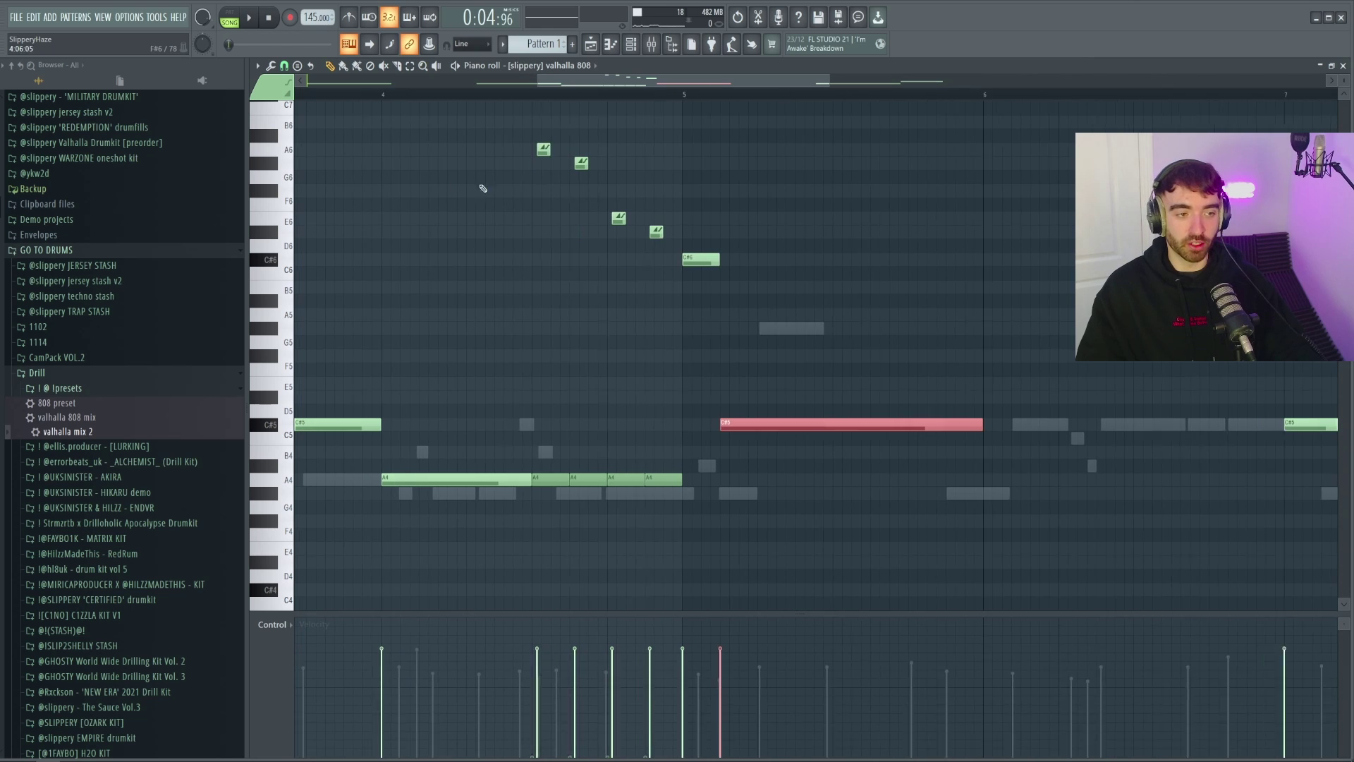
{"action": "key", "text": "space"}
{"action": "scroll", "coordinate": [750, 235], "scroll_direction": "up", "scroll_amount": 2}
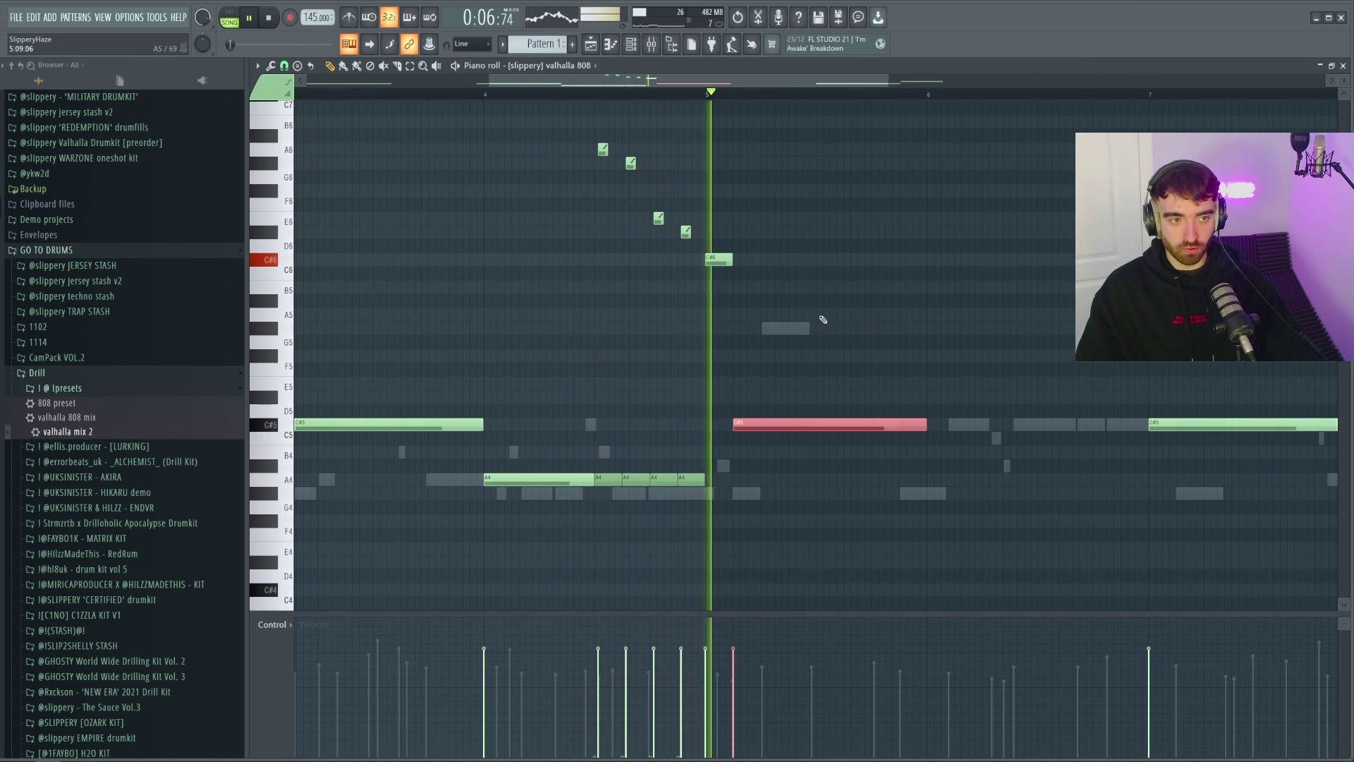
{"action": "key", "text": "space"}
Adjust the velocities of the A6 and E6 slide notes in bar 4 and listen to the slides
{"action": "scroll", "coordinate": [797, 339], "scroll_direction": "up", "scroll_amount": 2}
{"action": "left_click", "coordinate": [616, 158]}
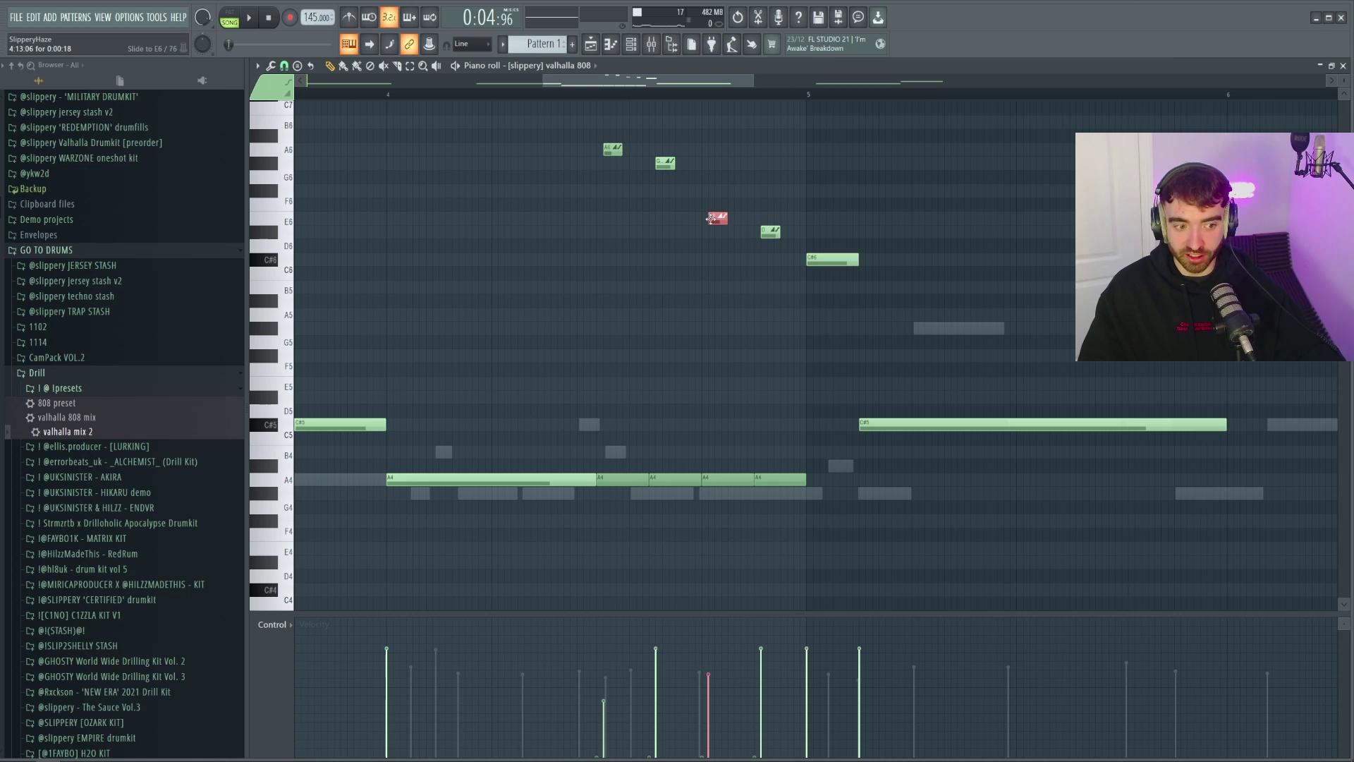
{"action": "key", "text": "space"}
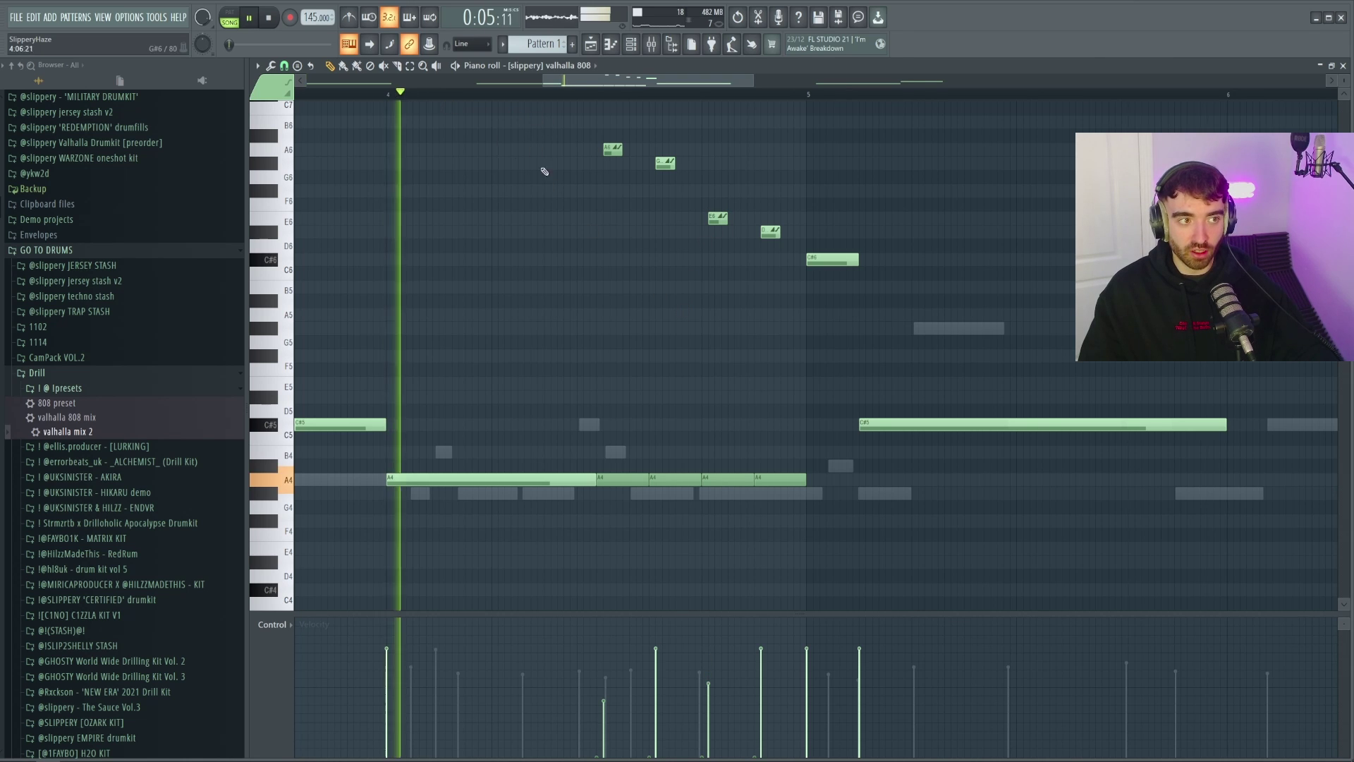
{"action": "left_click", "coordinate": [717, 218]}
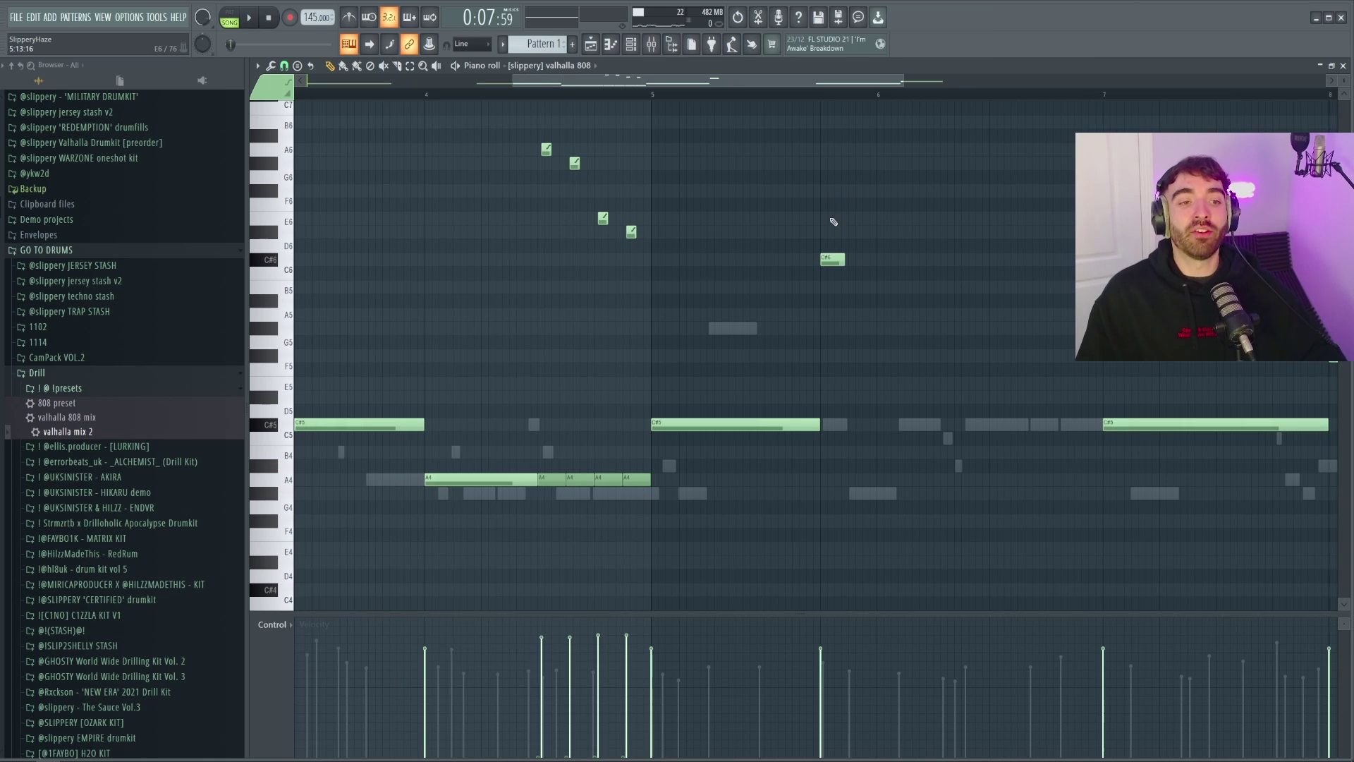
Try three evenly spaced short C#6 notes with falling velocity after the bar 5 C#5 note, and undo the last change
{"action": "scroll", "coordinate": [846, 255], "scroll_direction": "up", "scroll_amount": 1}
{"action": "scroll", "coordinate": [846, 260], "scroll_direction": "down", "scroll_amount": 2}
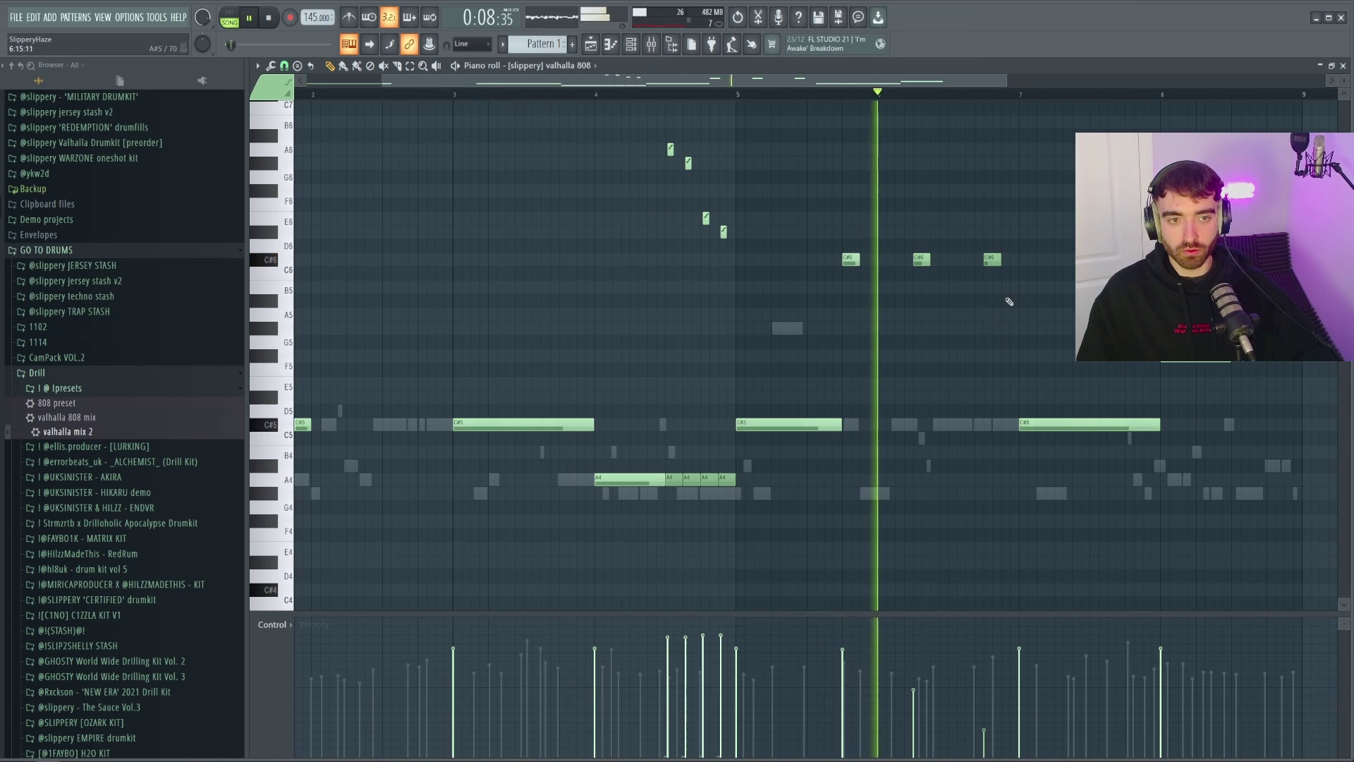
{"action": "left_click_drag", "start_coordinate": [1033, 276], "coordinate": [821, 244]}
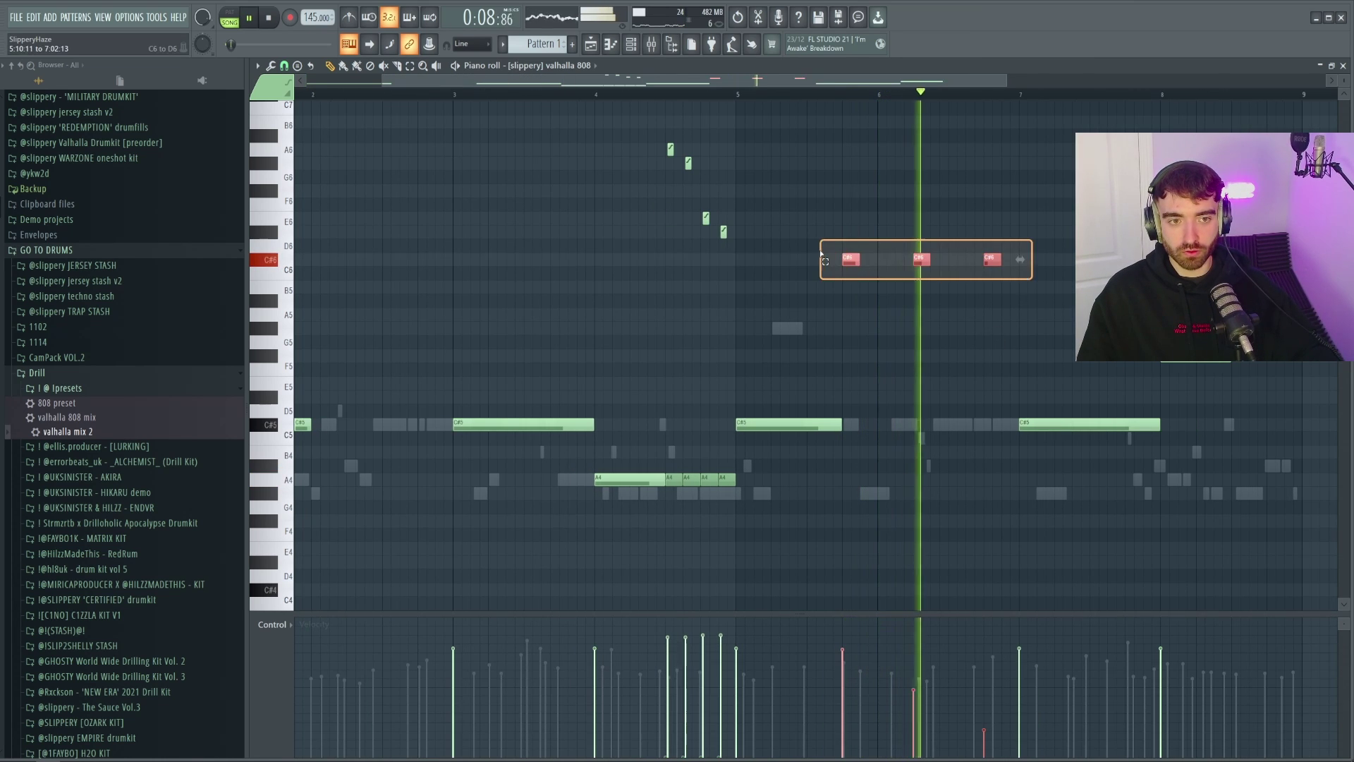
{"action": "key", "text": "ctrl+z"}
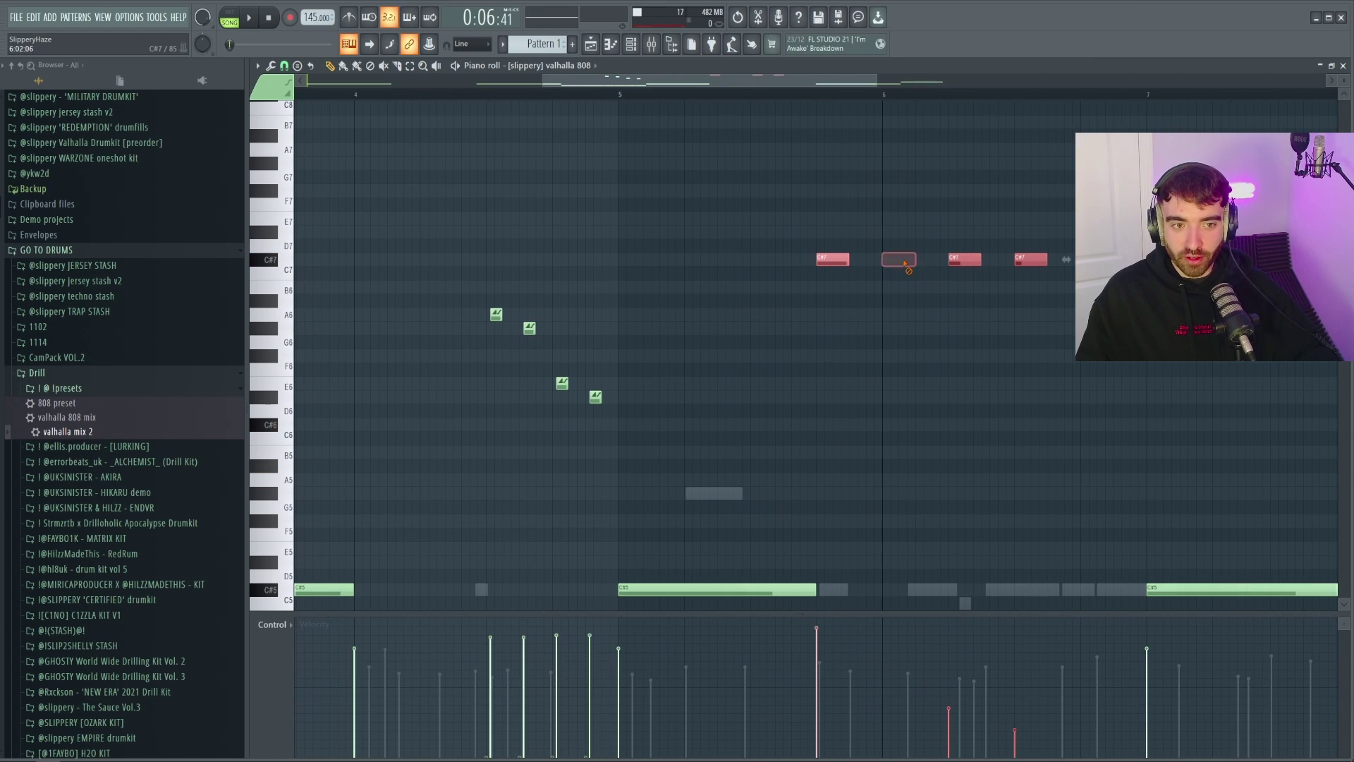
Try five short C#7 notes with falling velocity in the last quarter of bar 5, raise them to C#8, and play them back
{"action": "scroll", "coordinate": [864, 282], "scroll_direction": "up", "scroll_amount": 2}
{"action": "left_click_drag", "start_coordinate": [843, 259], "coordinate": [794, 260]}
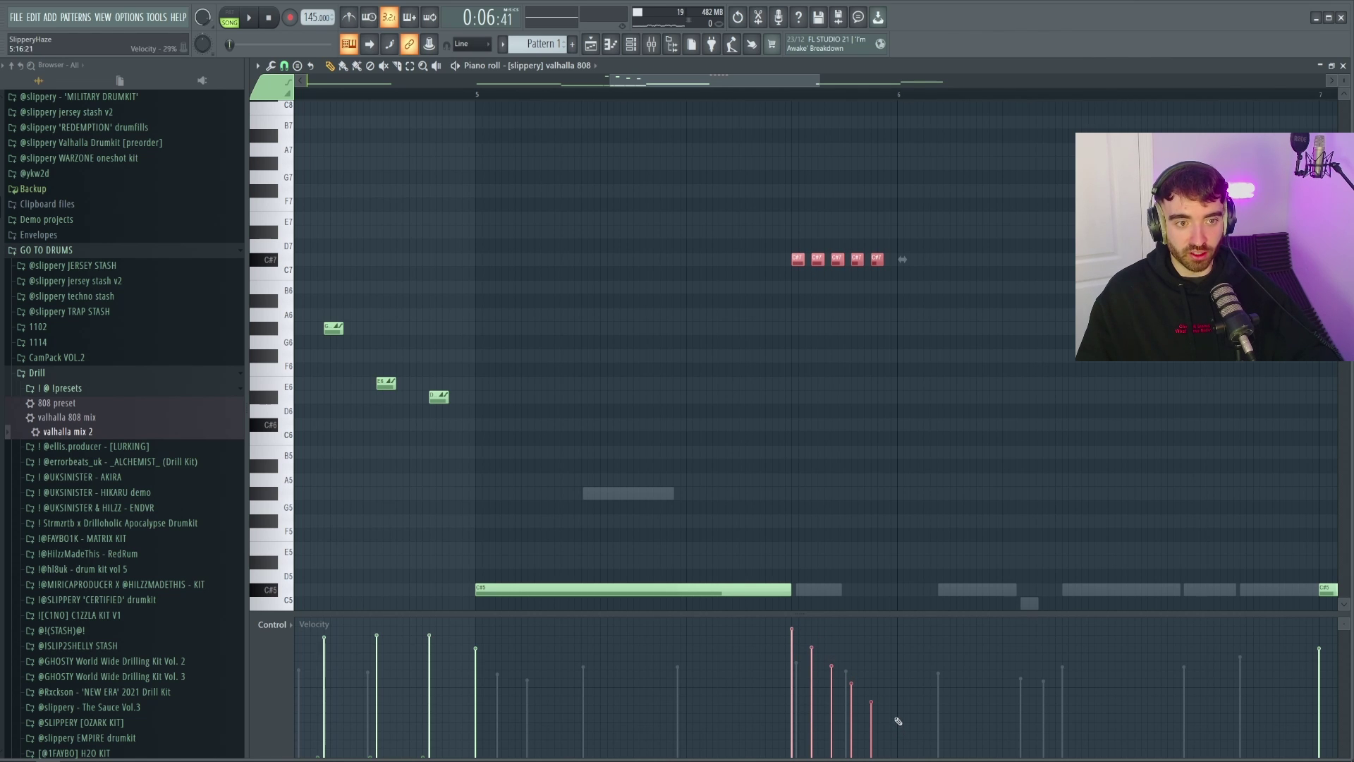
{"action": "key", "text": "space"}
{"action": "scroll", "coordinate": [877, 363], "scroll_direction": "down", "scroll_amount": 3}
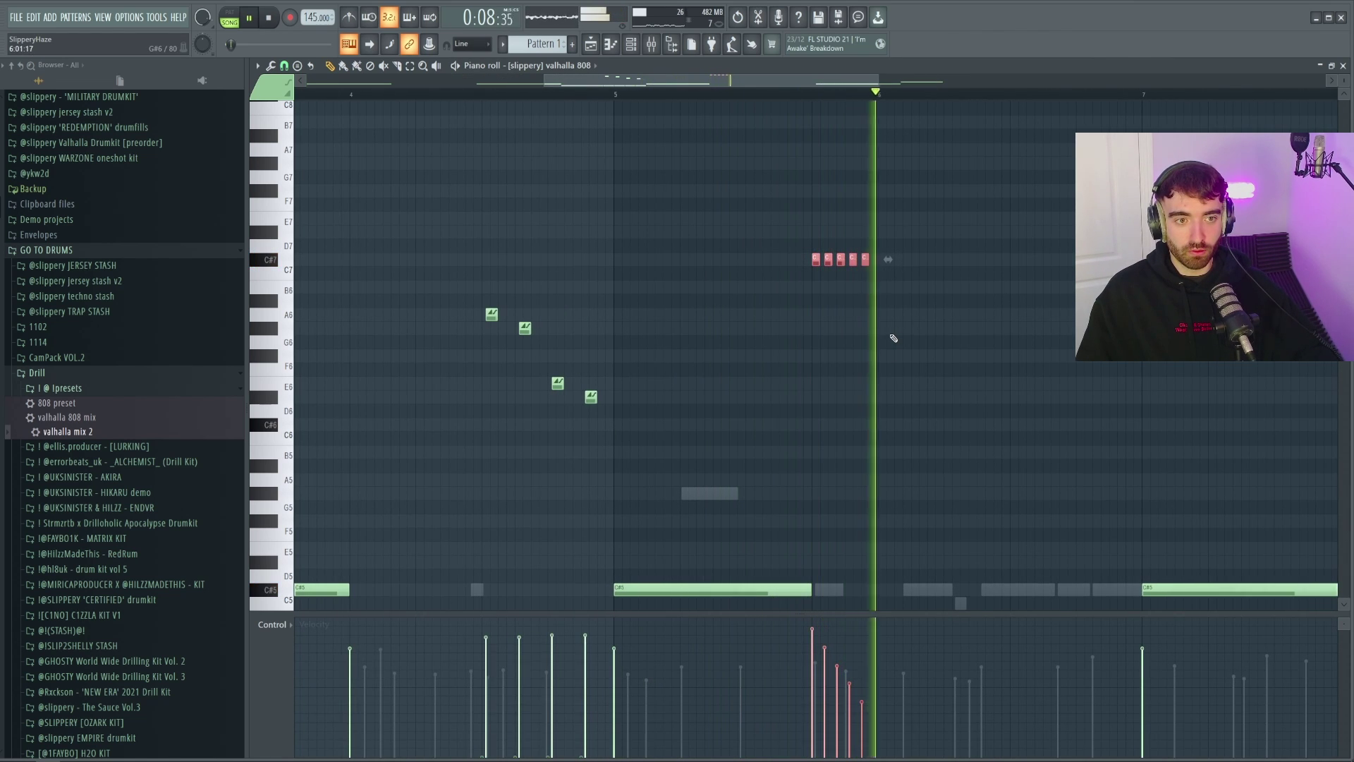
{"action": "scroll", "coordinate": [893, 339], "scroll_direction": "up", "scroll_amount": 4}
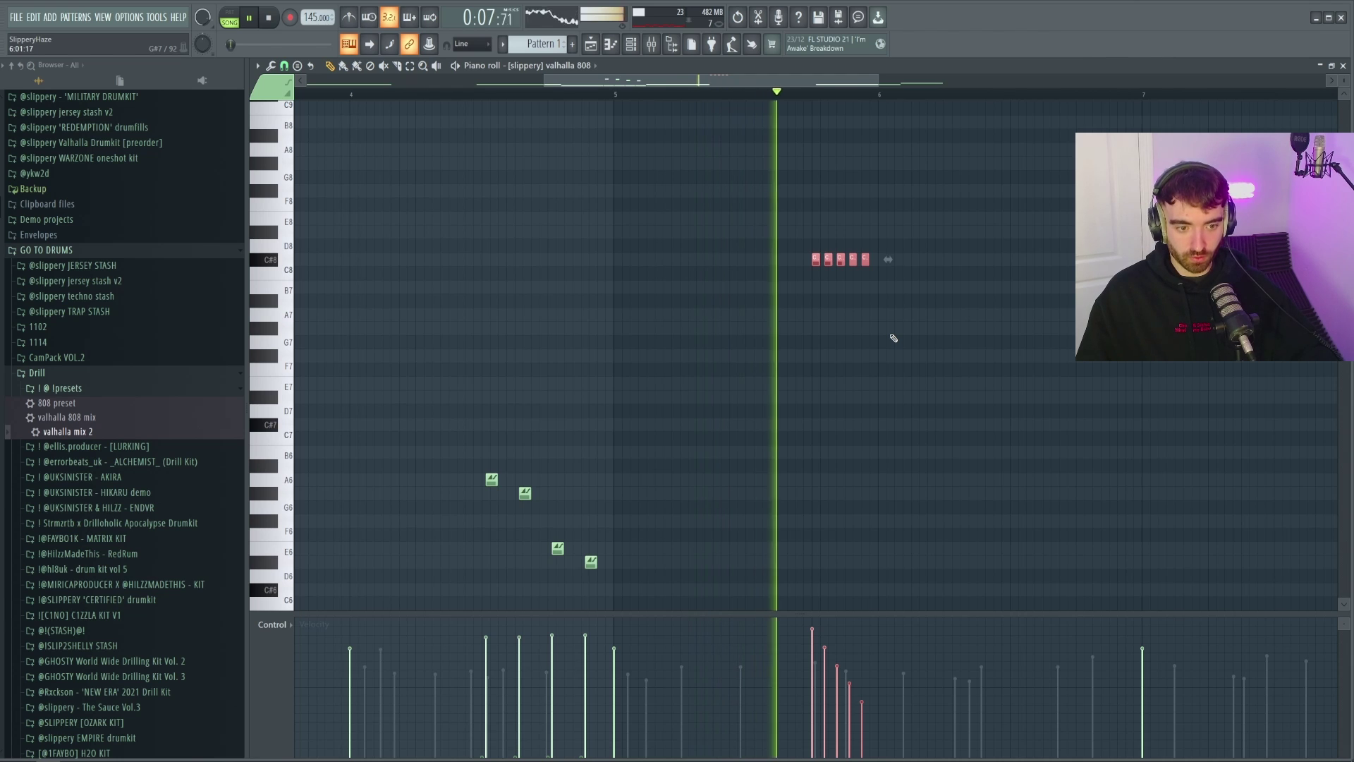
{"action": "key", "text": "space"}
Fill the end of bar 5 with three short C#4 notes, set offset C#7 slide notes above them, and play back
{"action": "scroll", "coordinate": [800, 509], "scroll_direction": "down", "scroll_amount": 9}
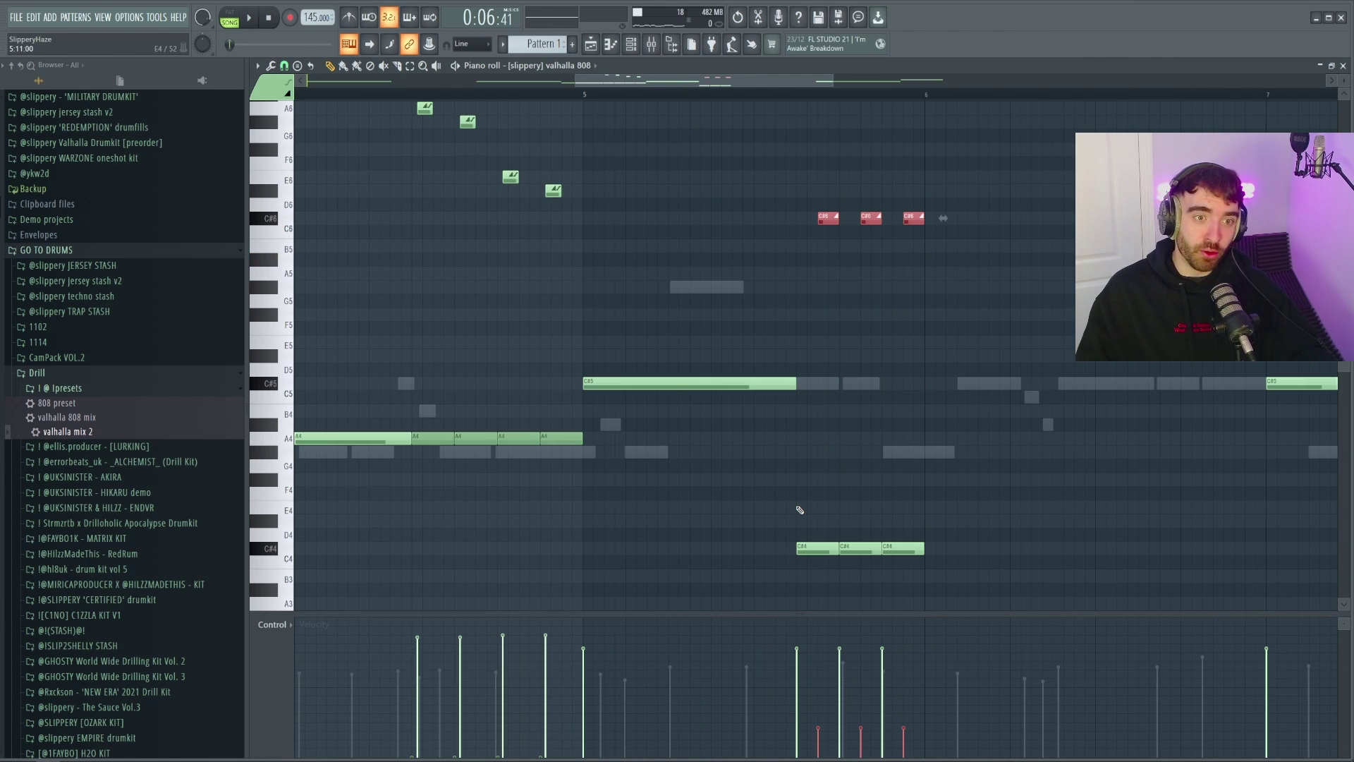
{"action": "key", "text": "space"}
{"action": "scroll", "coordinate": [990, 254], "scroll_direction": "down", "scroll_amount": 3}
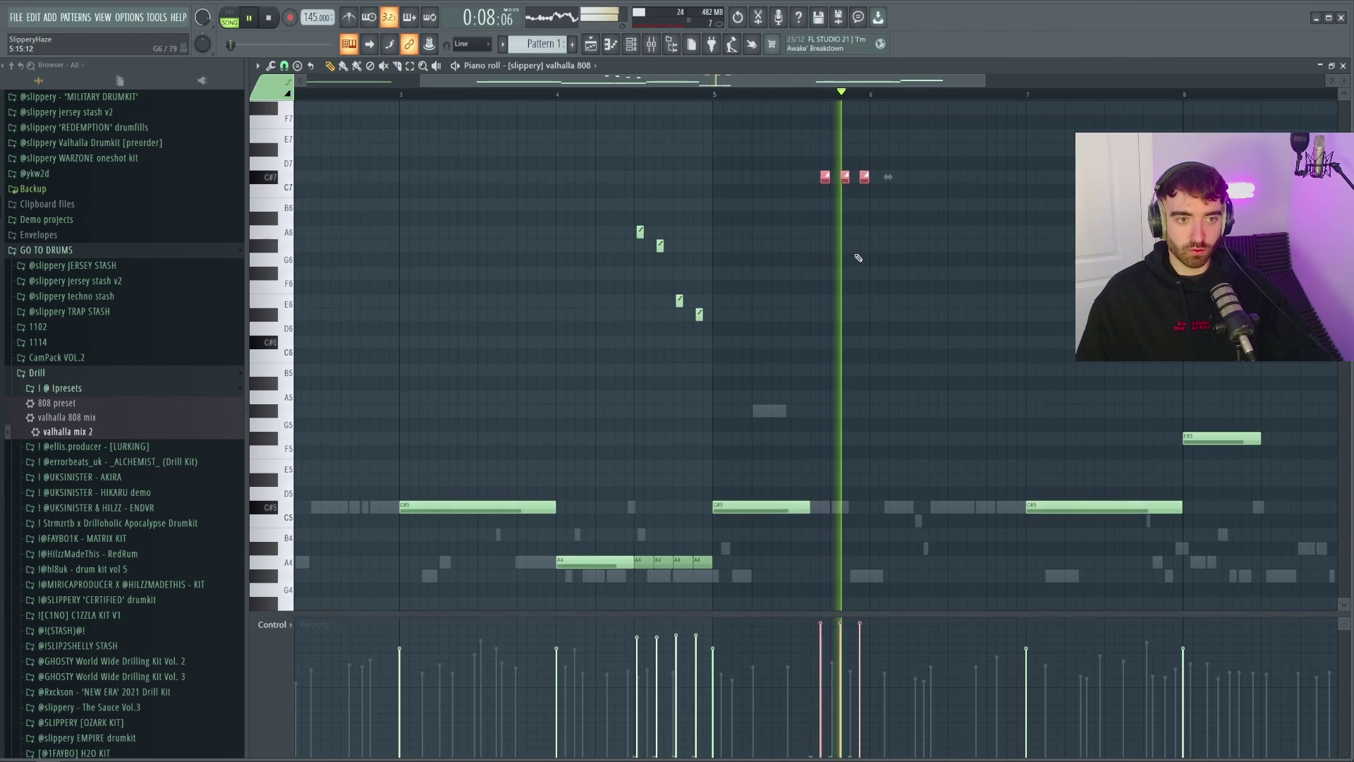
{"action": "scroll", "coordinate": [860, 250], "scroll_direction": "down", "scroll_amount": 2}
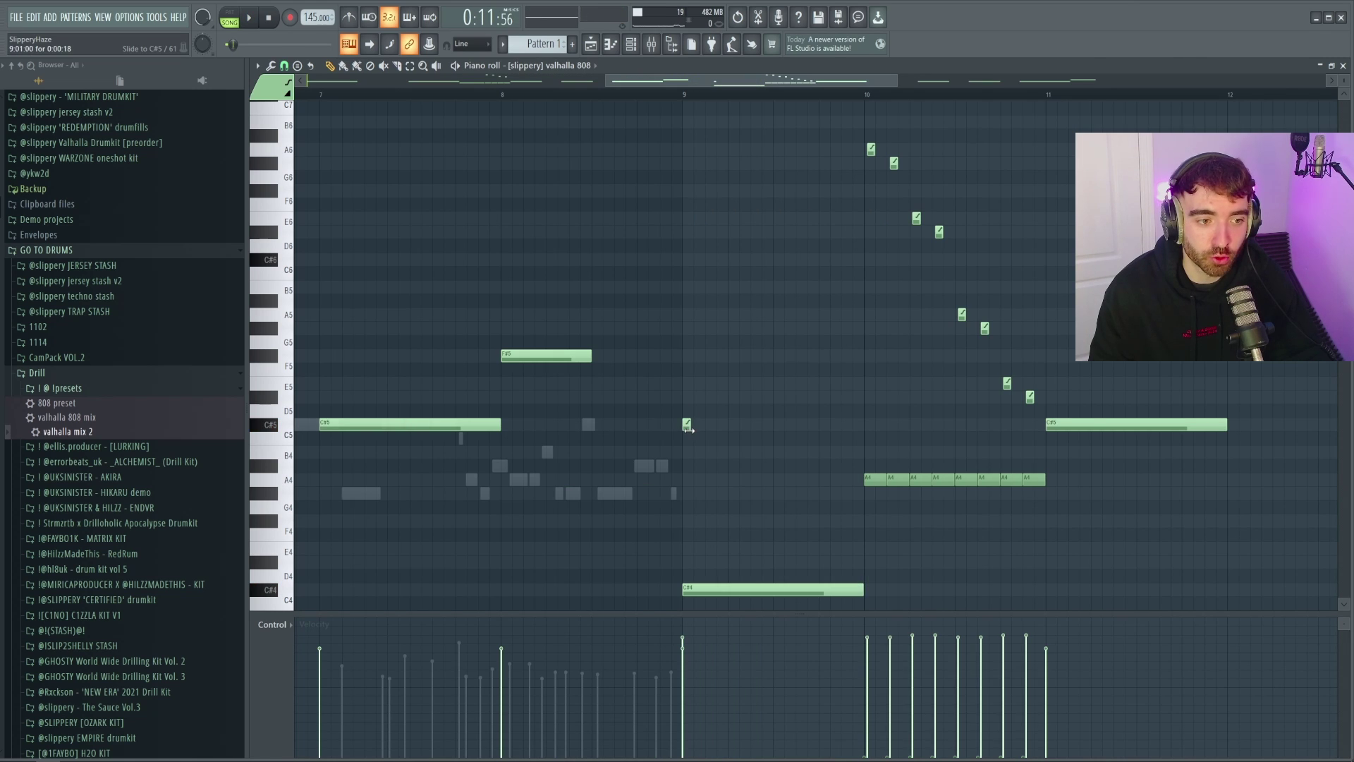
Place a short C#5 slide-and-portamento note over the bar 9 C#4, pair a C#6 note with a short C#5 at bar 11, and play back
{"action": "scroll", "coordinate": [728, 428], "scroll_direction": "down", "scroll_amount": 2}
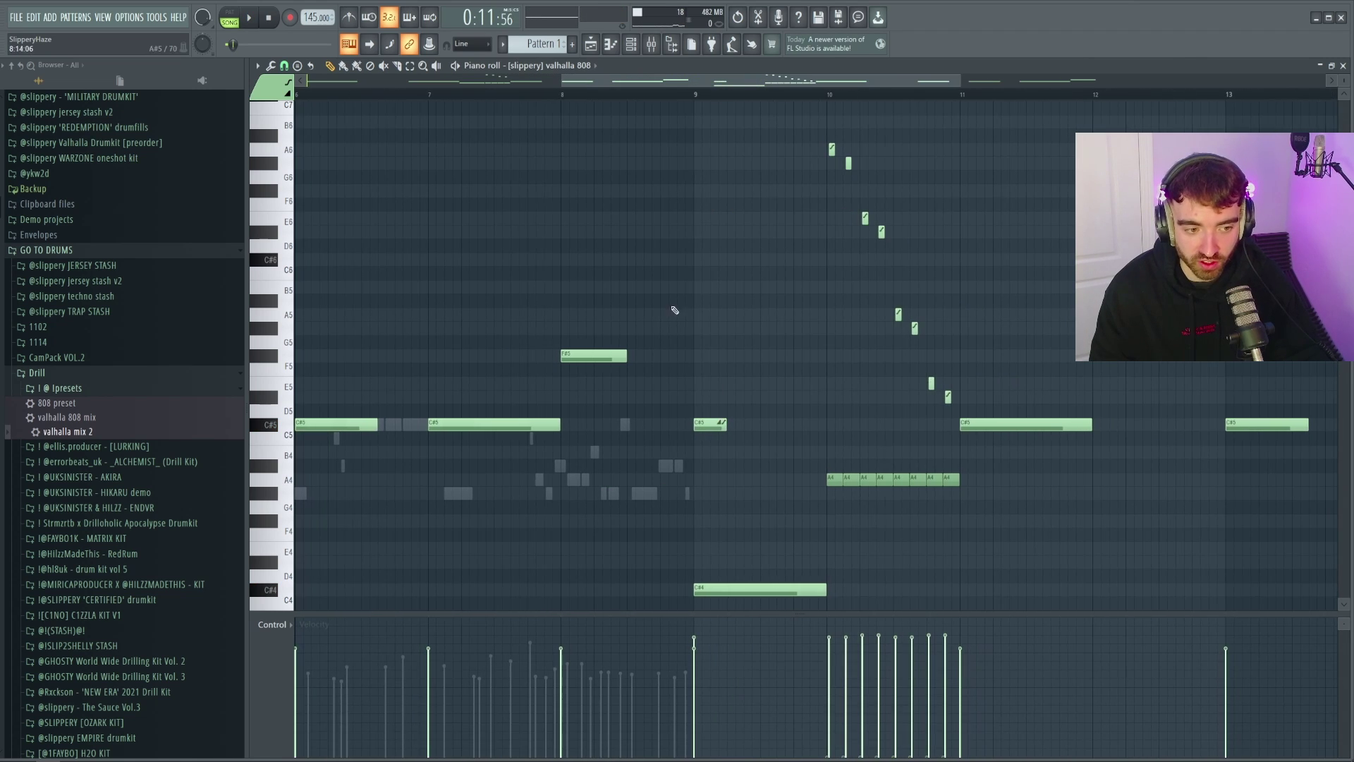
{"action": "scroll", "coordinate": [635, 233], "scroll_direction": "down", "scroll_amount": 2}
{"action": "key", "text": "space"}
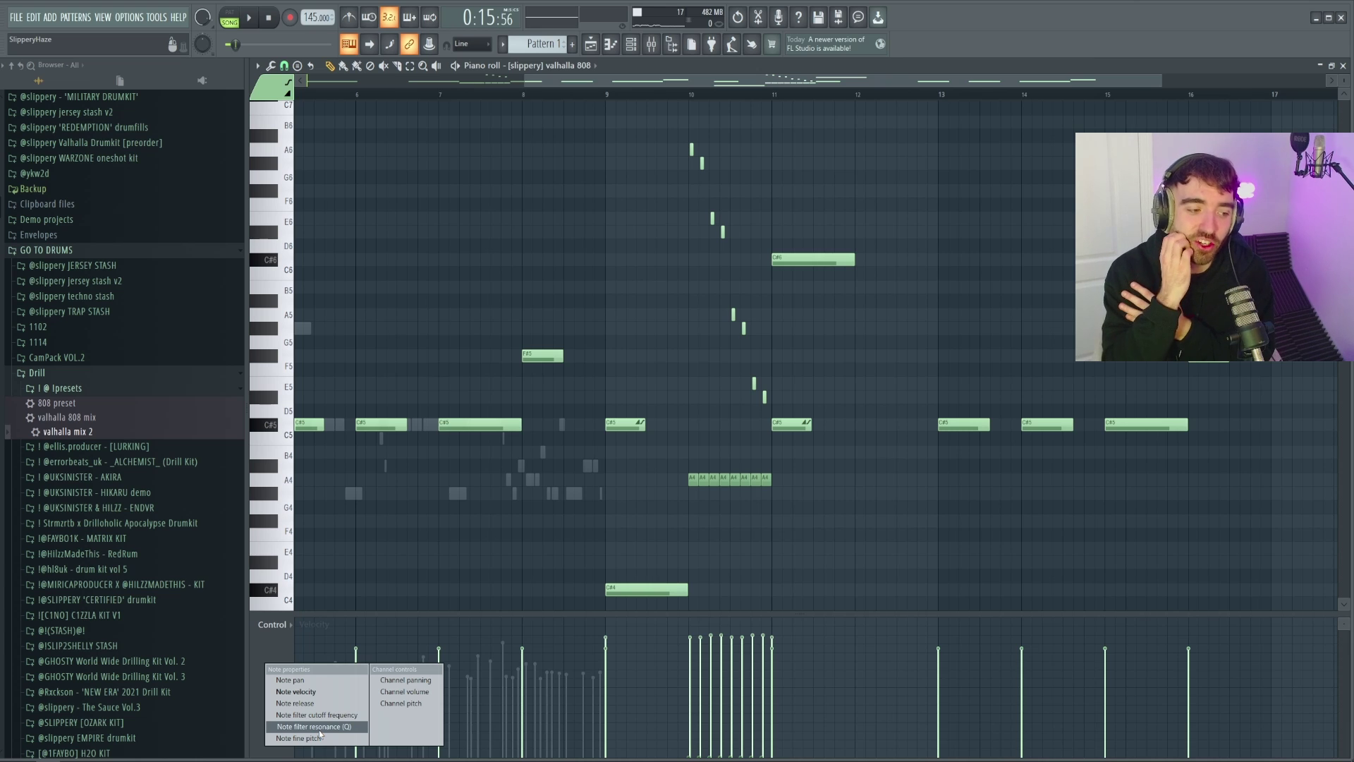
Show channel pitch in the control lane, draw an erratic pitch curve over the bar 10 A4 roll, and play it back
{"action": "left_click", "coordinate": [317, 738]}
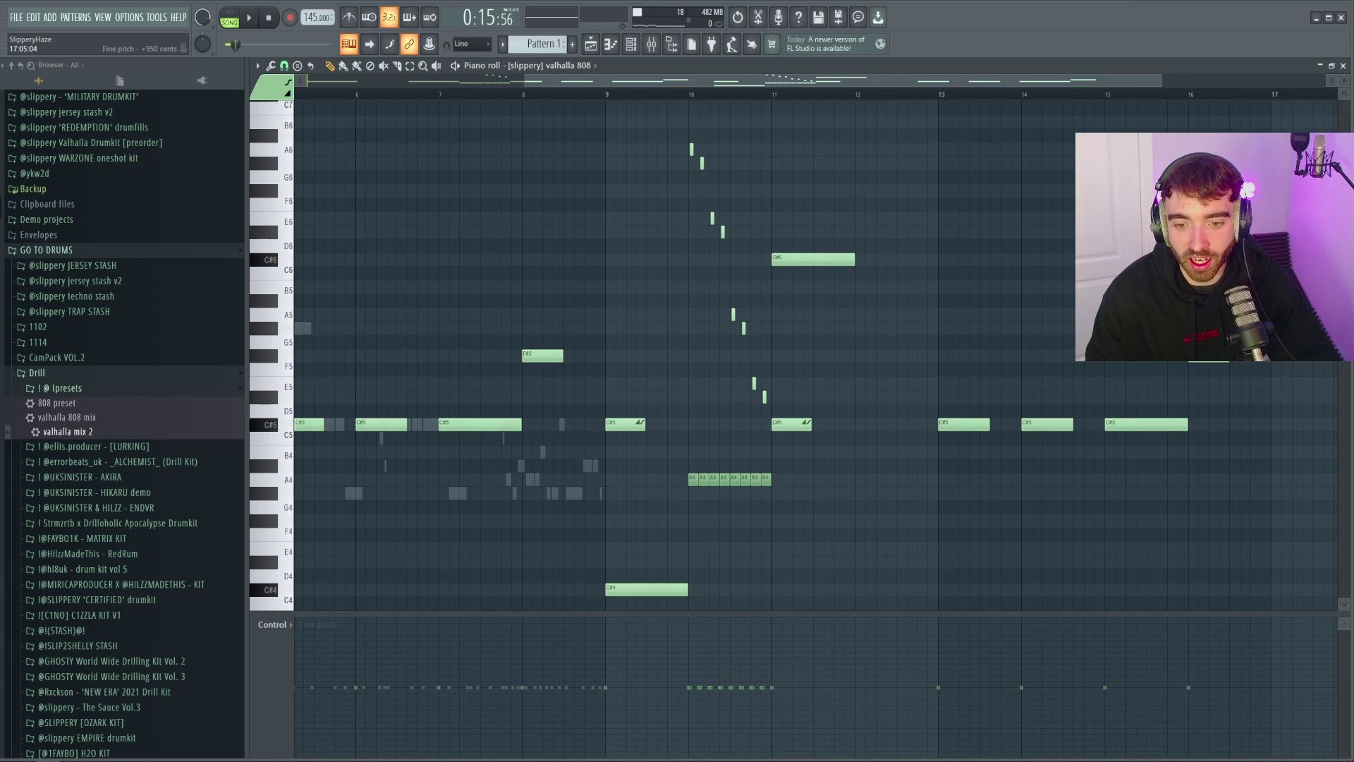
{"action": "left_click", "coordinate": [272, 624]}
{"action": "left_click", "coordinate": [426, 715]}
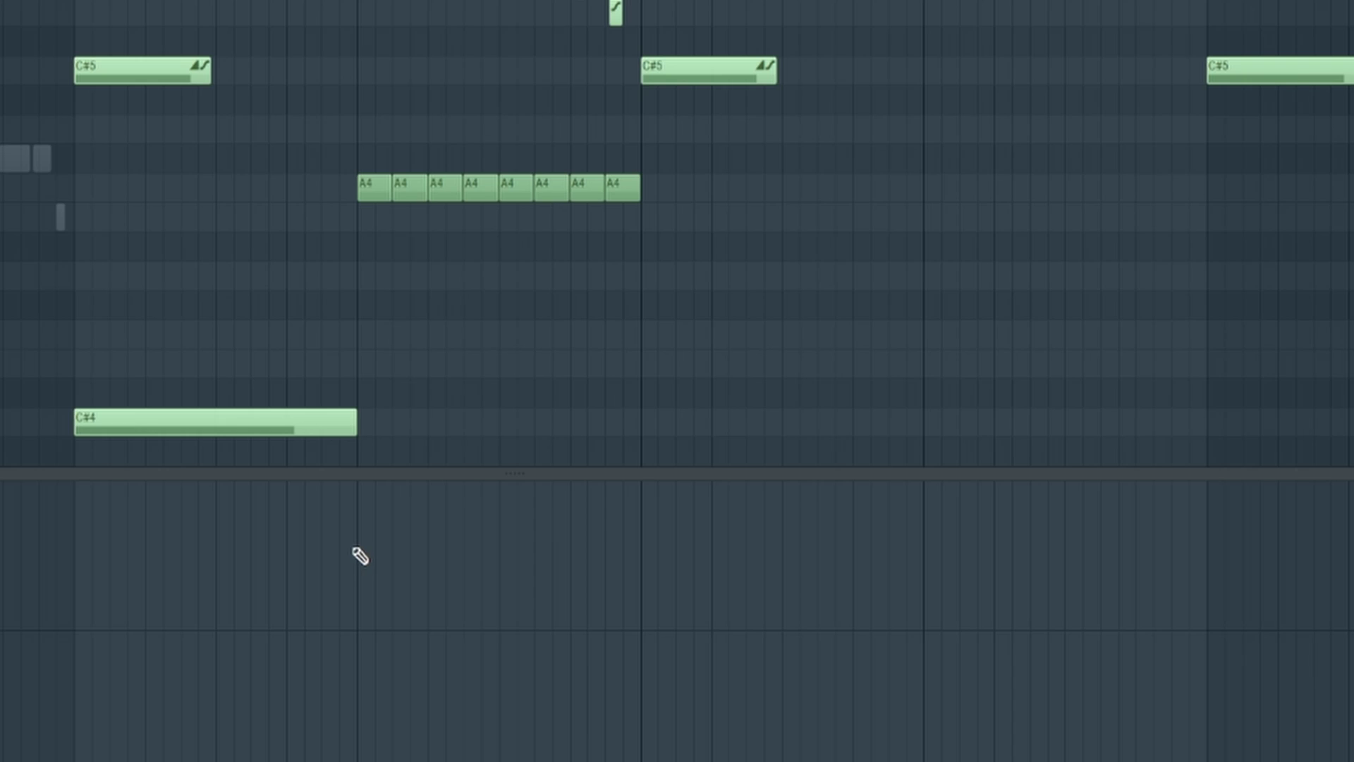
{"action": "mouse_move", "coordinate": [727, 653]}
{"action": "left_mouse_down"}
{"action": "mouse_move", "coordinate": [757, 715]}
{"action": "mouse_move", "coordinate": [776, 645]}
{"action": "mouse_move", "coordinate": [833, 701]}
{"action": "left_mouse_up"}
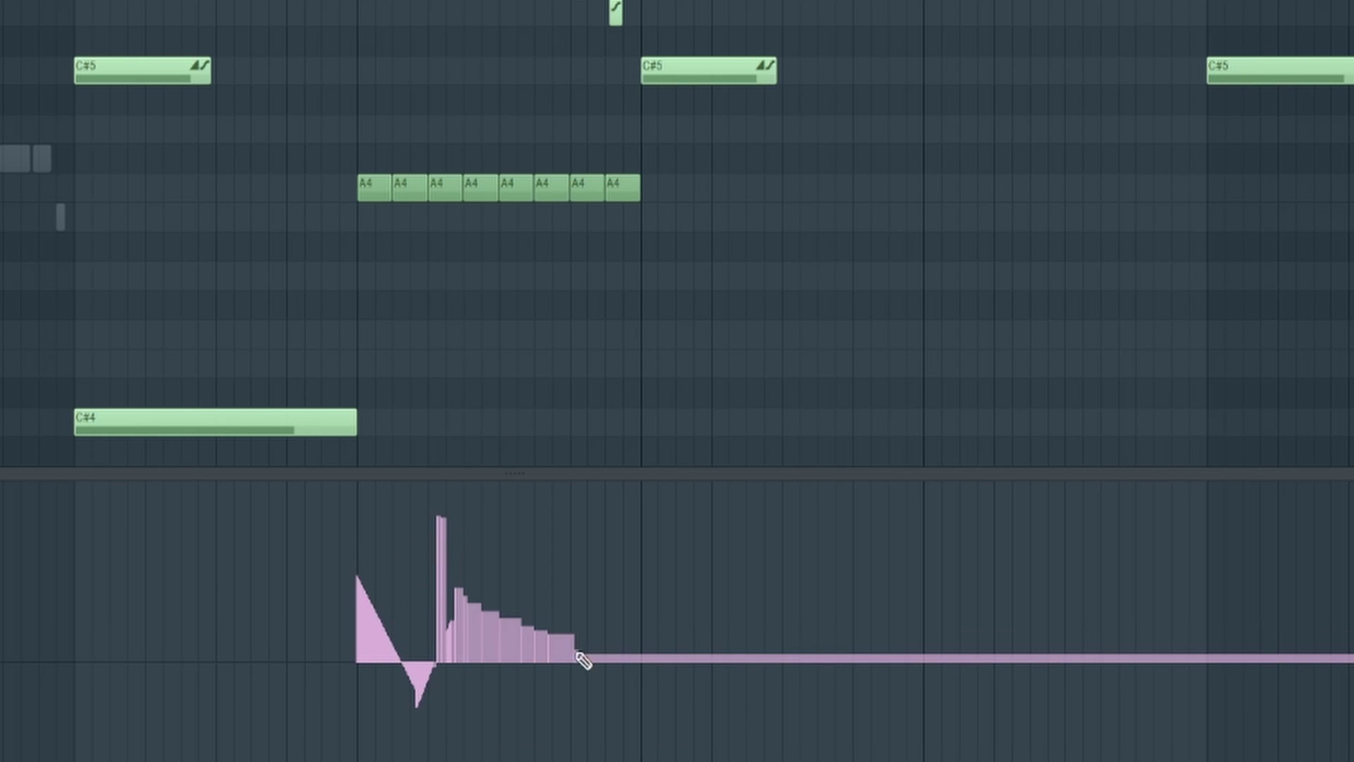
{"action": "mouse_move", "coordinate": [583, 660]}
{"action": "left_mouse_down"}
{"action": "mouse_move", "coordinate": [688, 635]}
{"action": "mouse_move", "coordinate": [699, 569]}
{"action": "left_mouse_up"}
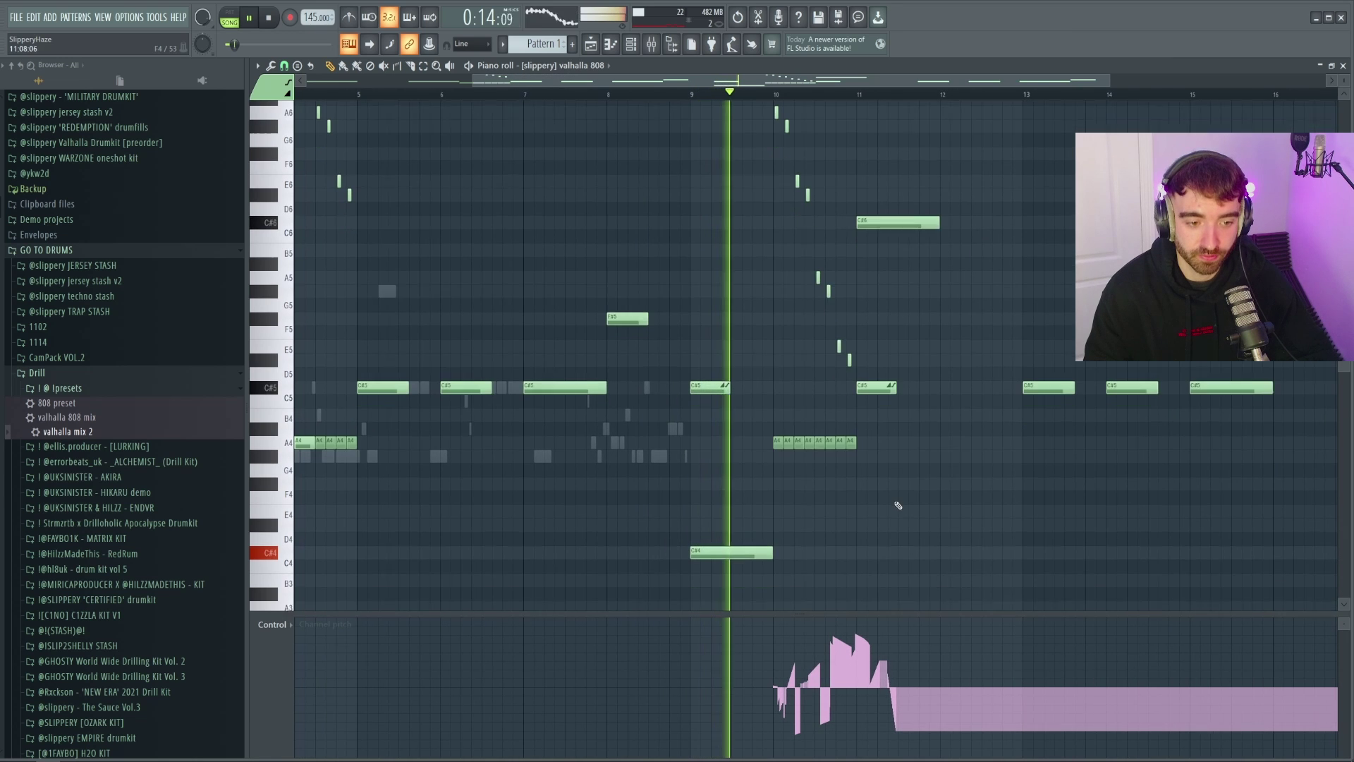
{"action": "scroll", "coordinate": [898, 505], "scroll_direction": "up", "scroll_amount": 2}
{"action": "scroll", "coordinate": [938, 509], "scroll_direction": "up", "scroll_amount": 1}
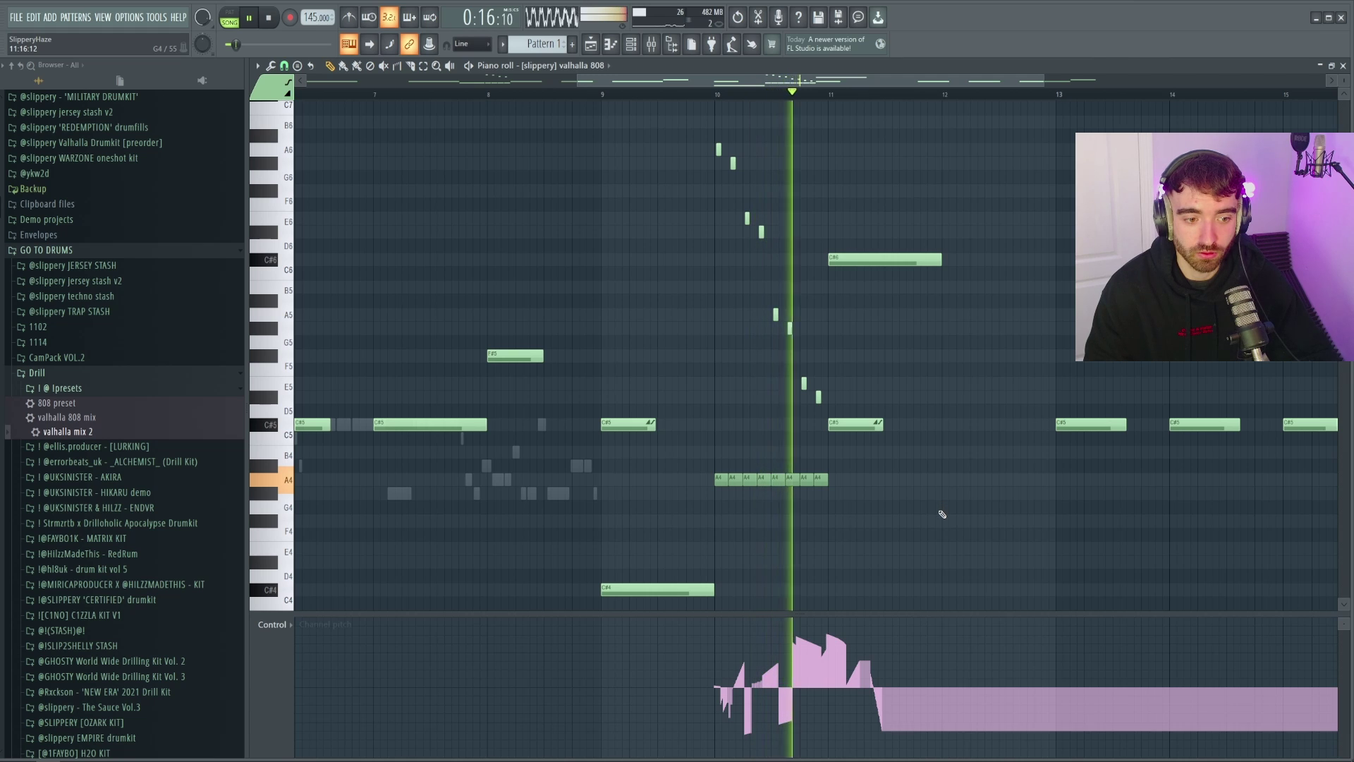
{"action": "scroll", "coordinate": [944, 517], "scroll_direction": "down", "scroll_amount": 1}
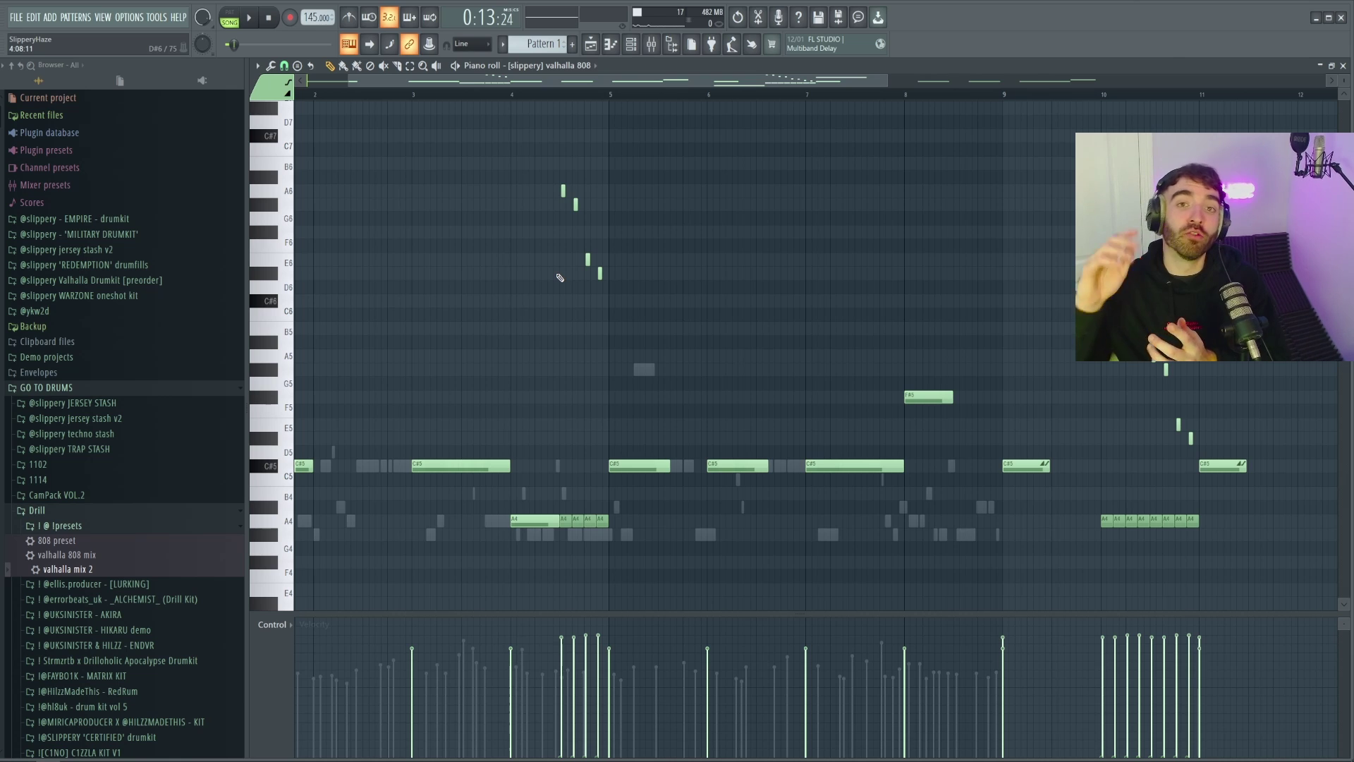
Extend the A4 roll across all of bar 4 and add C#6, F#6 and G#6 slide notes before the existing A6 slide
{"action": "scroll", "coordinate": [560, 278], "scroll_direction": "up", "scroll_amount": 3}
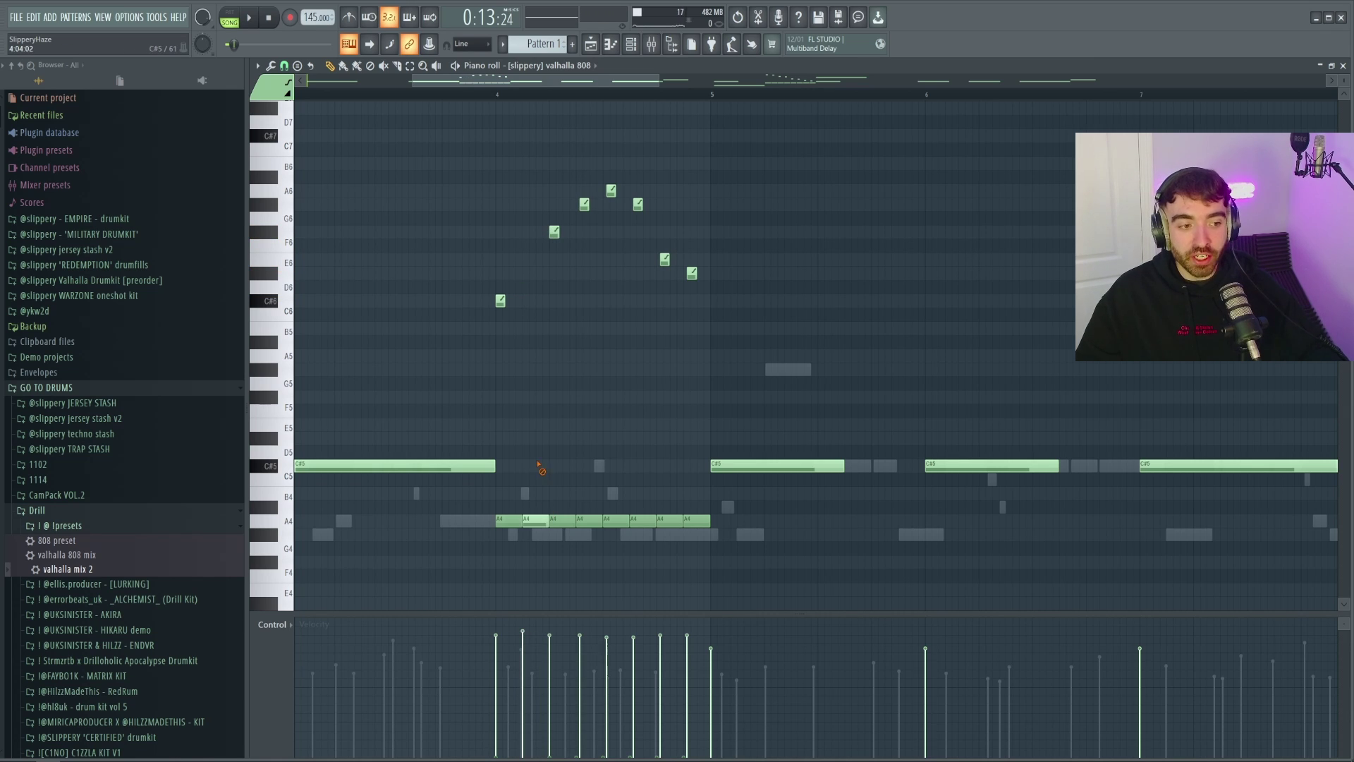
{"action": "scroll", "coordinate": [521, 104], "scroll_direction": "up", "scroll_amount": 2}
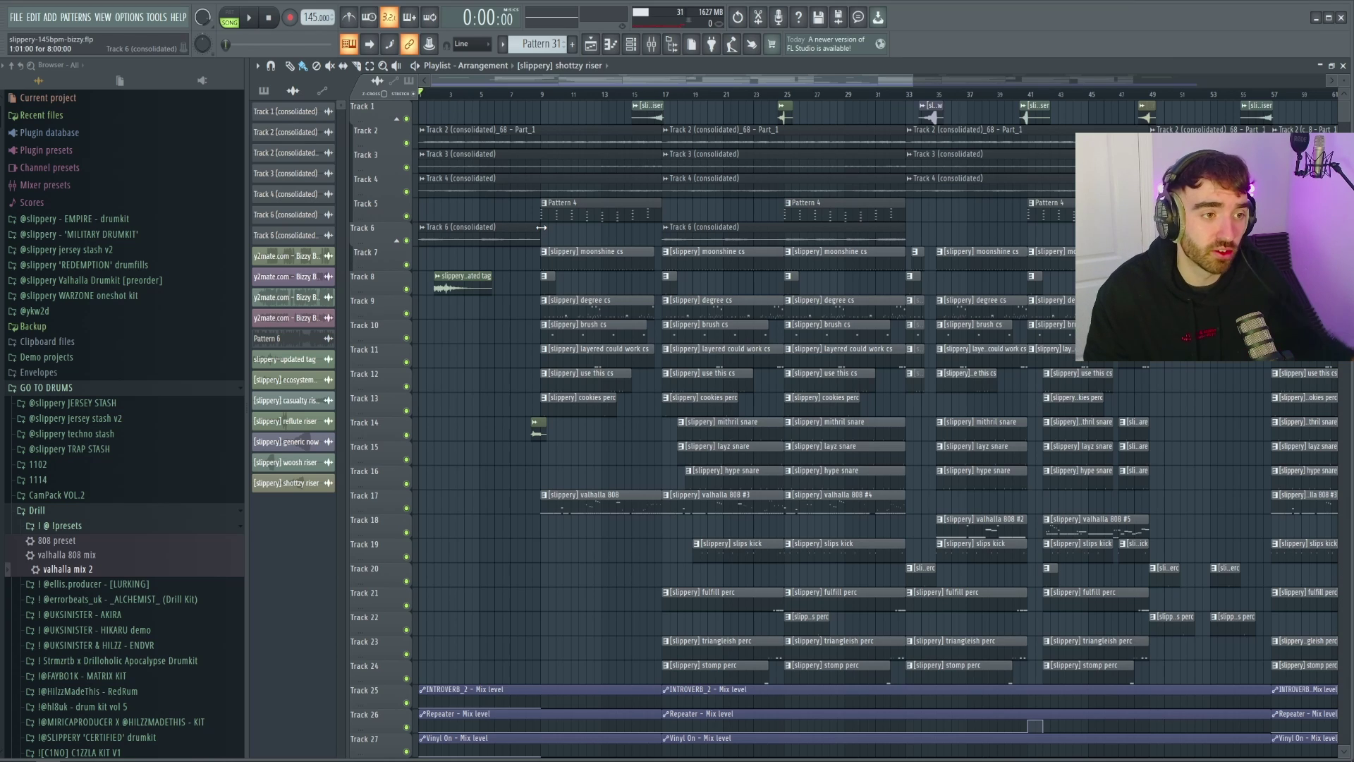
Open the first valhalla 808 pattern of the slippery-145bpm-bizzy project and follow its slides and note rolls during playback
{"action": "double_click", "coordinate": [588, 496]}
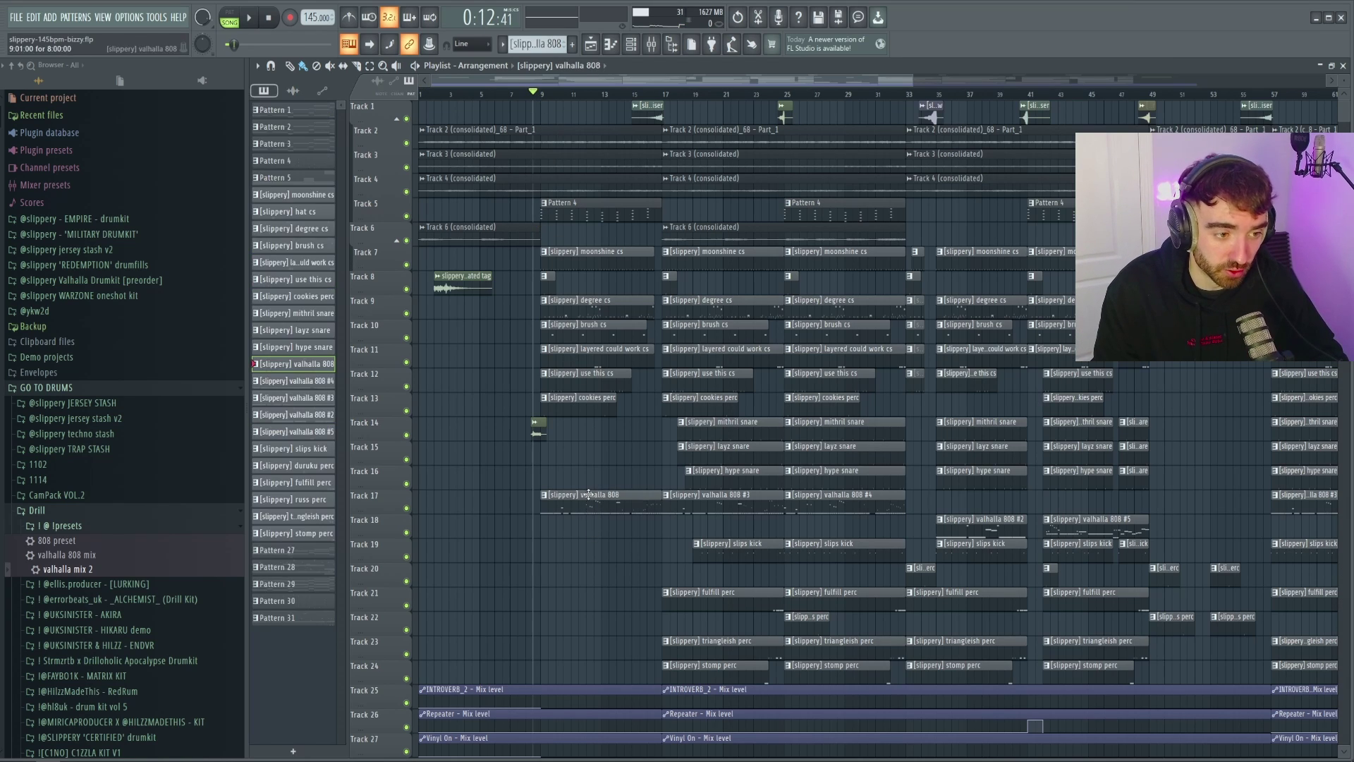
{"action": "key", "text": "space"}
{"action": "scroll", "coordinate": [354, 301], "scroll_direction": "up", "scroll_amount": 3}
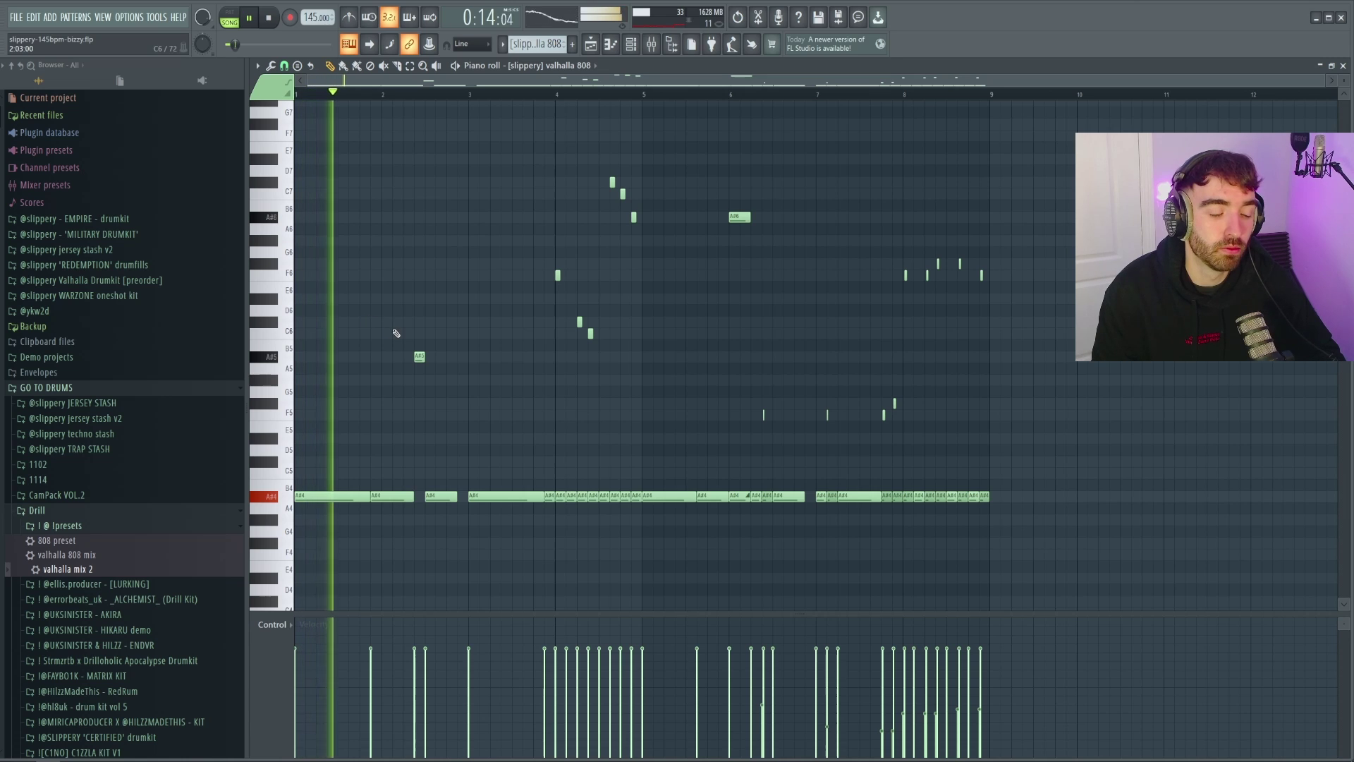
{"action": "scroll", "coordinate": [519, 414], "scroll_direction": "up", "scroll_amount": 2}
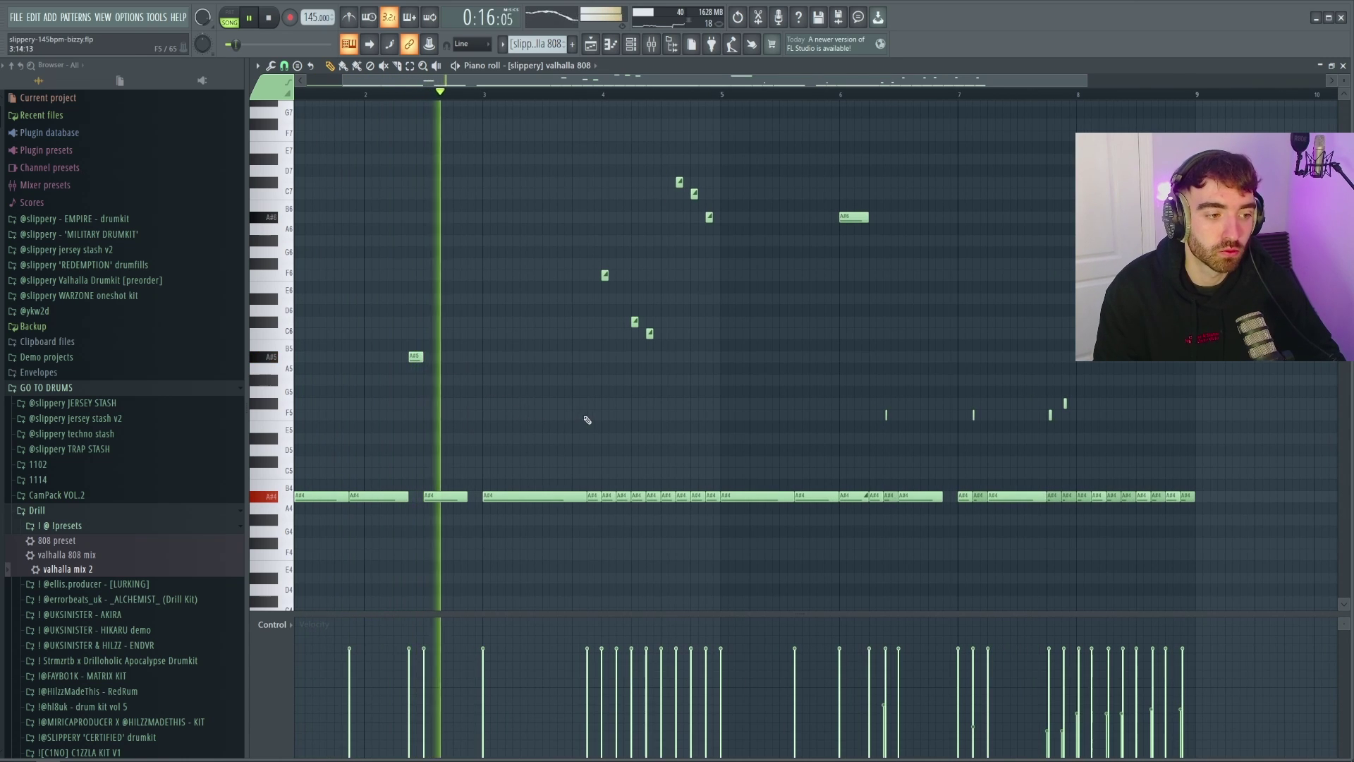
{"action": "scroll", "coordinate": [635, 438], "scroll_direction": "down", "scroll_amount": 1}
{"action": "scroll", "coordinate": [695, 431], "scroll_direction": "up", "scroll_amount": 2}
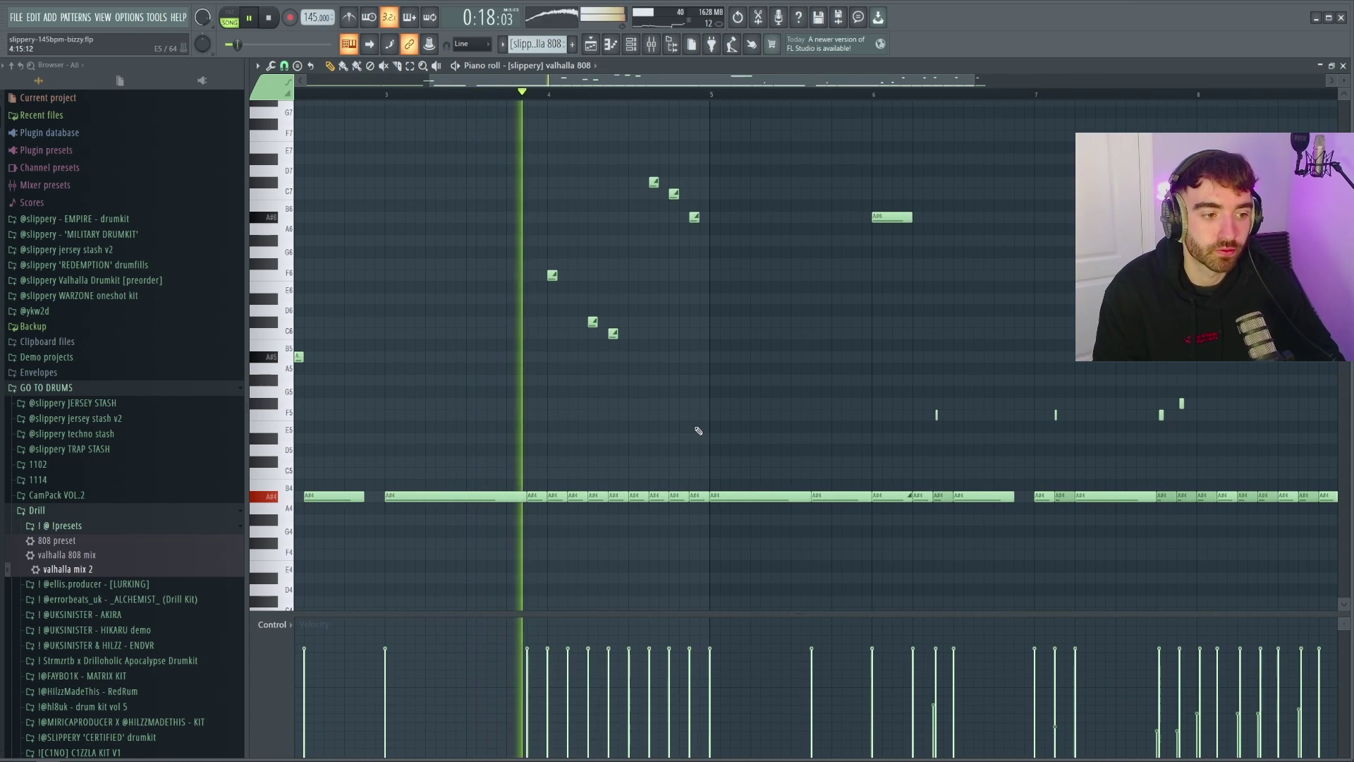
{"action": "scroll", "coordinate": [776, 427], "scroll_direction": "down", "scroll_amount": 2}
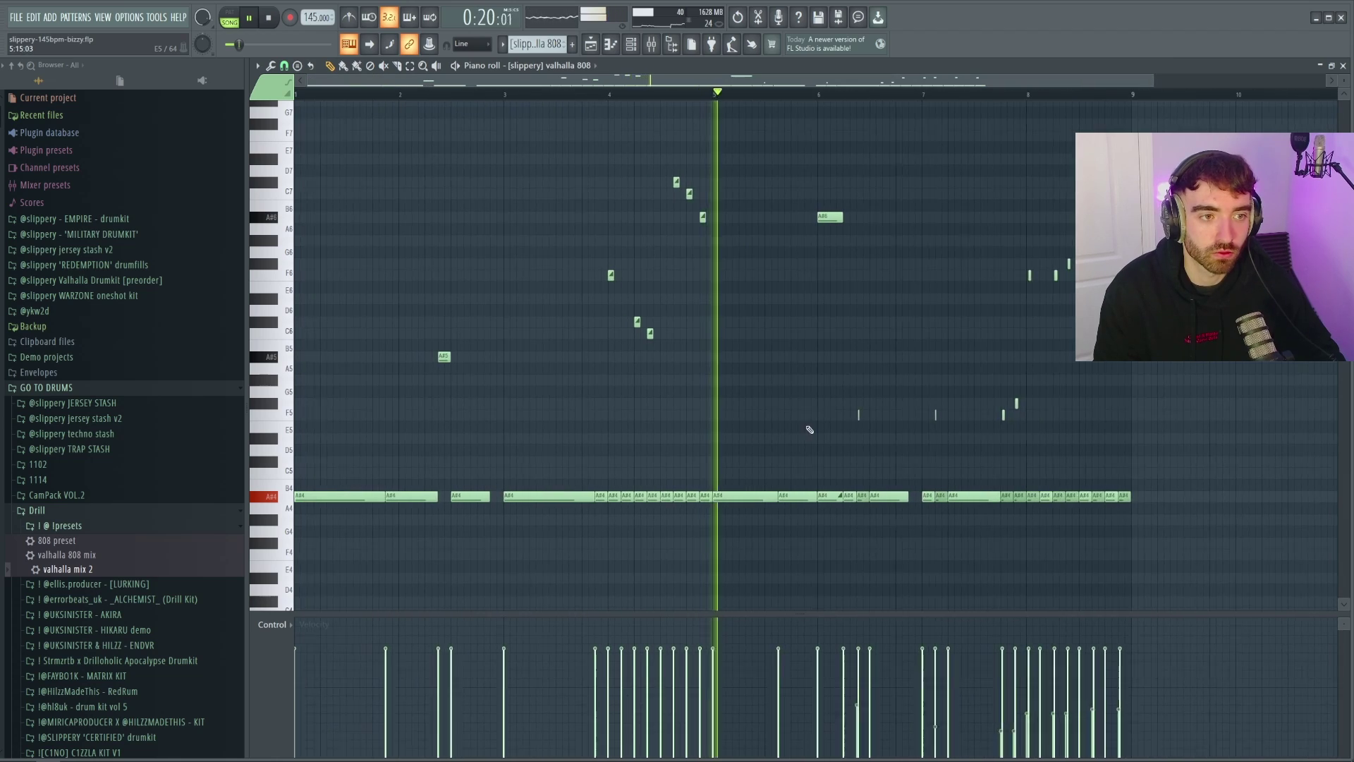
{"action": "scroll", "coordinate": [902, 422], "scroll_direction": "up", "scroll_amount": 3}
{"action": "scroll", "coordinate": [945, 441], "scroll_direction": "up", "scroll_amount": 2}
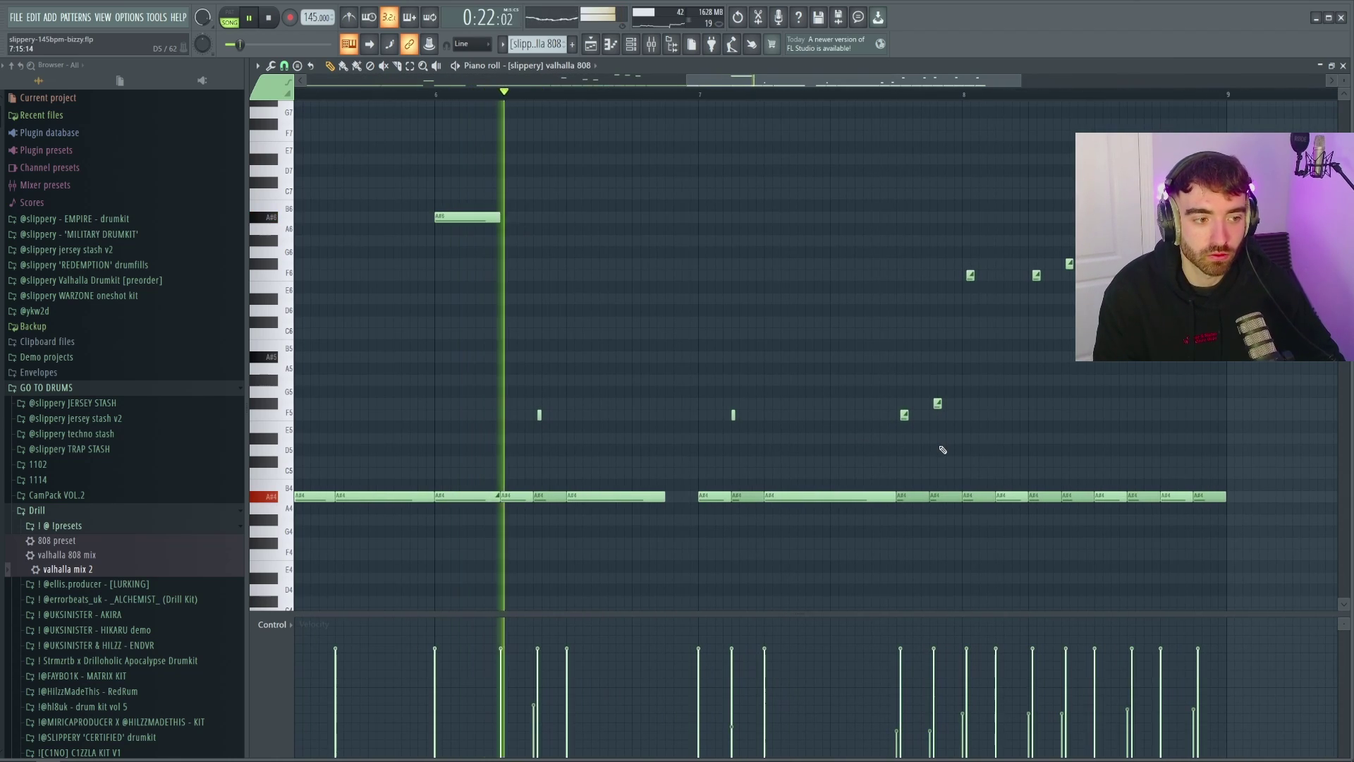
{"action": "scroll", "coordinate": [1058, 457], "scroll_direction": "down", "scroll_amount": 3}
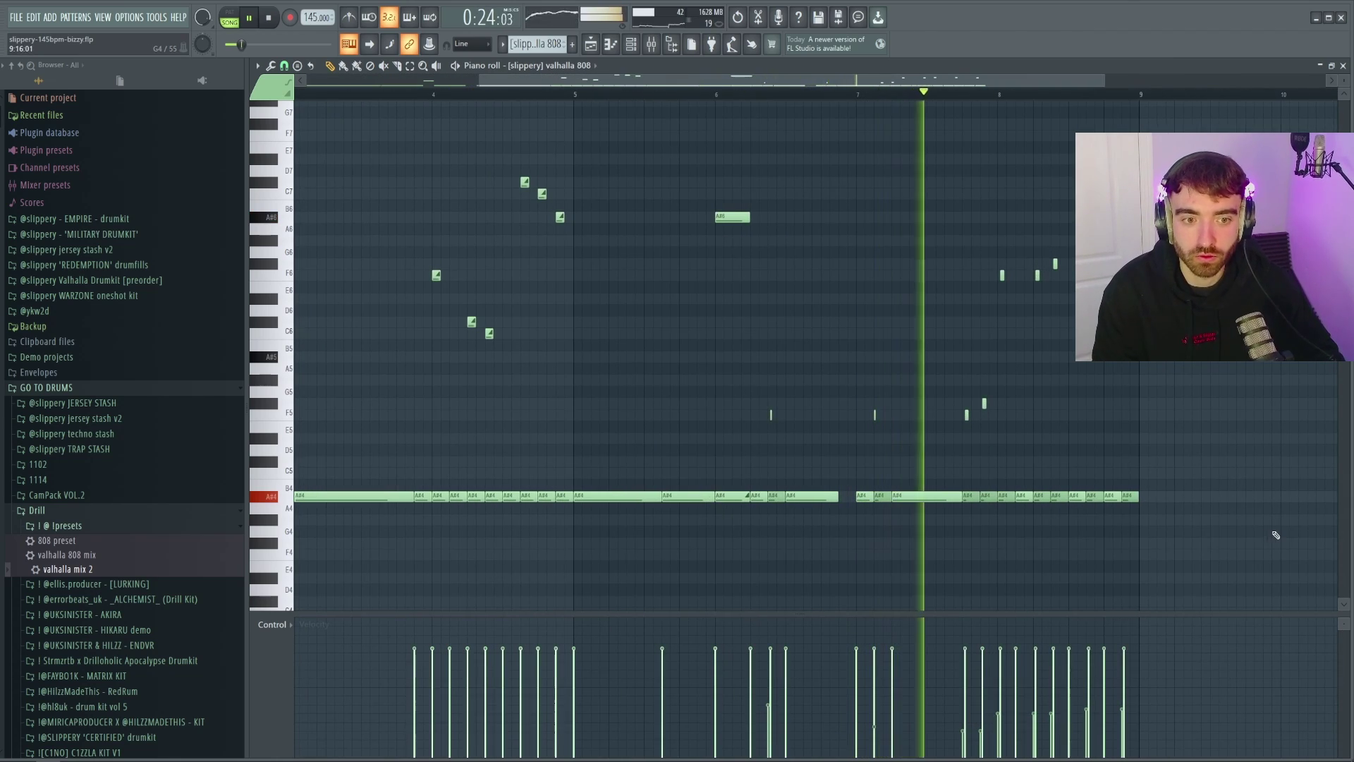
{"action": "scroll", "coordinate": [1261, 520], "scroll_direction": "up", "scroll_amount": 3}
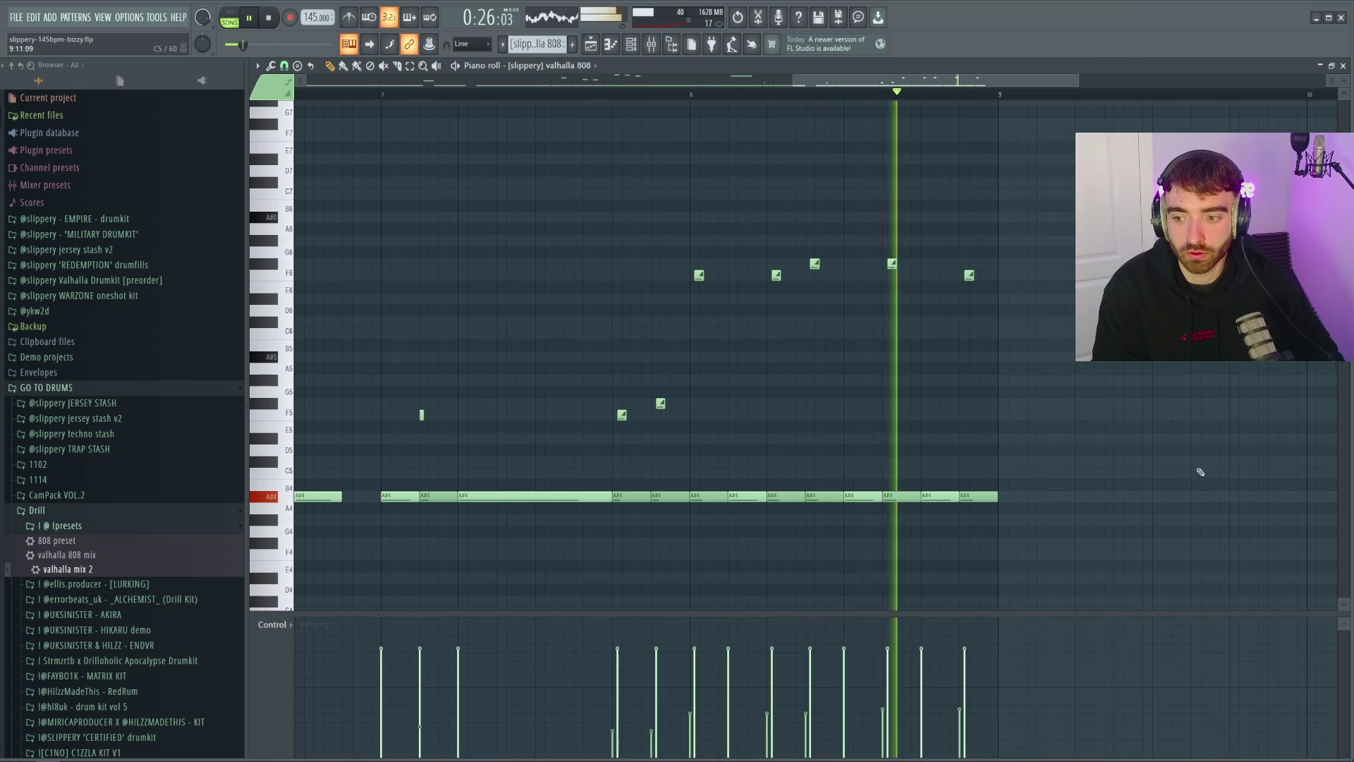
Open the valhalla 808 #3 pattern from the playlist, follow its slide variations during playback, and stop at the end
{"action": "key", "text": "F5"}
{"action": "scroll", "coordinate": [670, 499], "scroll_direction": "up", "scroll_amount": 2}
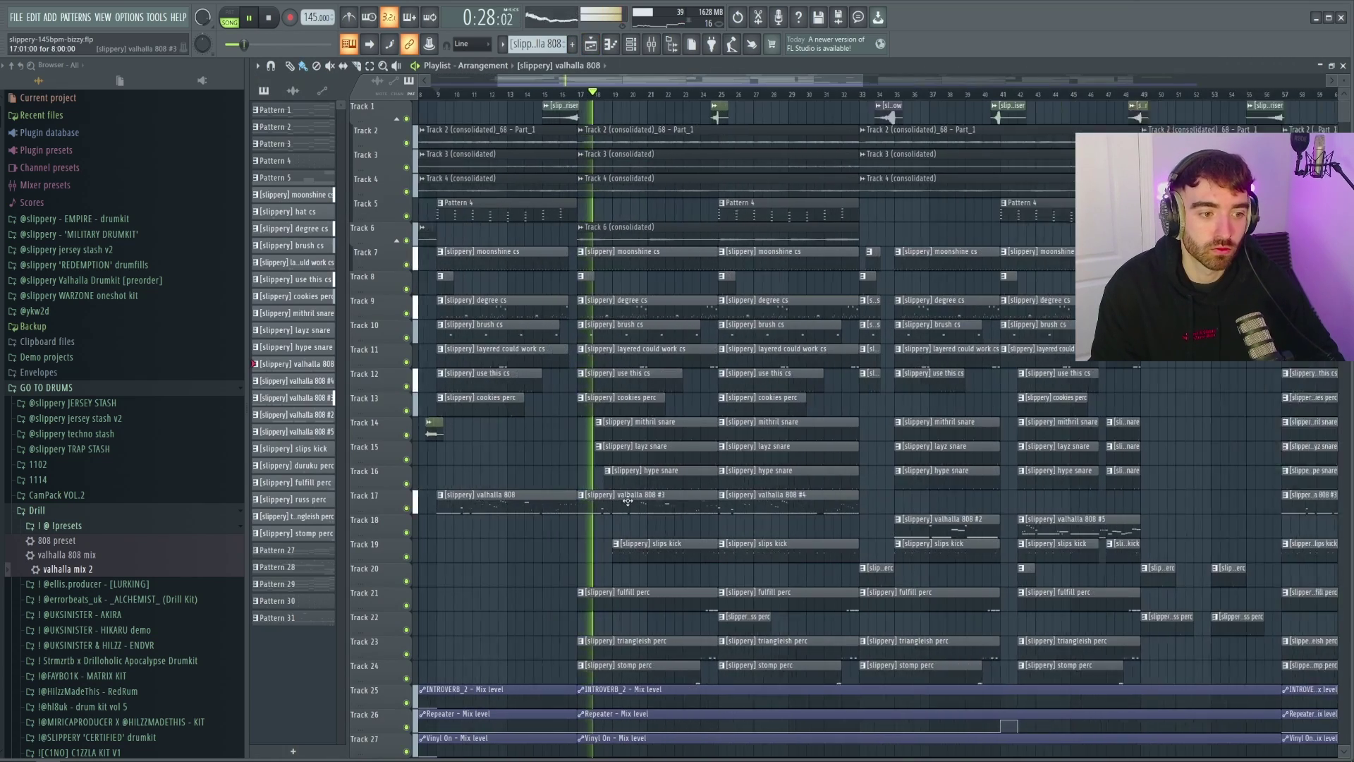
{"action": "double_click", "coordinate": [632, 504]}
{"action": "scroll", "coordinate": [635, 503], "scroll_direction": "down", "scroll_amount": 4}
{"action": "scroll", "coordinate": [663, 399], "scroll_direction": "up", "scroll_amount": 2}
{"action": "scroll", "coordinate": [638, 393], "scroll_direction": "down", "scroll_amount": 2}
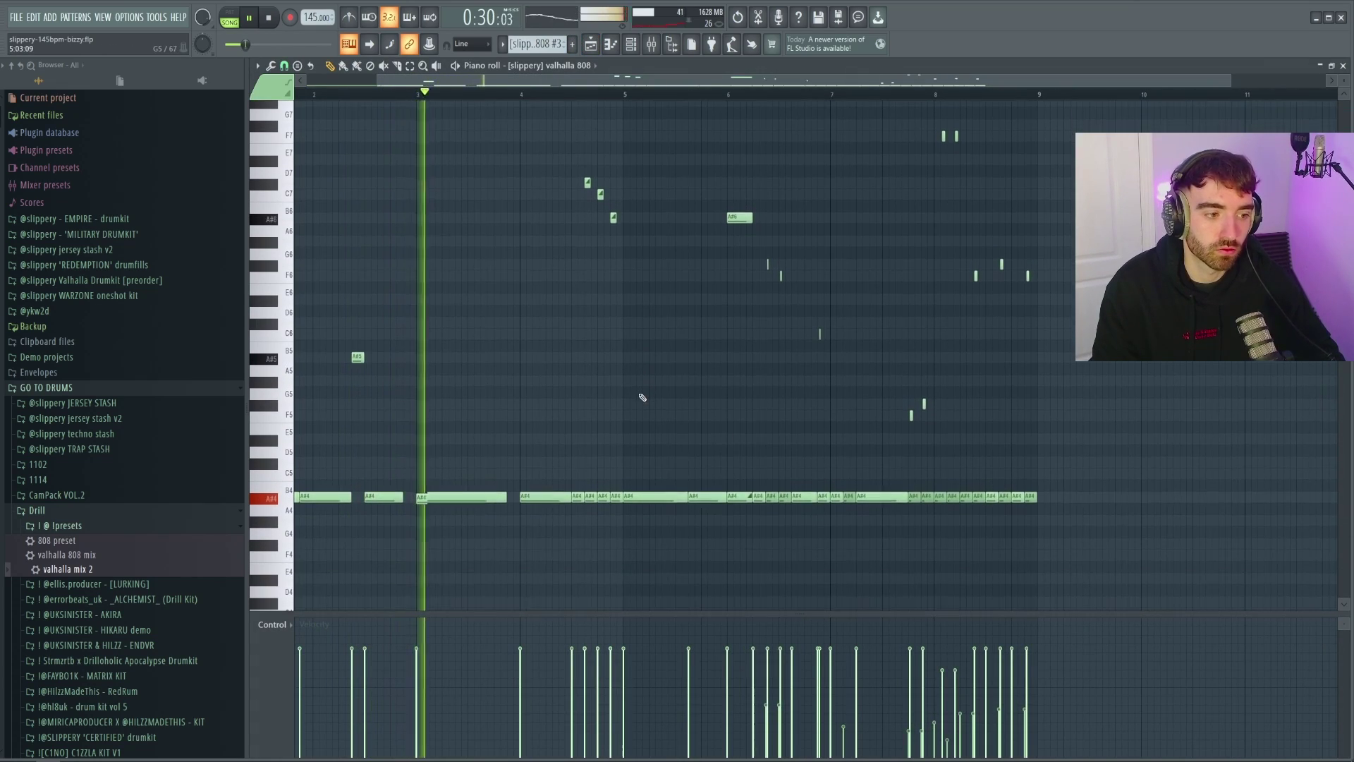
{"action": "scroll", "coordinate": [641, 393], "scroll_direction": "down", "scroll_amount": 1}
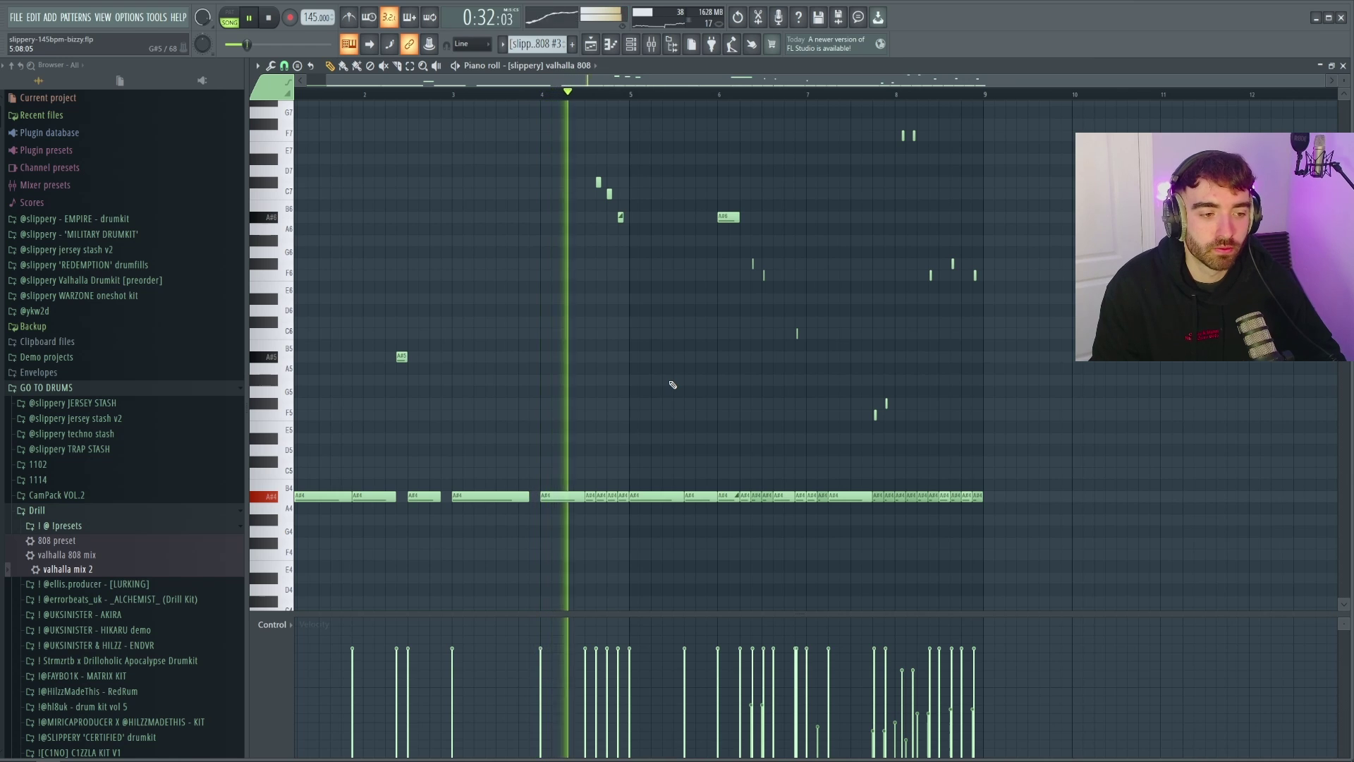
{"action": "scroll", "coordinate": [724, 390], "scroll_direction": "down", "scroll_amount": 1}
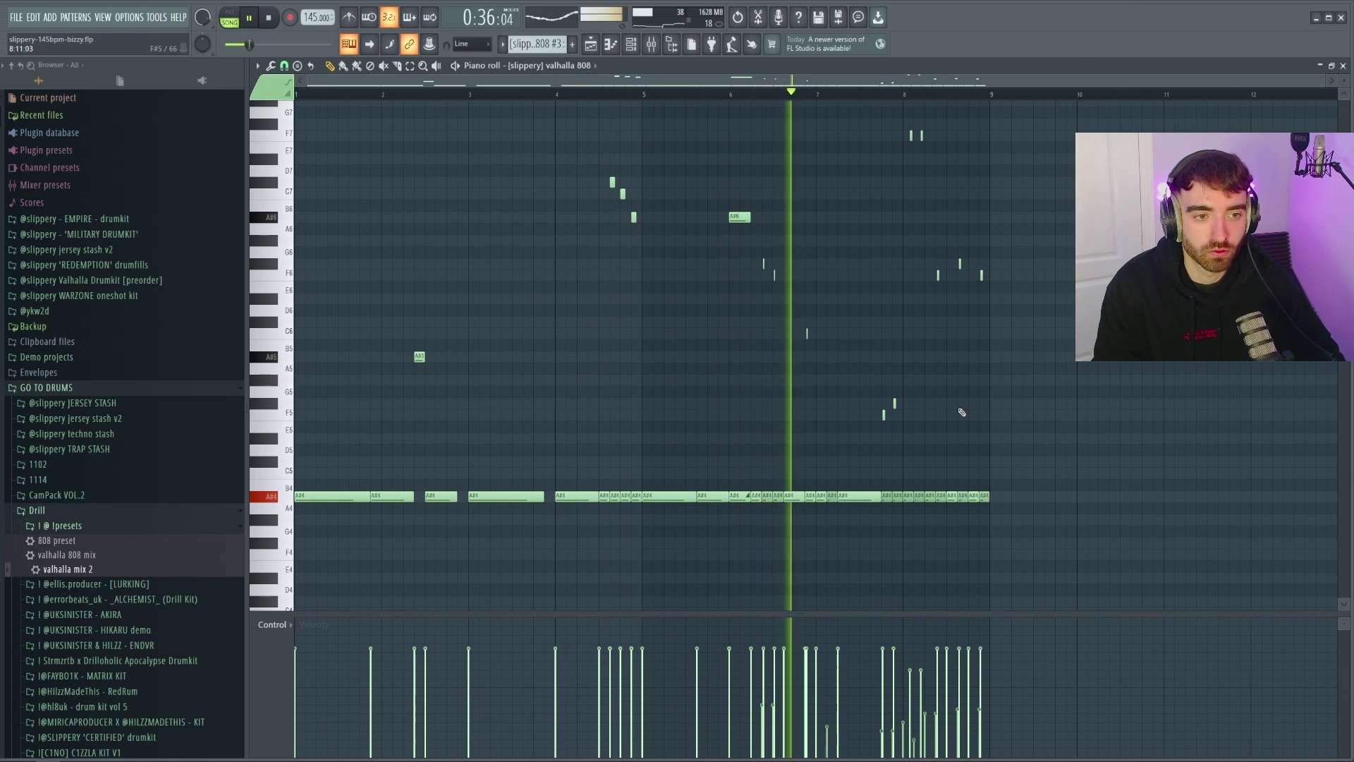
{"action": "scroll", "coordinate": [1059, 427], "scroll_direction": "up", "scroll_amount": 3}
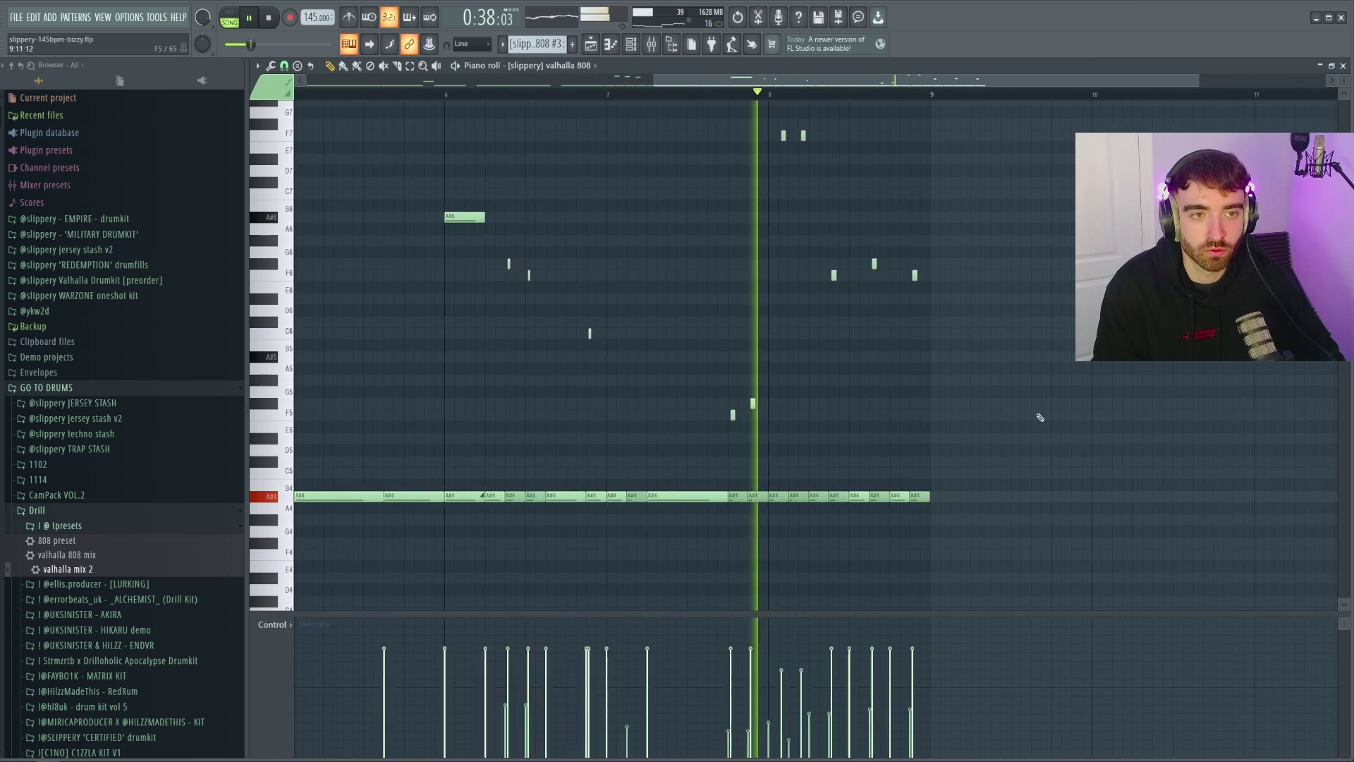
{"action": "scroll", "coordinate": [967, 386], "scroll_direction": "up", "scroll_amount": 1}
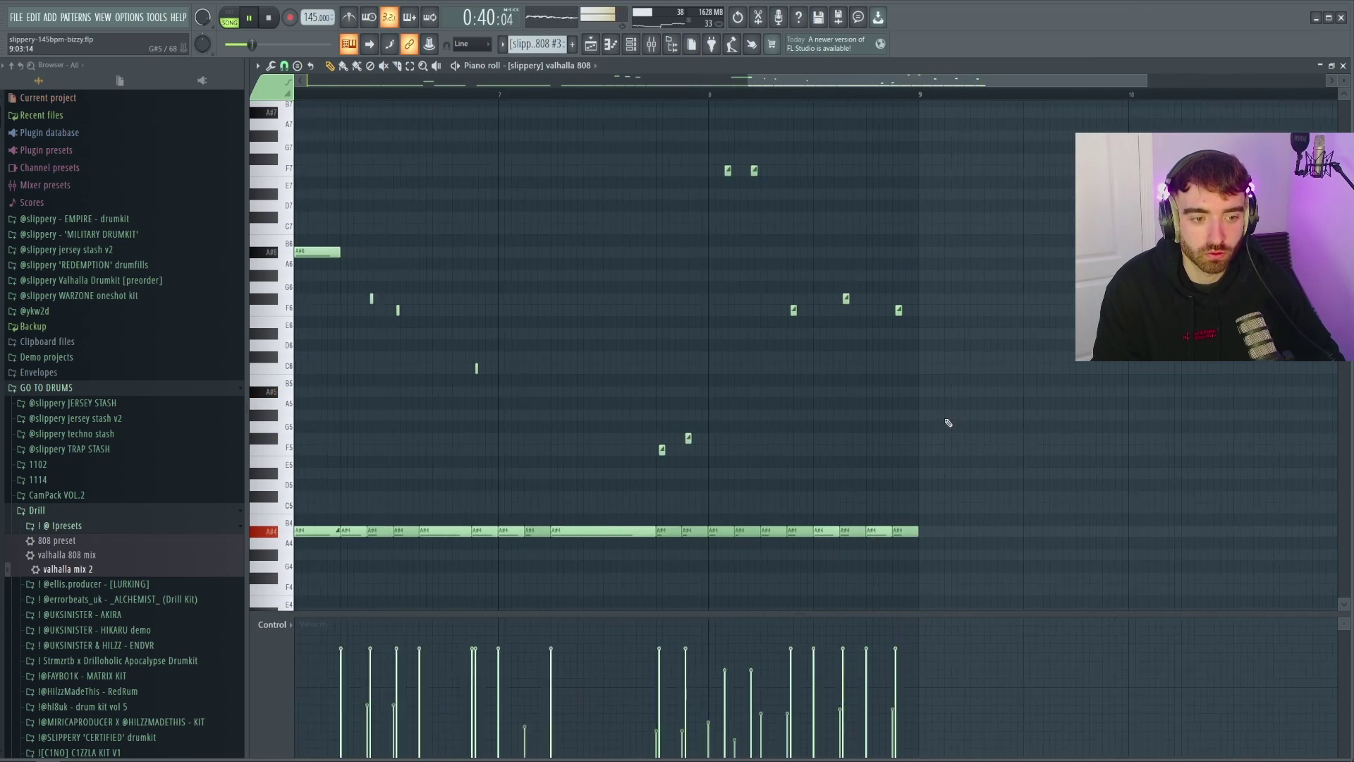
{"action": "key", "text": "space"}
{"action": "key", "text": "F5"}
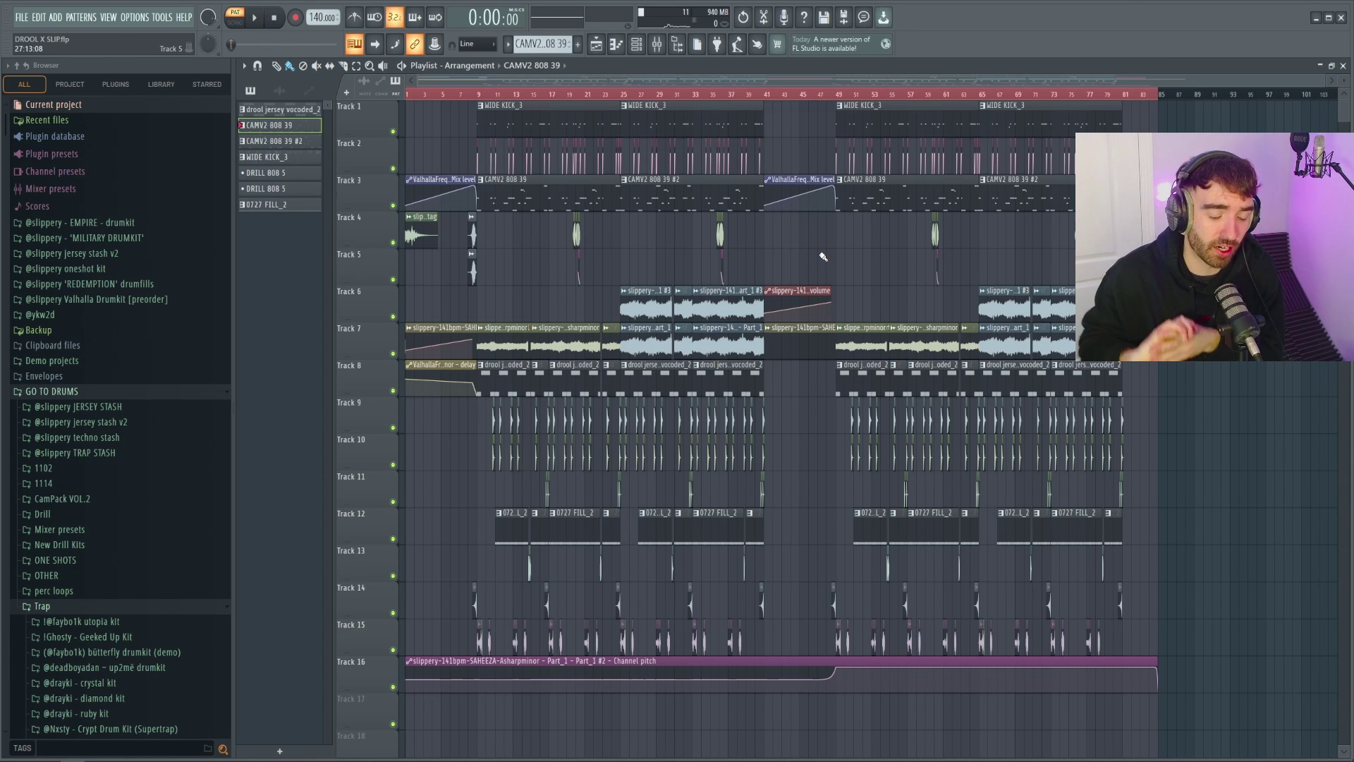
Play the DROOL X SLIP arrangement from around bar 9 and examine the CAMV2 808 39 and dun dun notes in the piano roll
{"action": "scroll", "coordinate": [452, 80], "scroll_direction": "up", "scroll_amount": 4}
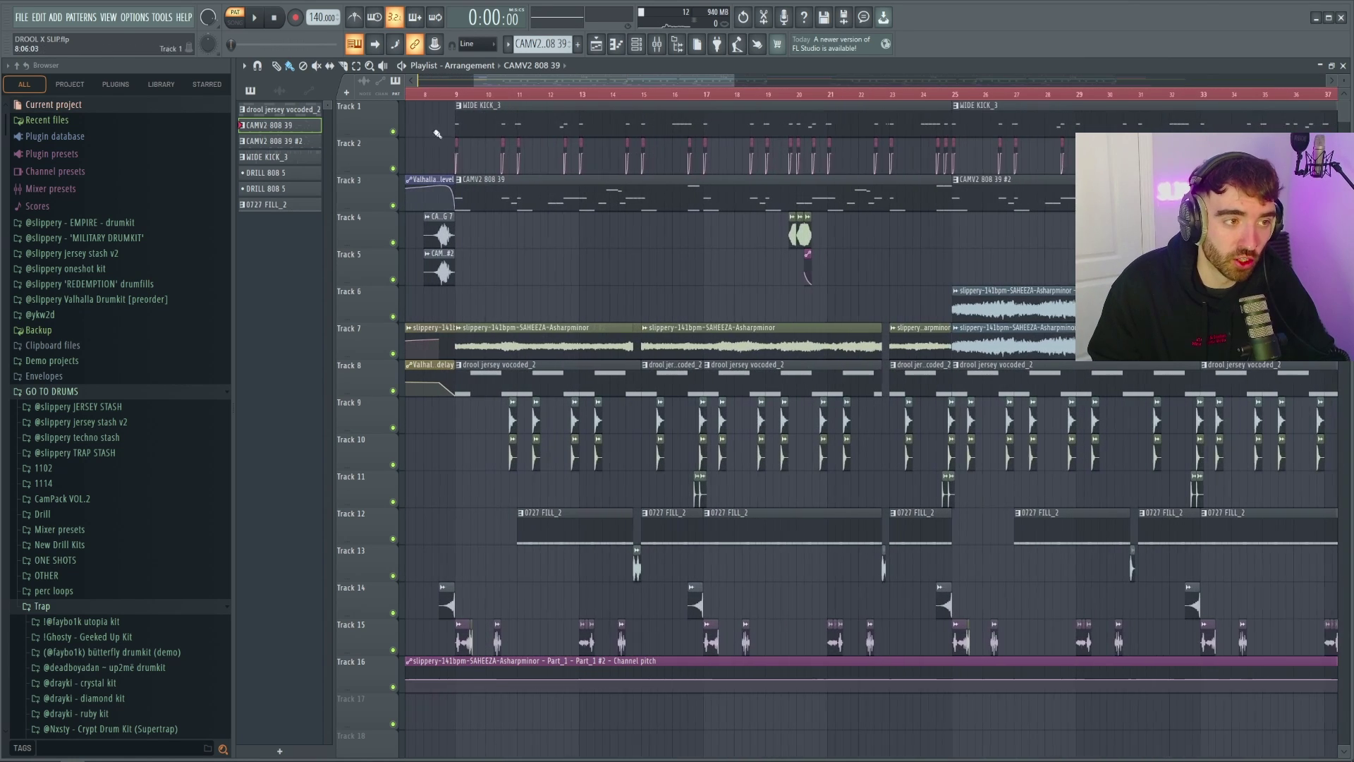
{"action": "key", "text": "space"}
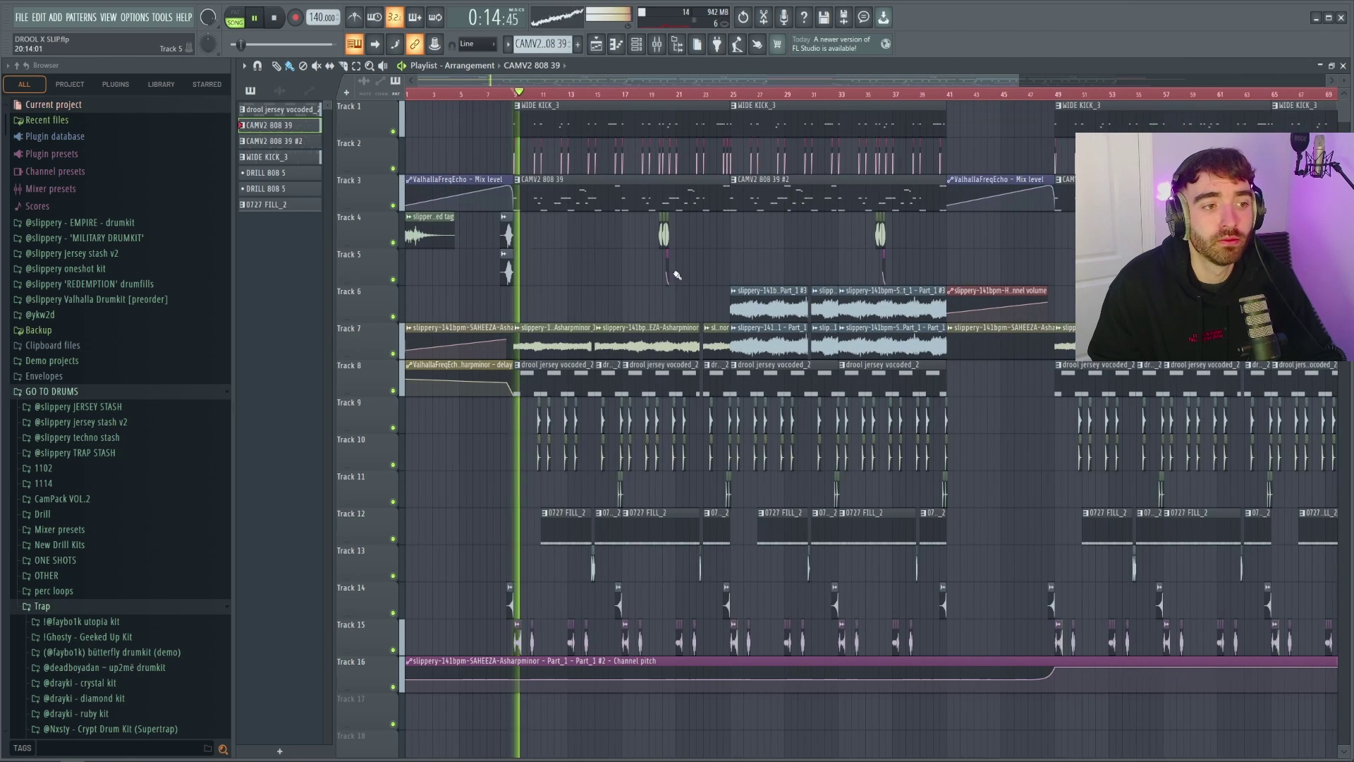
{"action": "scroll", "coordinate": [523, 293], "scroll_direction": "up", "scroll_amount": 1}
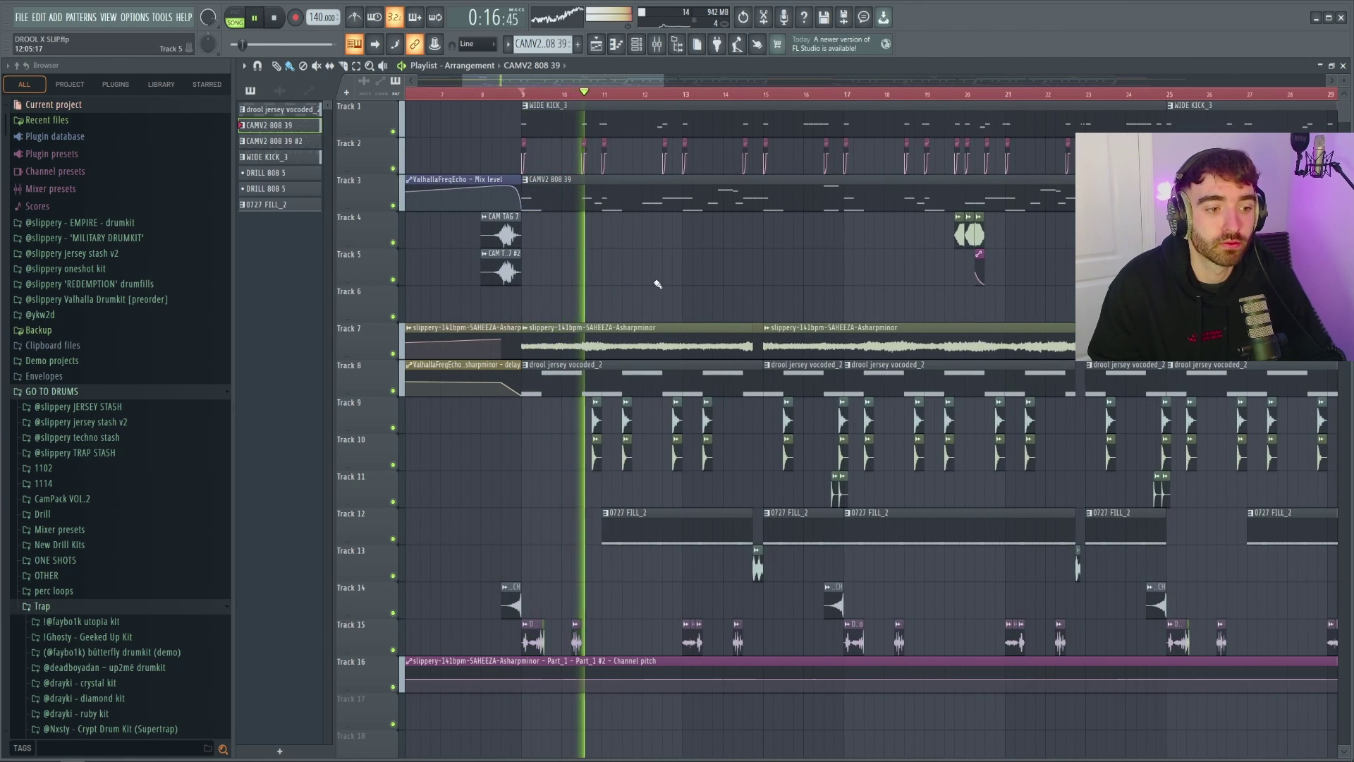
{"action": "key", "text": "space"}
{"action": "key", "text": "F7"}
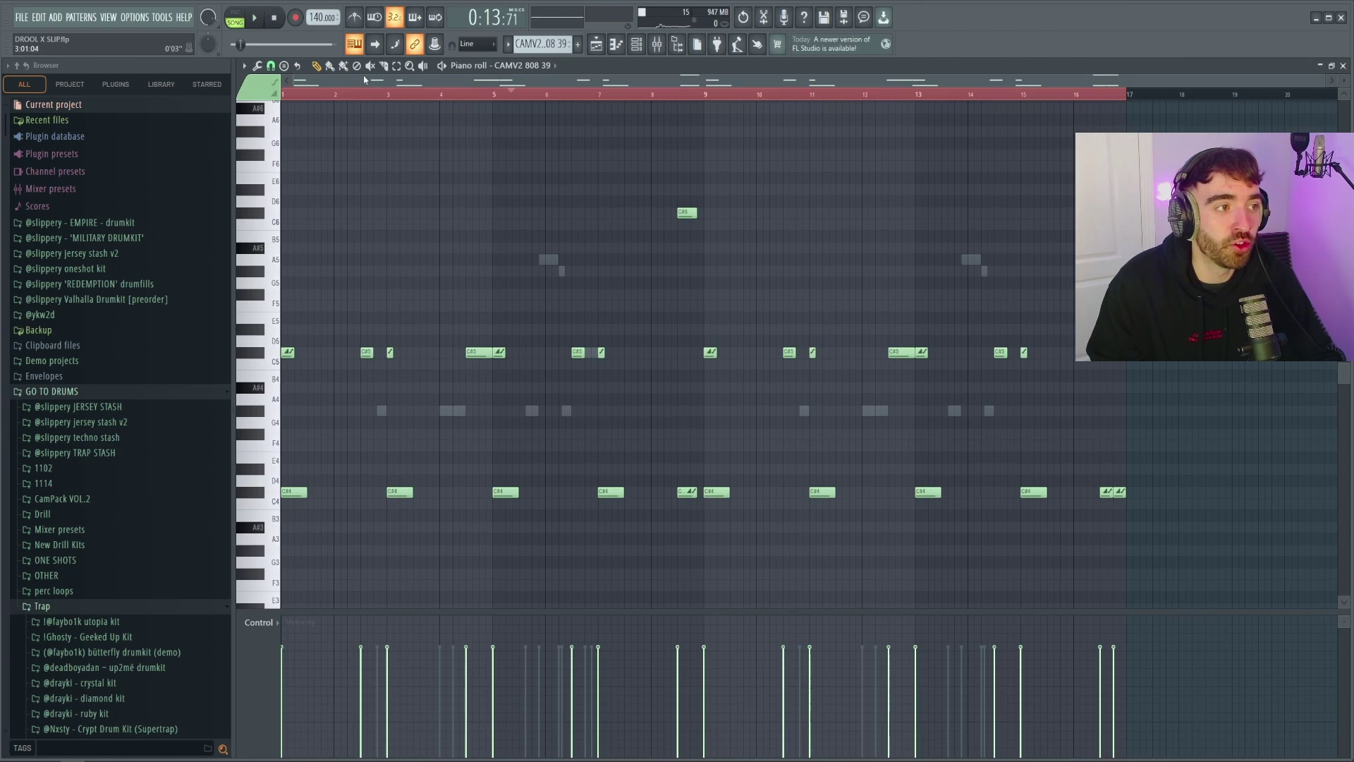
{"action": "double_click", "coordinate": [591, 352]}
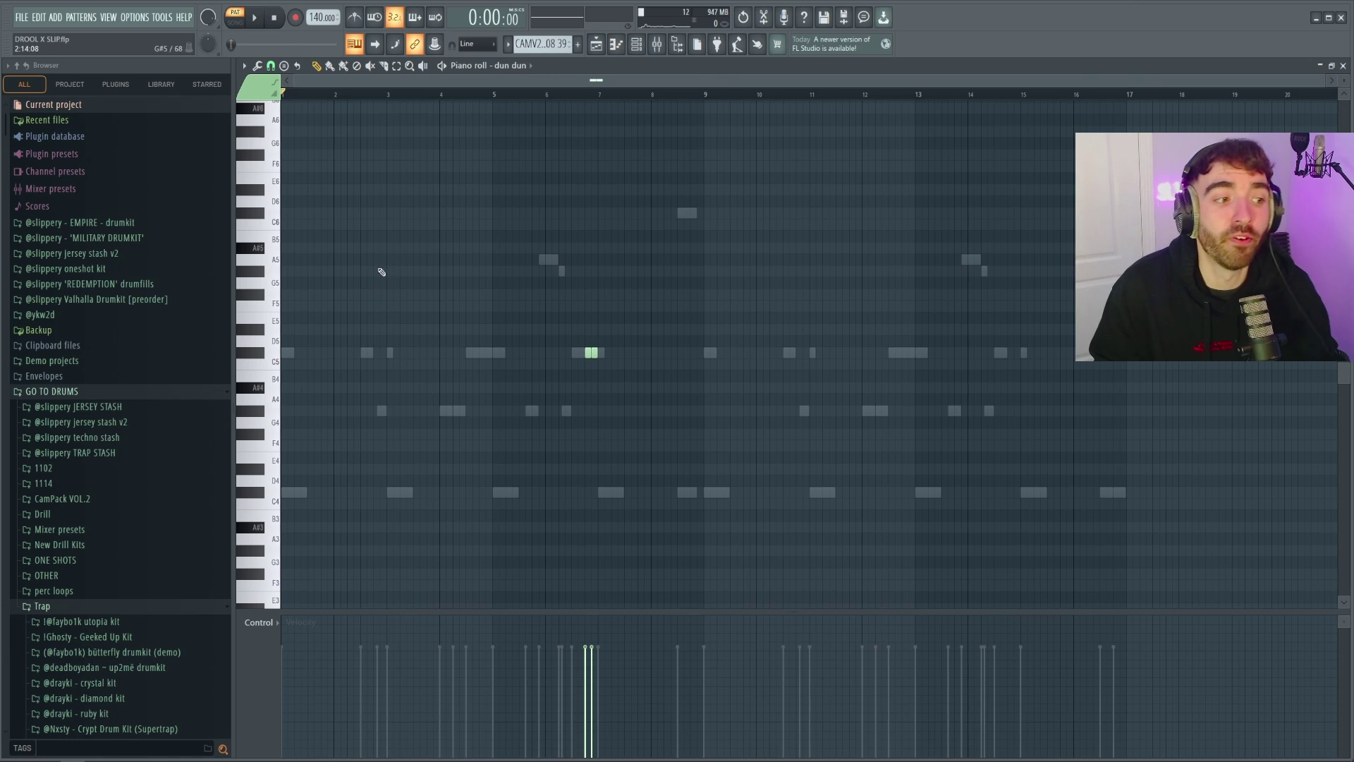
{"action": "double_click", "coordinate": [292, 357]}
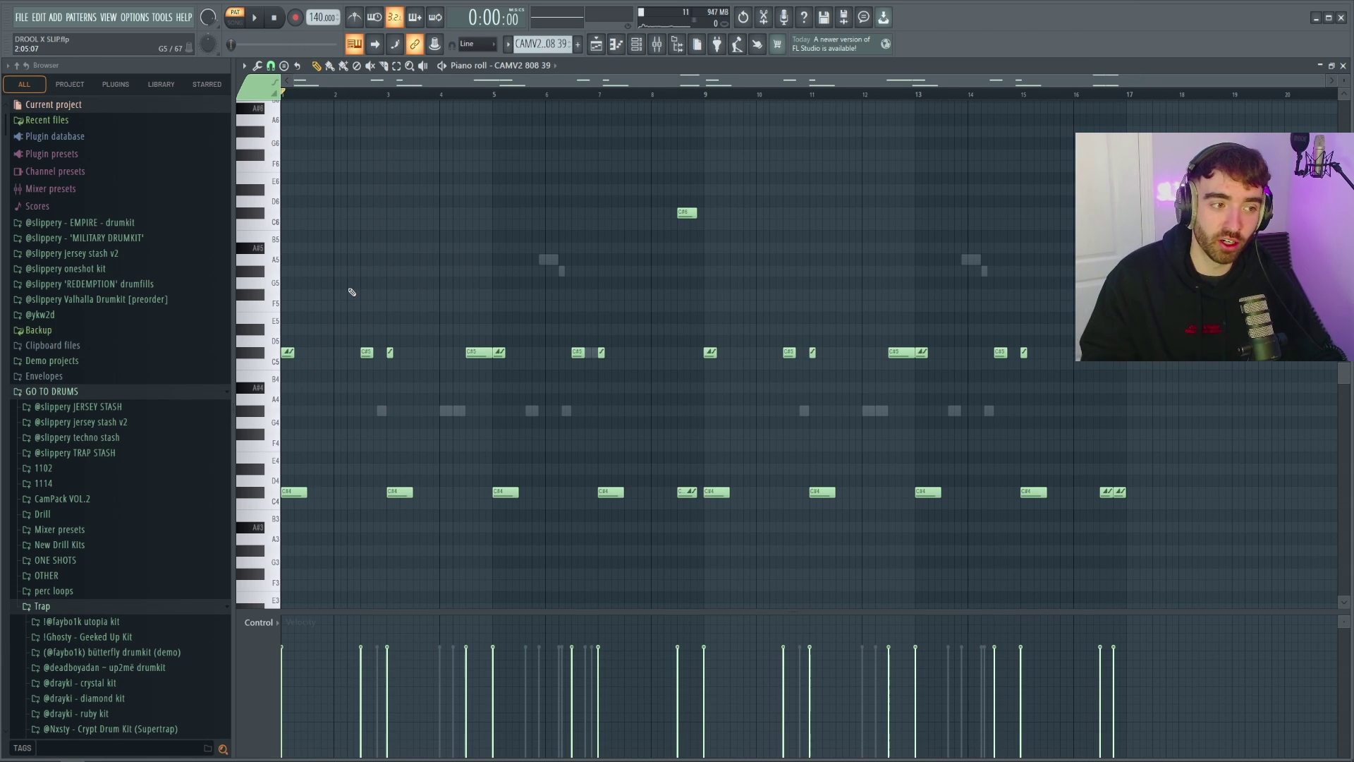
Play the song from bar 9 and compare the CAMV2 808 39 notes with the G#4 notes of the DRILL 808 5 #2 channel
{"action": "key", "text": "l"}
{"action": "key", "text": "space"}
{"action": "key", "text": "F5"}
{"action": "key", "text": "F7"}
{"action": "scroll", "coordinate": [321, 357], "scroll_direction": "up", "scroll_amount": 3}
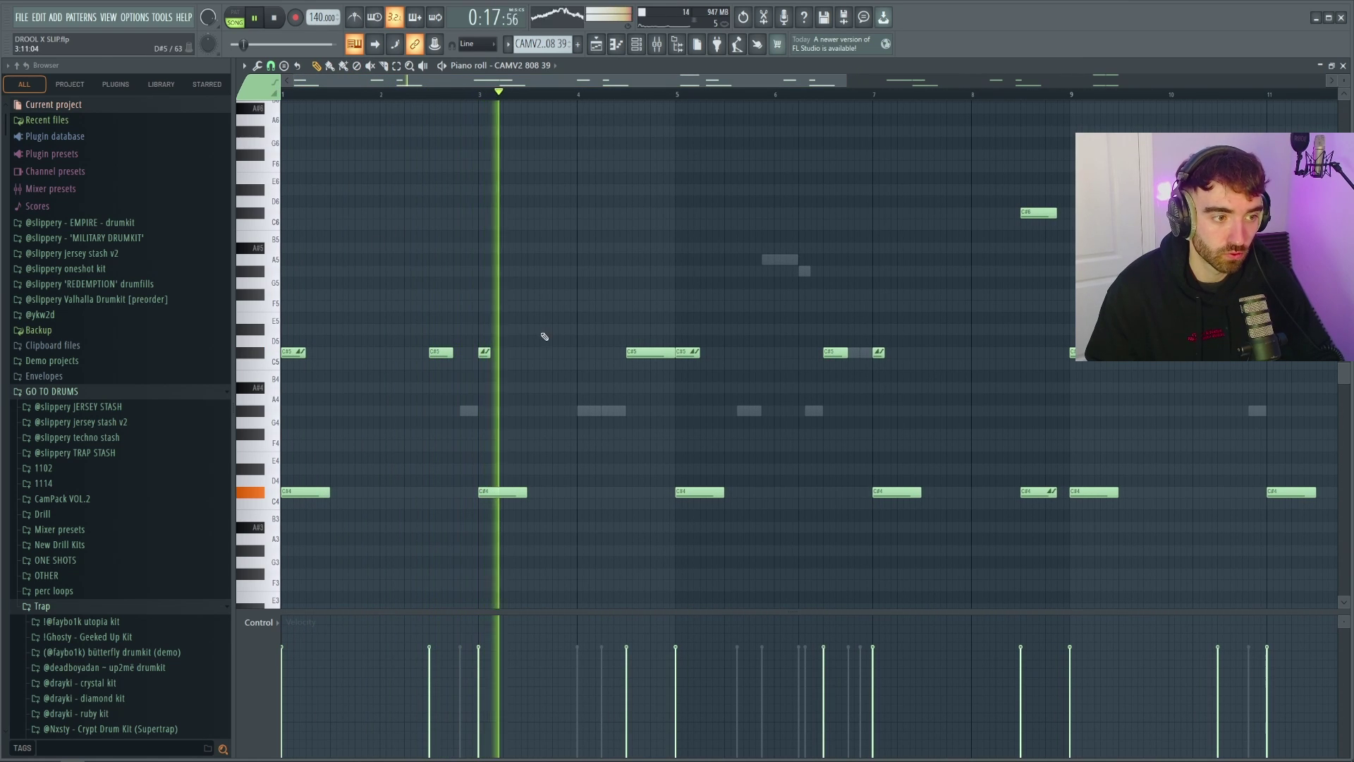
{"action": "double_click", "coordinate": [589, 411]}
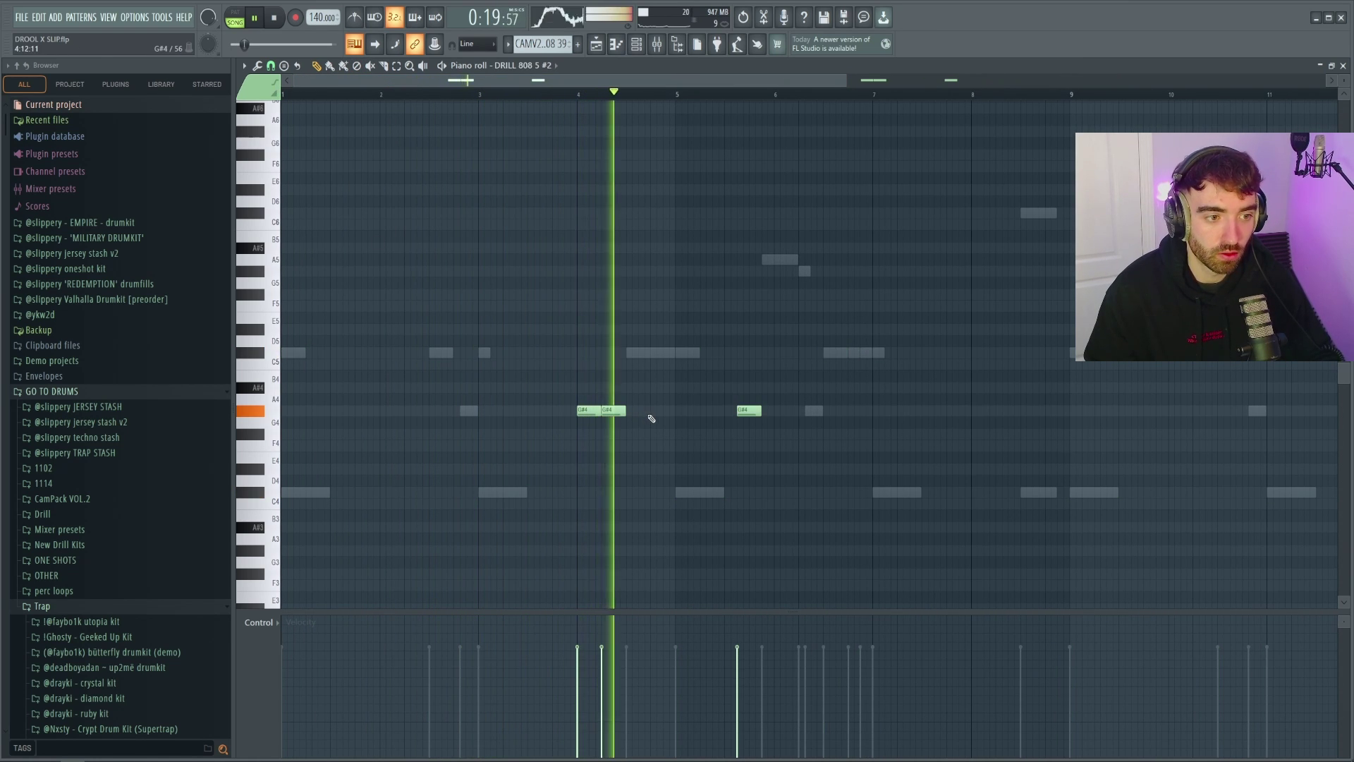
{"action": "double_click", "coordinate": [663, 352]}
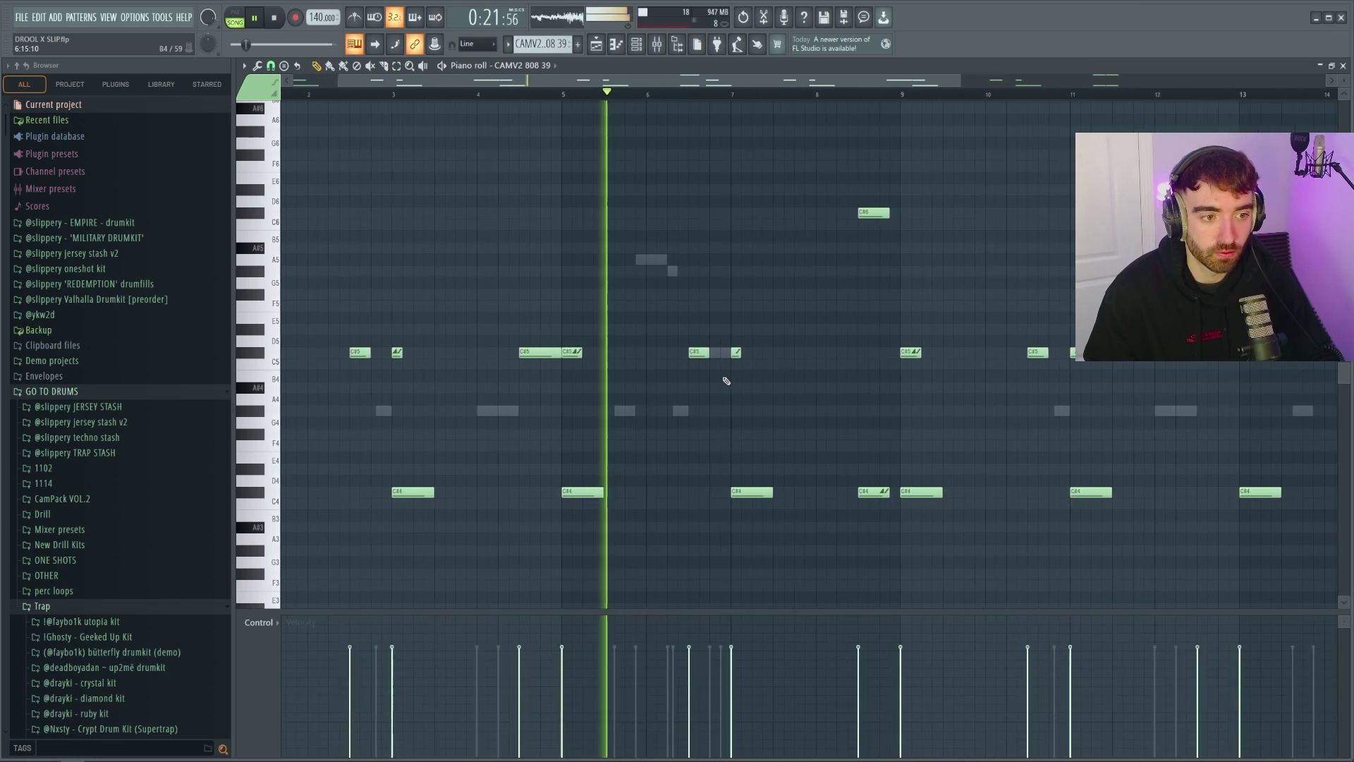
Follow the octave slides of the CAMV2 808 39 channel from bar 5 to bar 10, stop playback and review its whole pattern
{"action": "scroll", "coordinate": [727, 381], "scroll_direction": "up", "scroll_amount": 3}
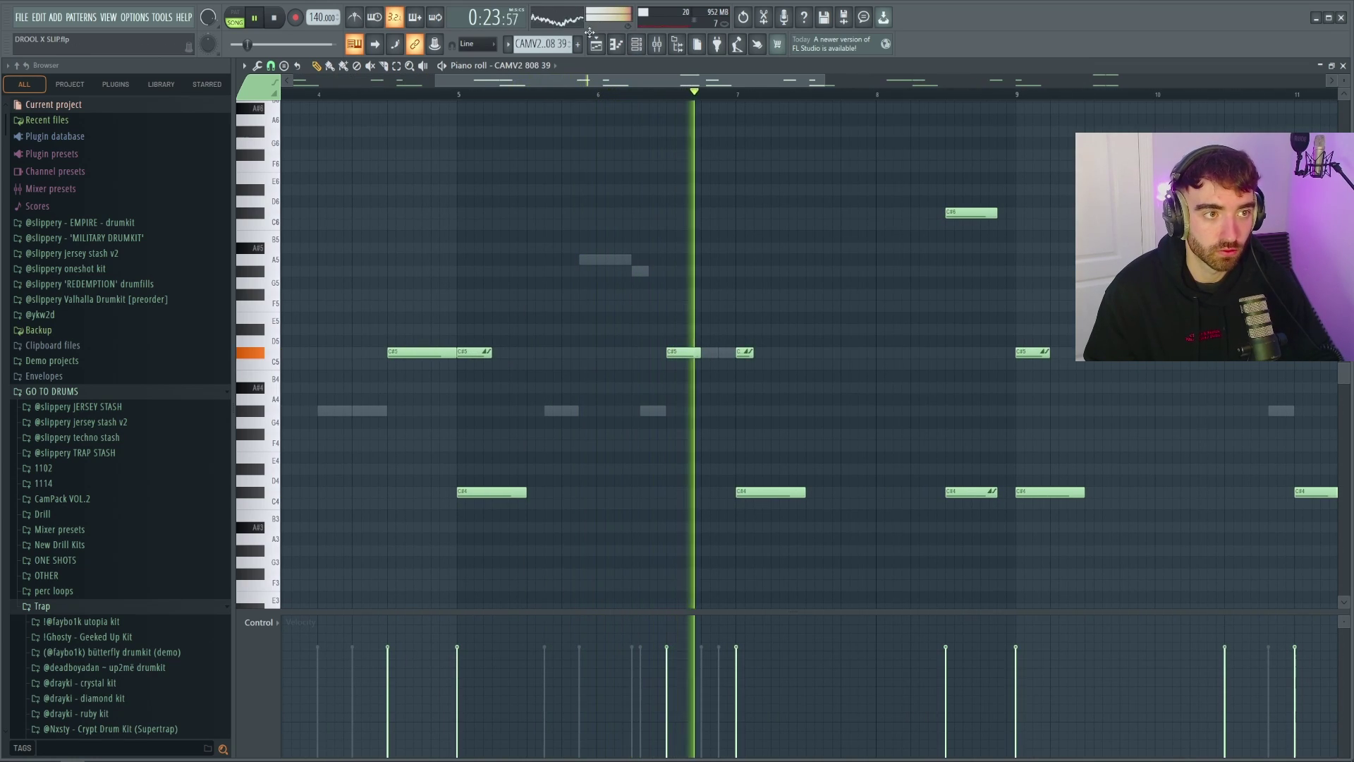
{"action": "scroll", "coordinate": [741, 315], "scroll_direction": "up", "scroll_amount": 1}
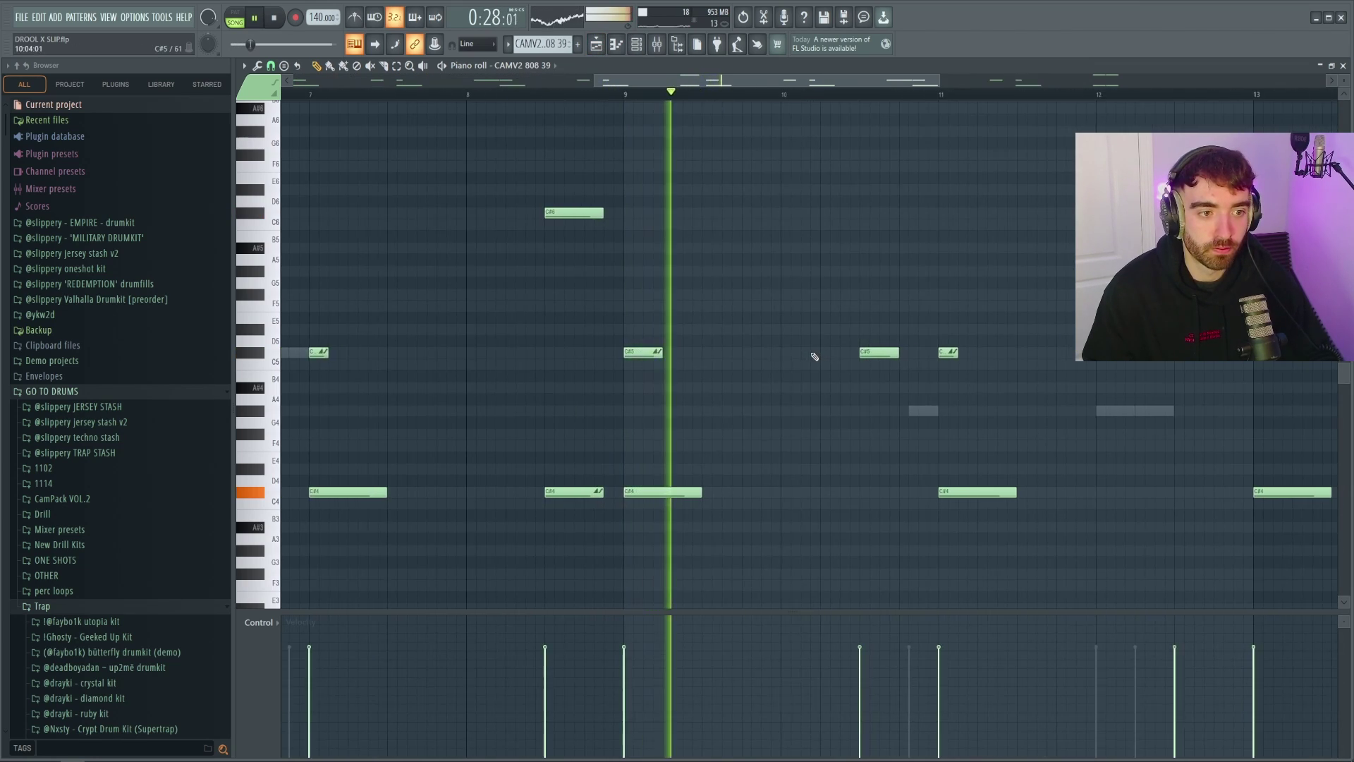
{"action": "scroll", "coordinate": [815, 356], "scroll_direction": "down", "scroll_amount": 3}
{"action": "scroll", "coordinate": [862, 393], "scroll_direction": "up", "scroll_amount": 2}
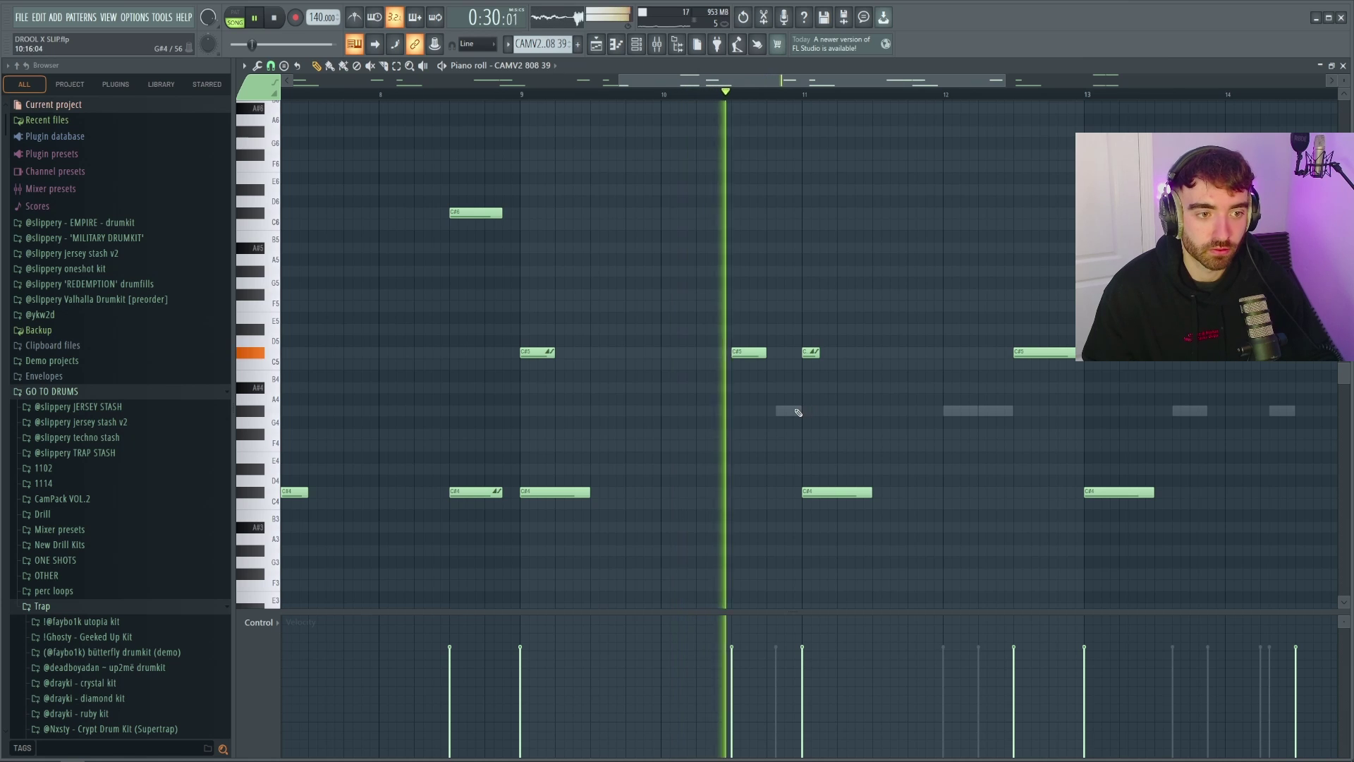
{"action": "key", "text": "space"}
{"action": "key", "text": "F5"}
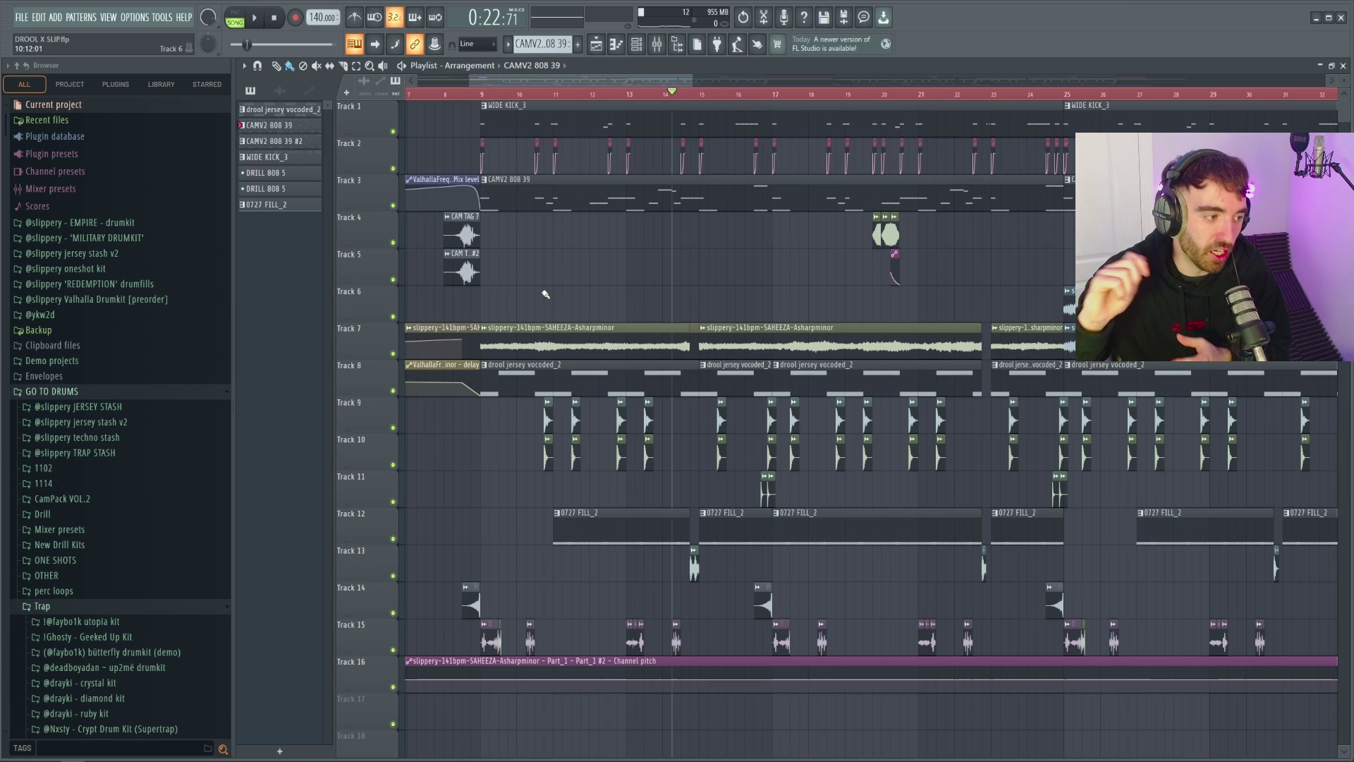
{"action": "key", "text": "F7"}
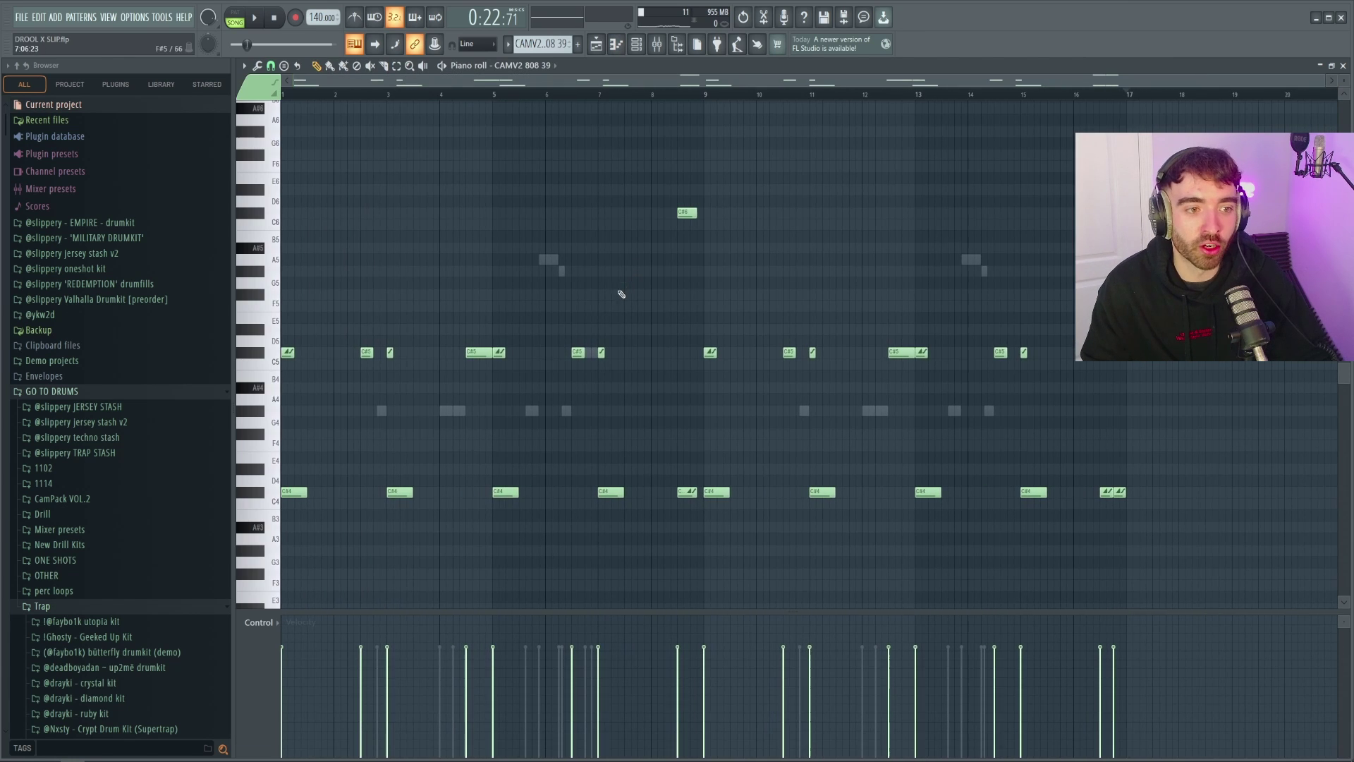